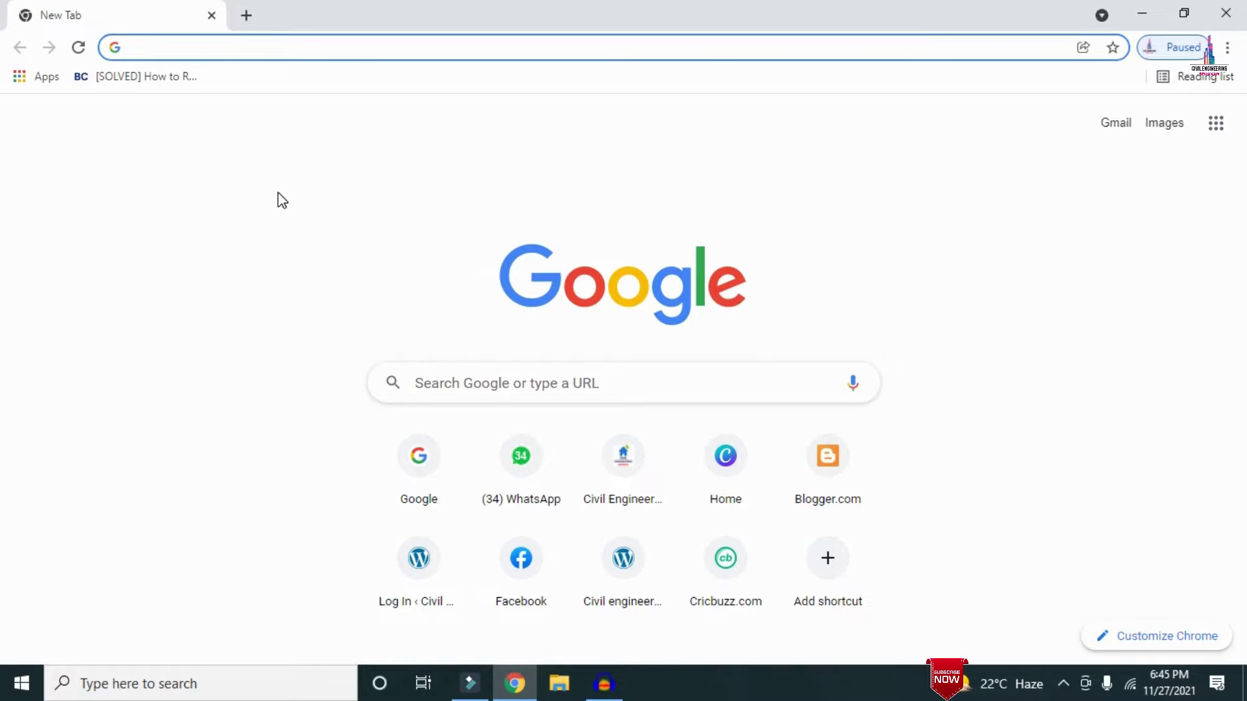
type("http://civilbasics123.com/")
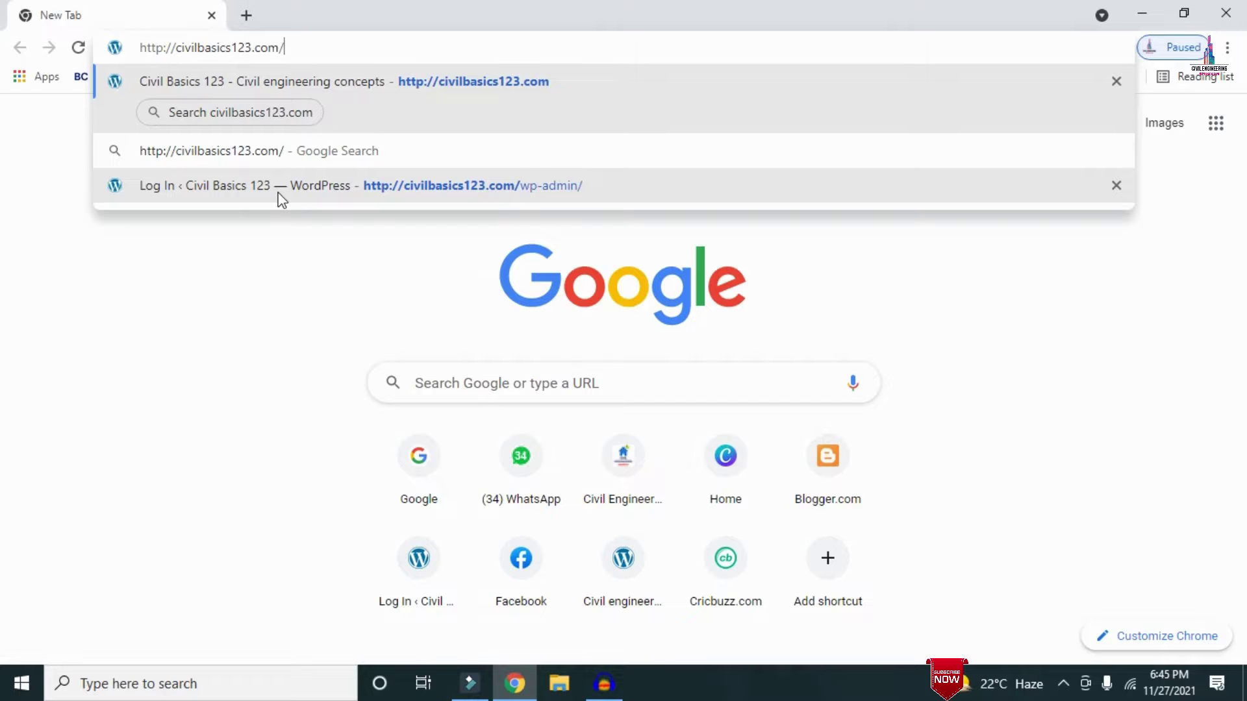
key("Return")
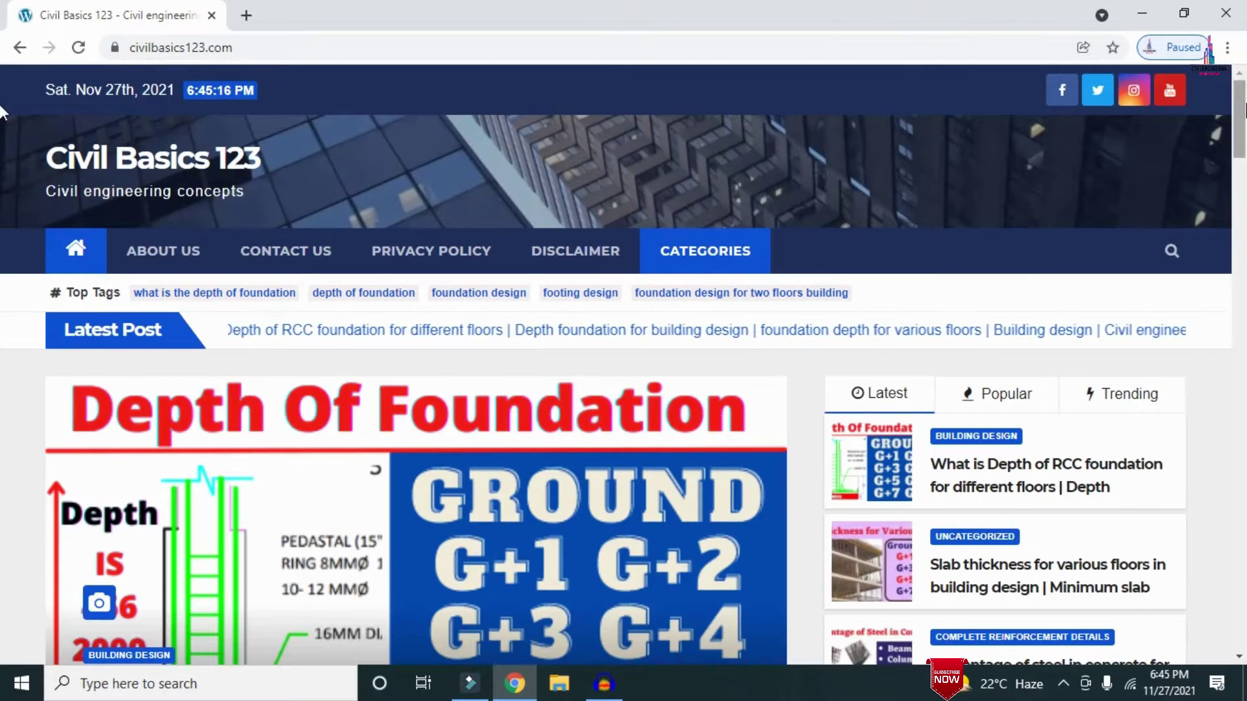
scroll(1, 128, "down", 4)
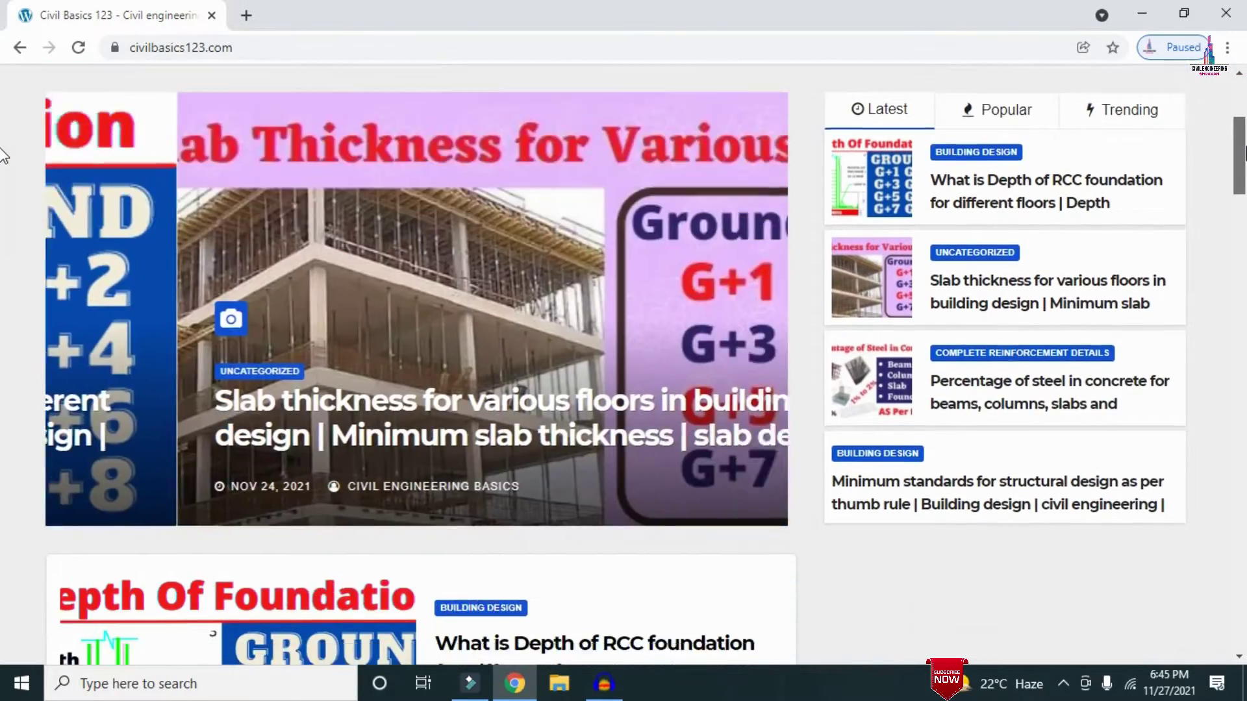
scroll(2, 155, "down", 6)
scroll(3, 195, "up", 10)
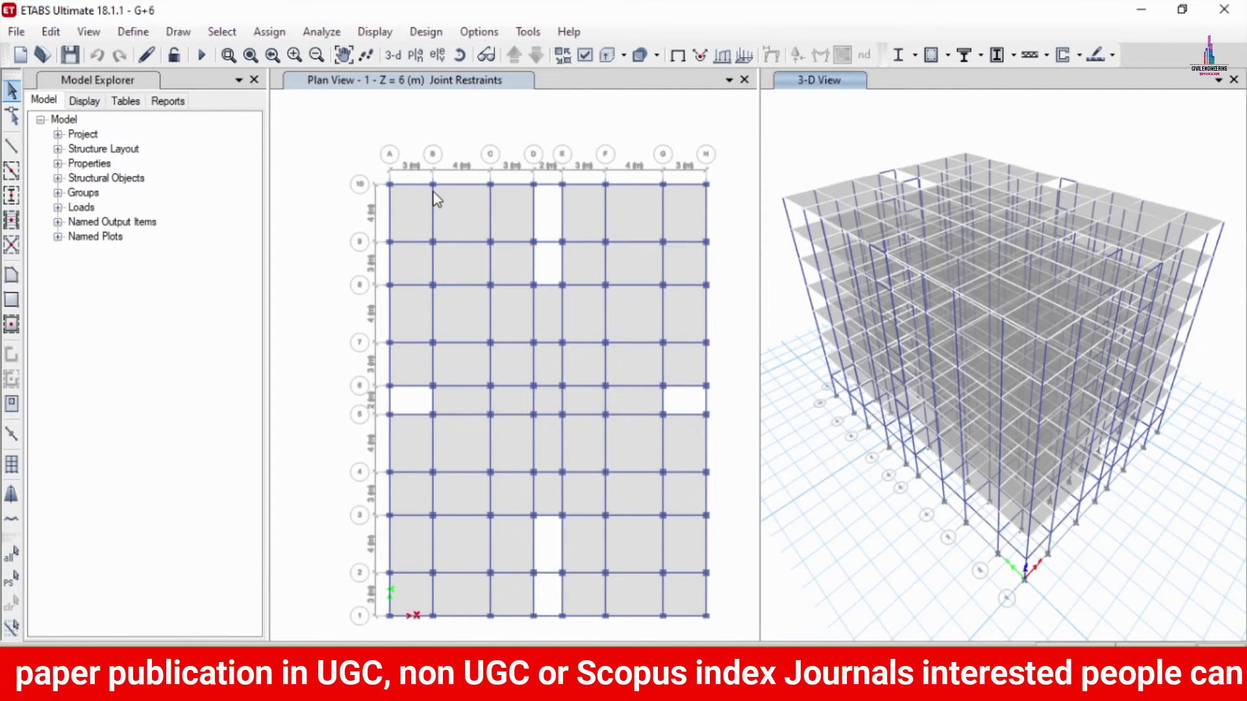
mouse_move(365, 167)
left_mouse_down()
mouse_move(498, 308)
mouse_move(540, 391)
mouse_move(373, 185)
left_mouse_up()
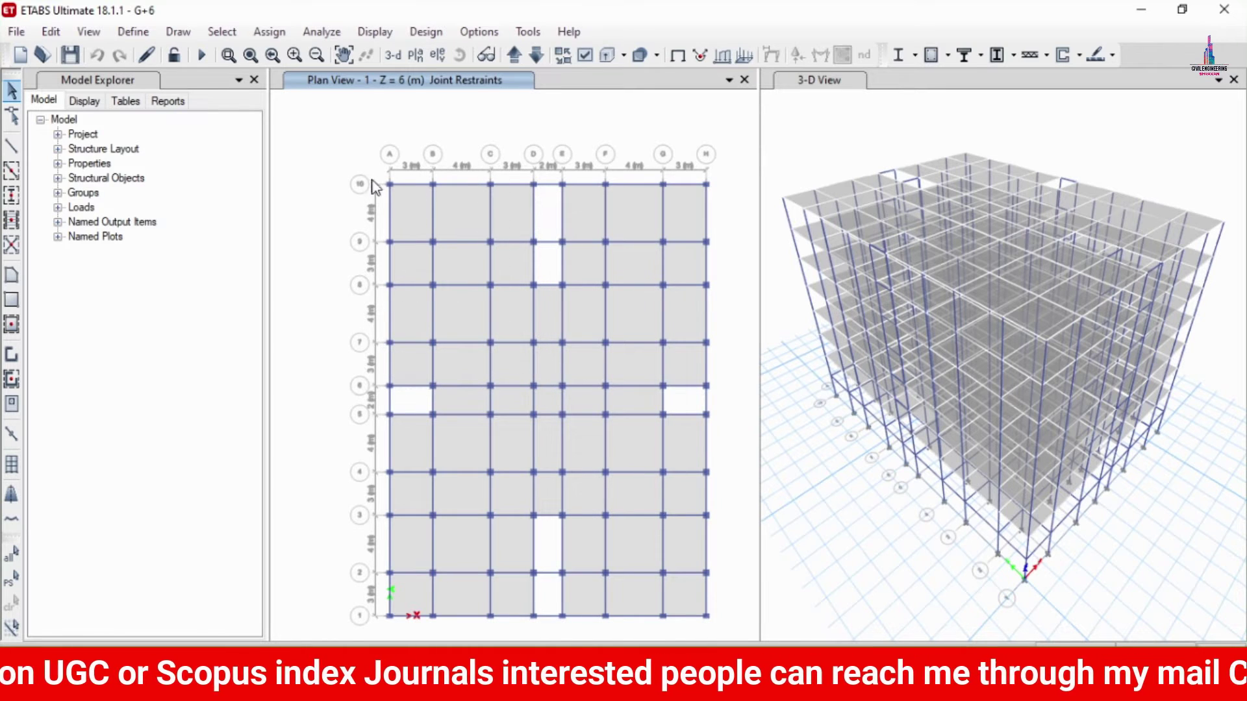
left_click_drag(543, 143, 617, 138)
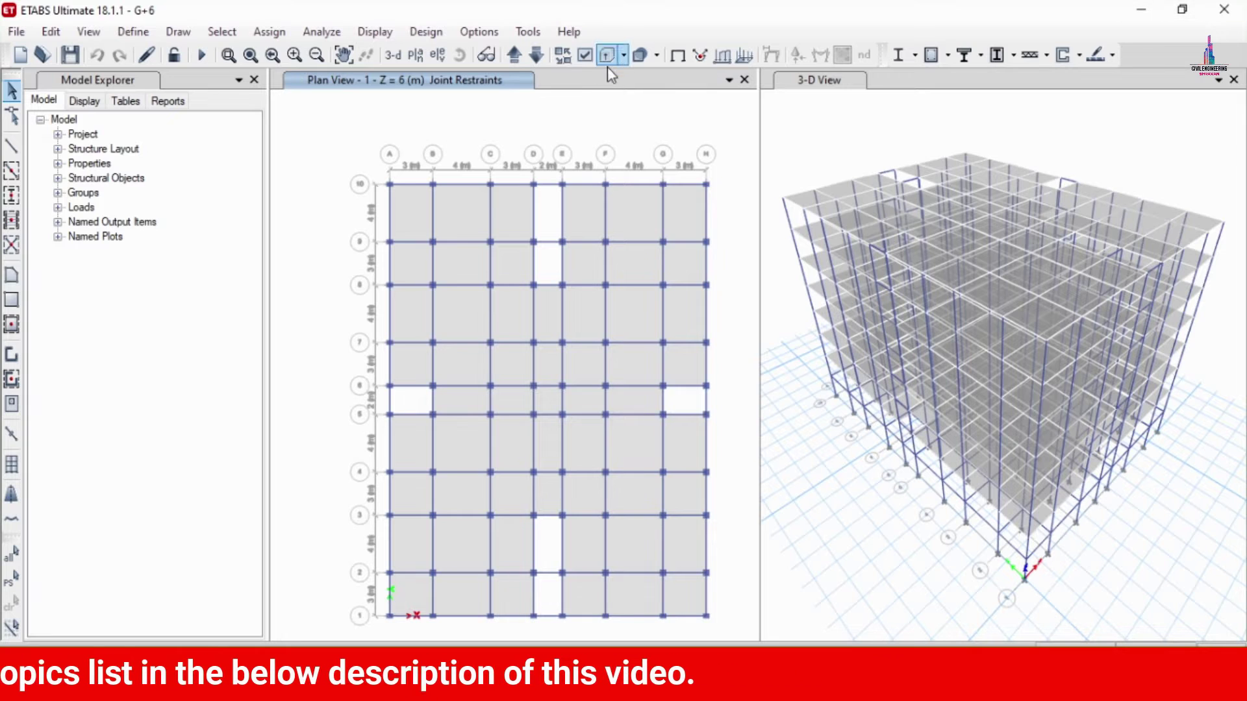
Review the model's defined materials, checking the M30 concrete and HYSD500 rebar entries.
left_click(135, 32)
left_click(176, 54)
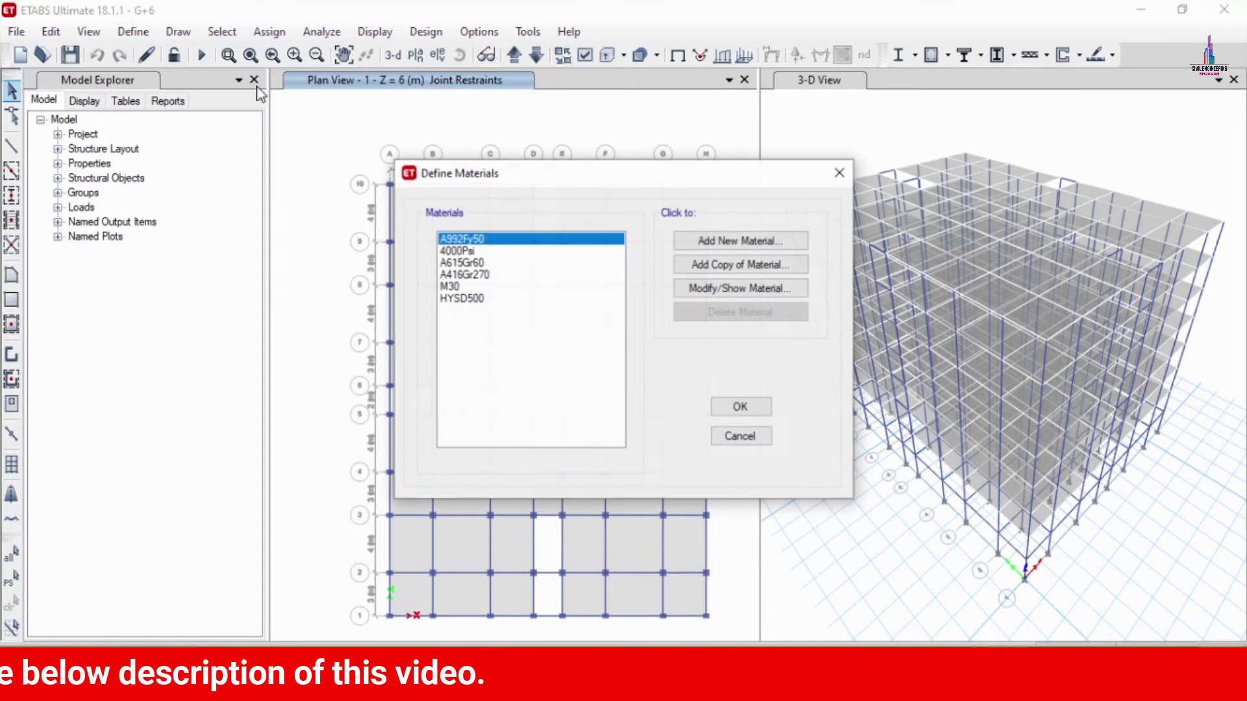
left_click(465, 287)
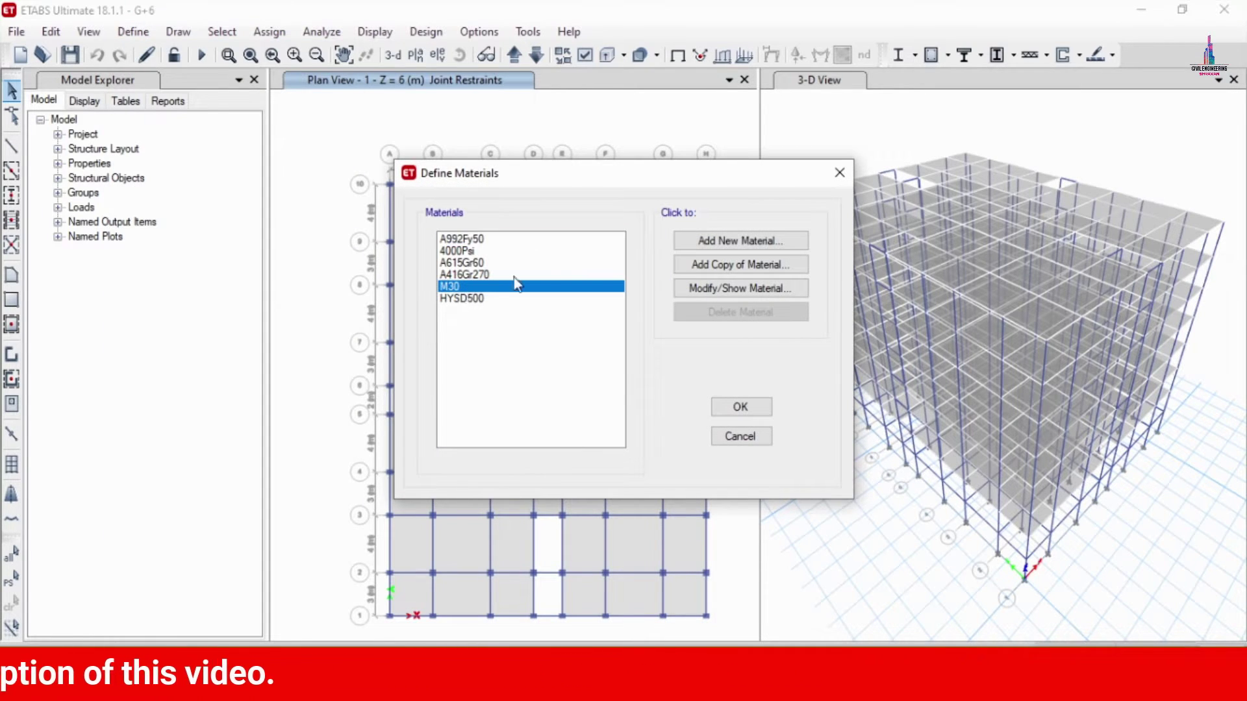
left_click(479, 301)
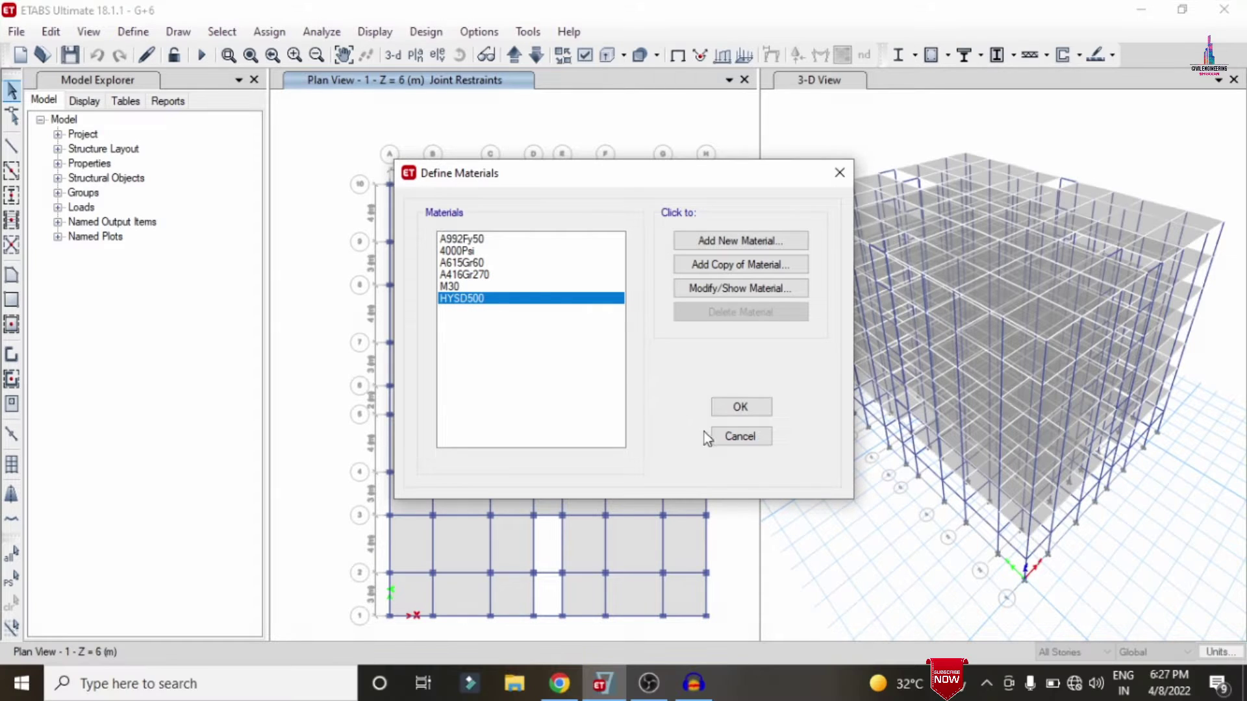
left_click(758, 438)
Review the defined frame sections, checking the C0.35X0.46 column and B0.35X0.35 beam properties.
left_click(133, 32)
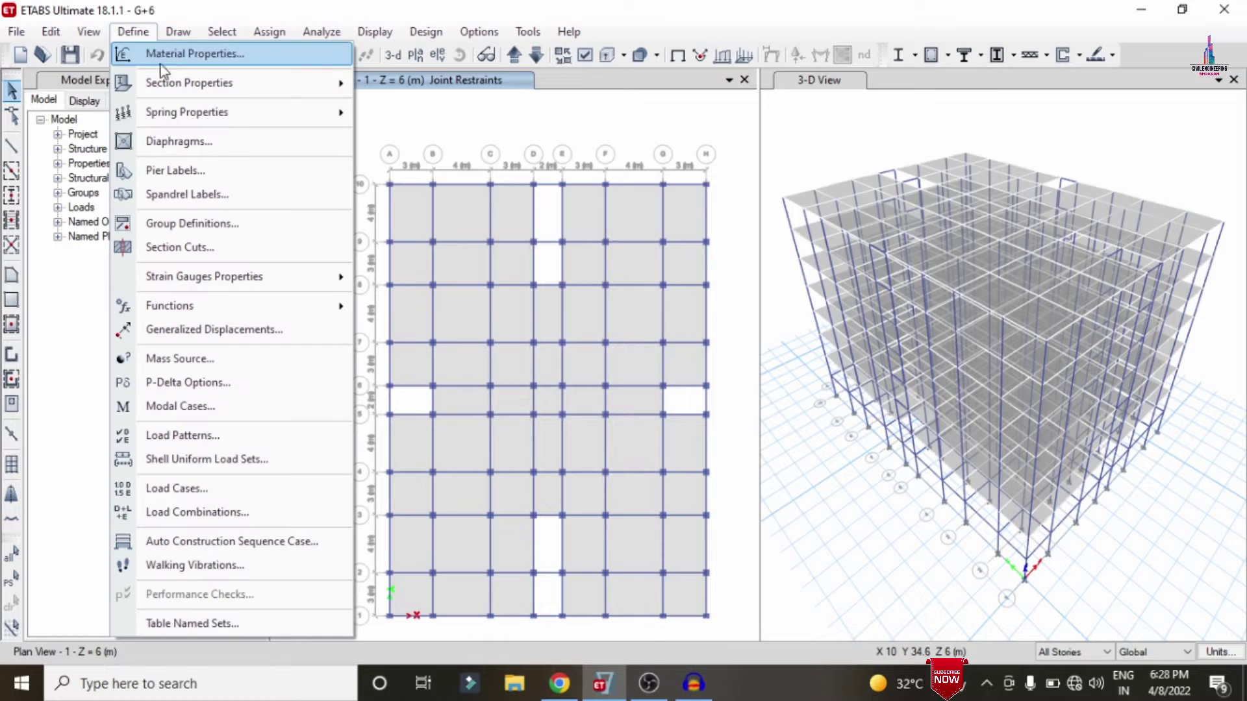
mouse_move(236, 85)
left_click(409, 85)
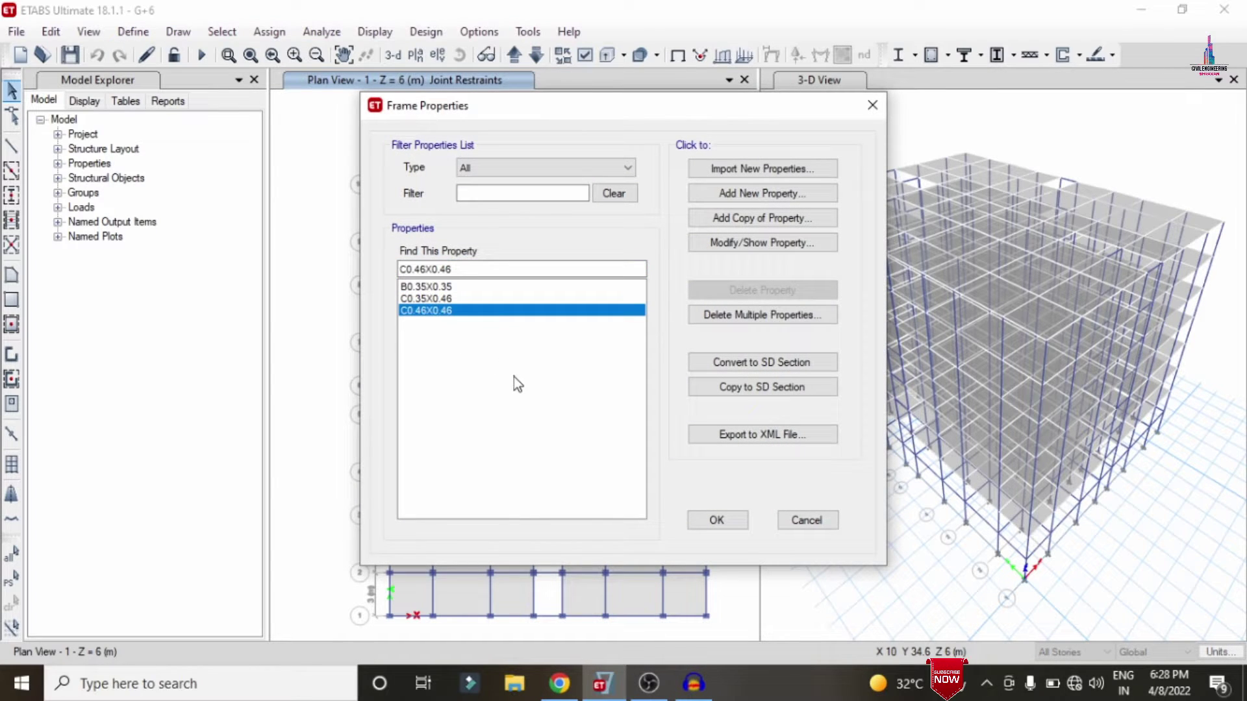
left_click(444, 303)
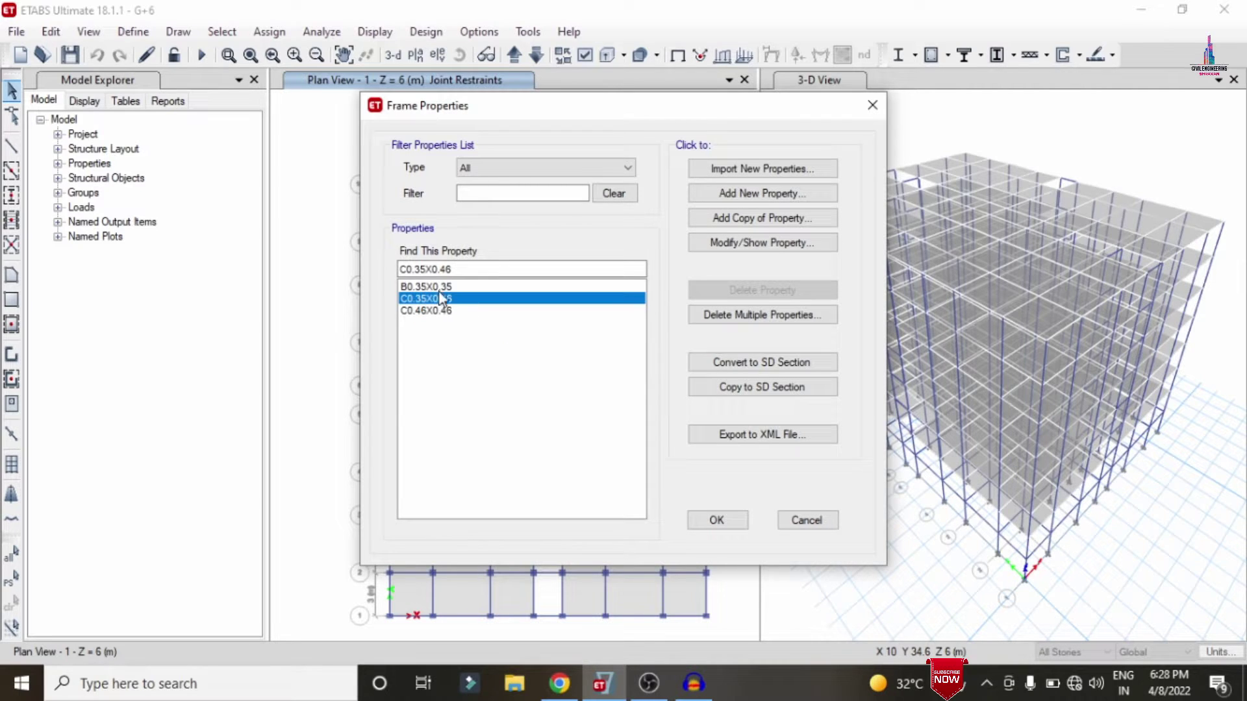
left_click(433, 288)
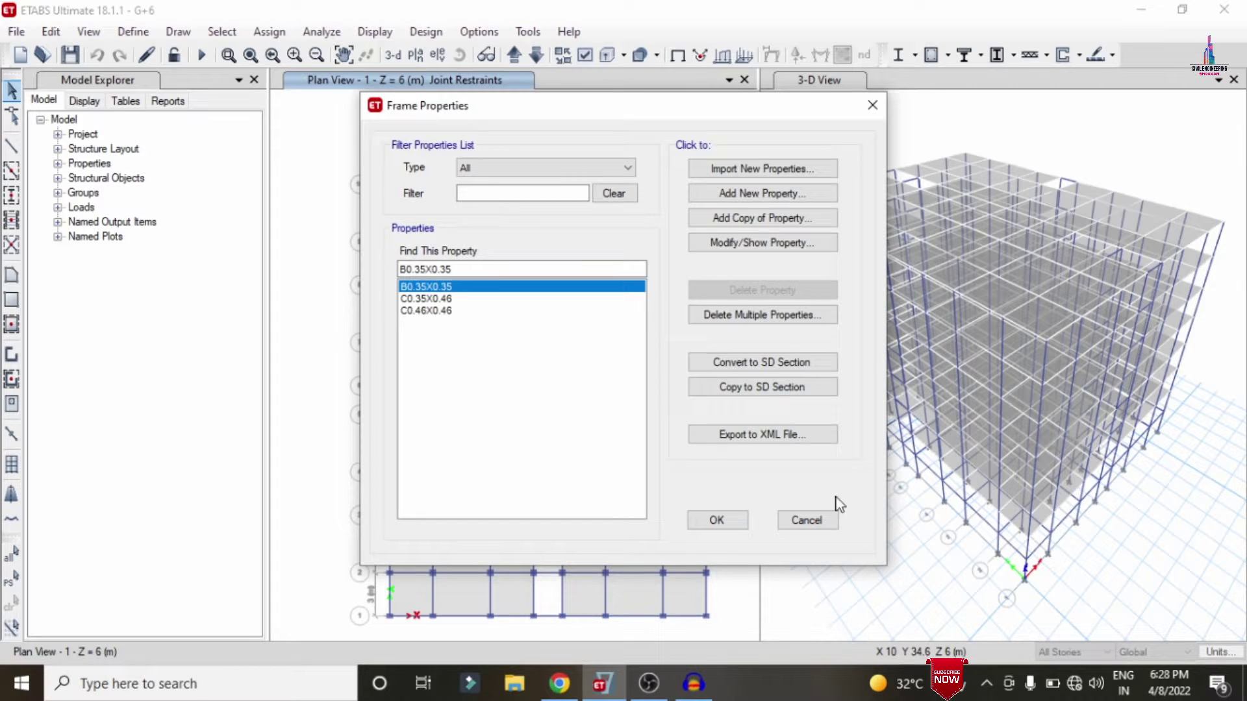
left_click(822, 521)
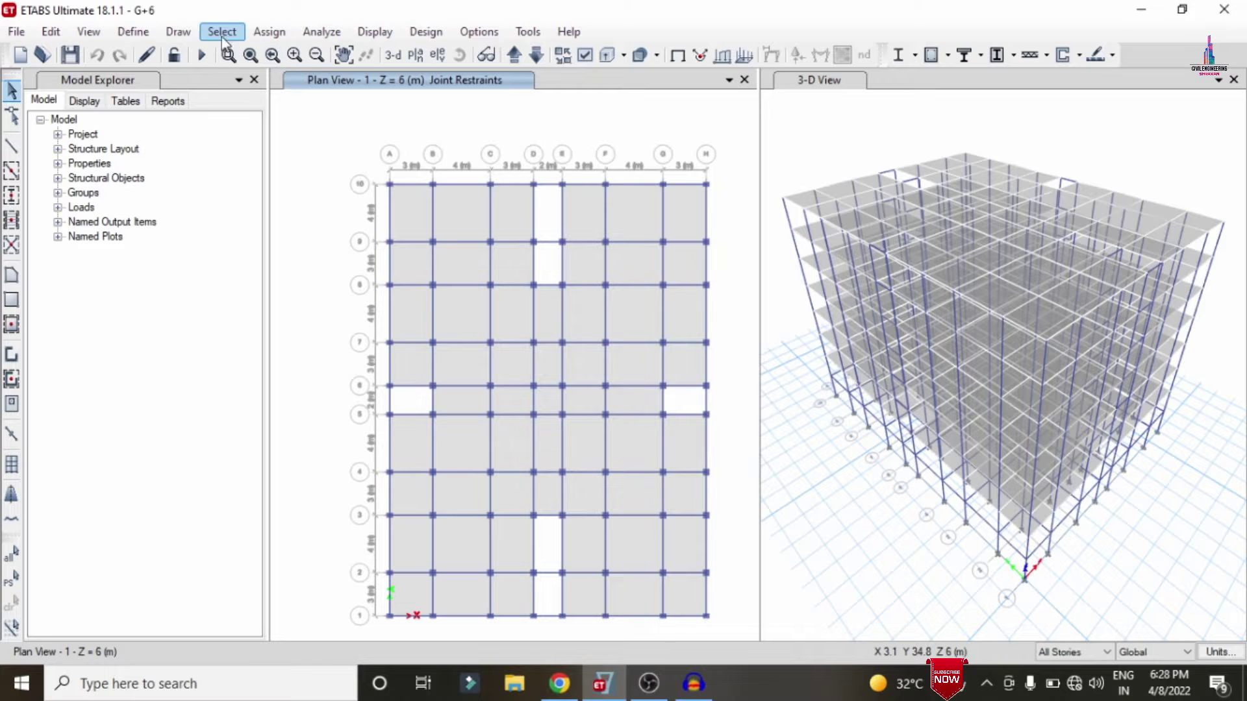
Check the model's defined slab sections without changing them.
left_click(134, 32)
left_click(134, 35)
left_click(133, 35)
mouse_move(285, 83)
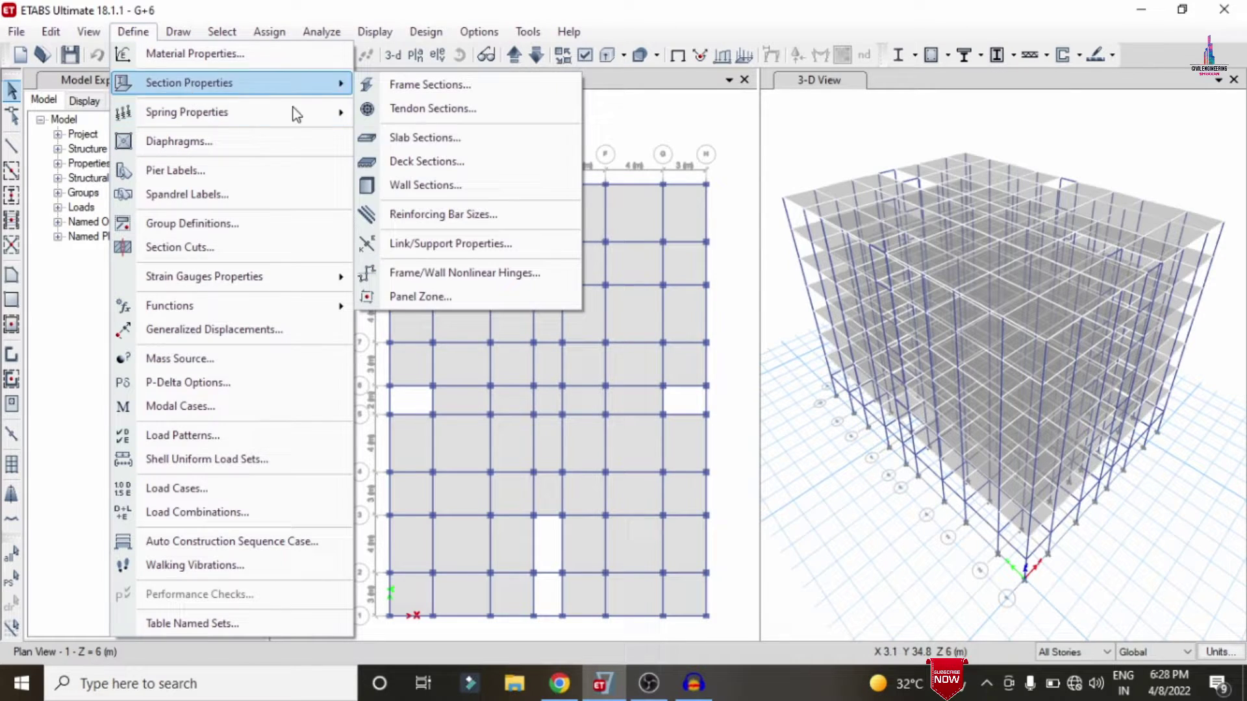
left_click(418, 138)
left_click(717, 423)
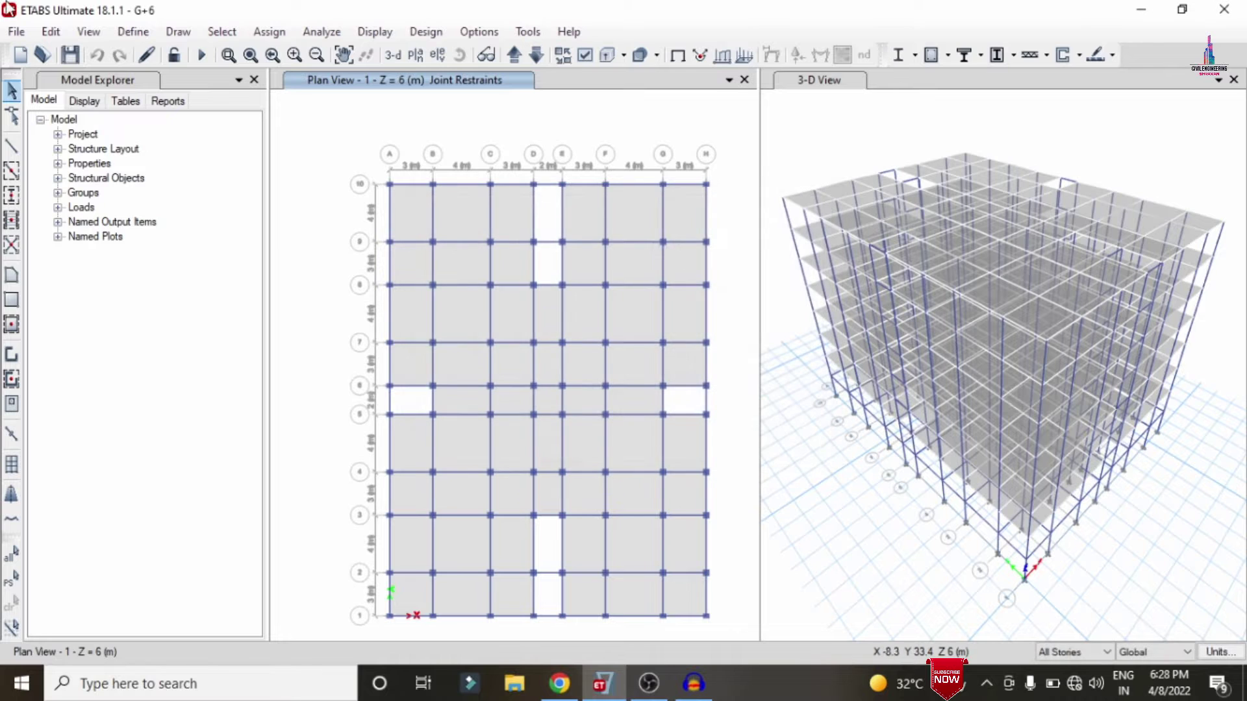
Review the defined load patterns, checking the Live, EQX, WX and WY entries.
left_click(133, 31)
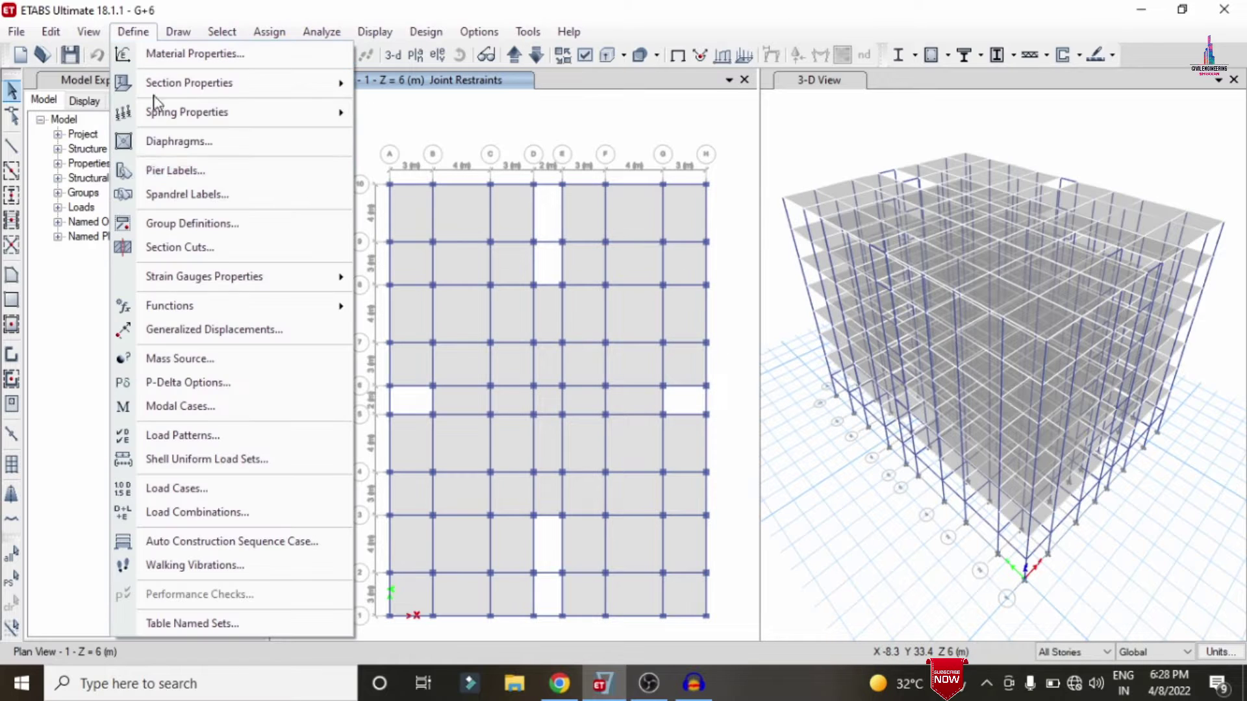
left_click(208, 442)
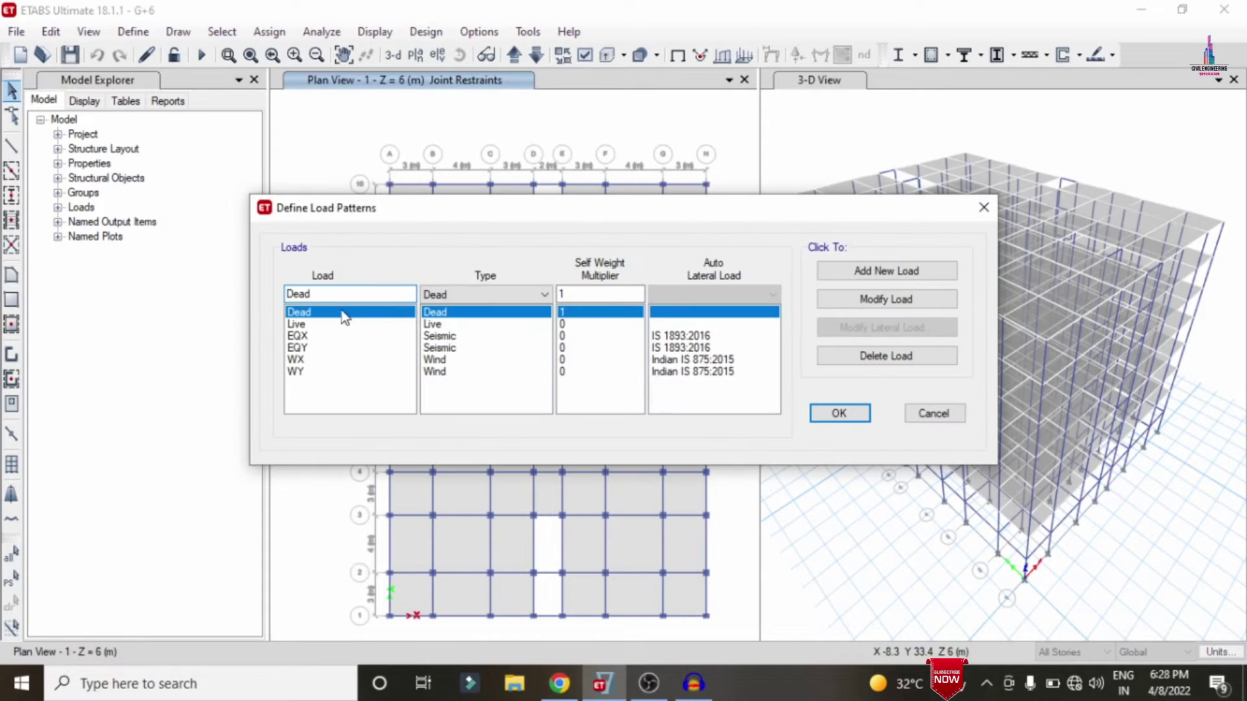
left_click(312, 325)
left_click(312, 337)
left_click(310, 358)
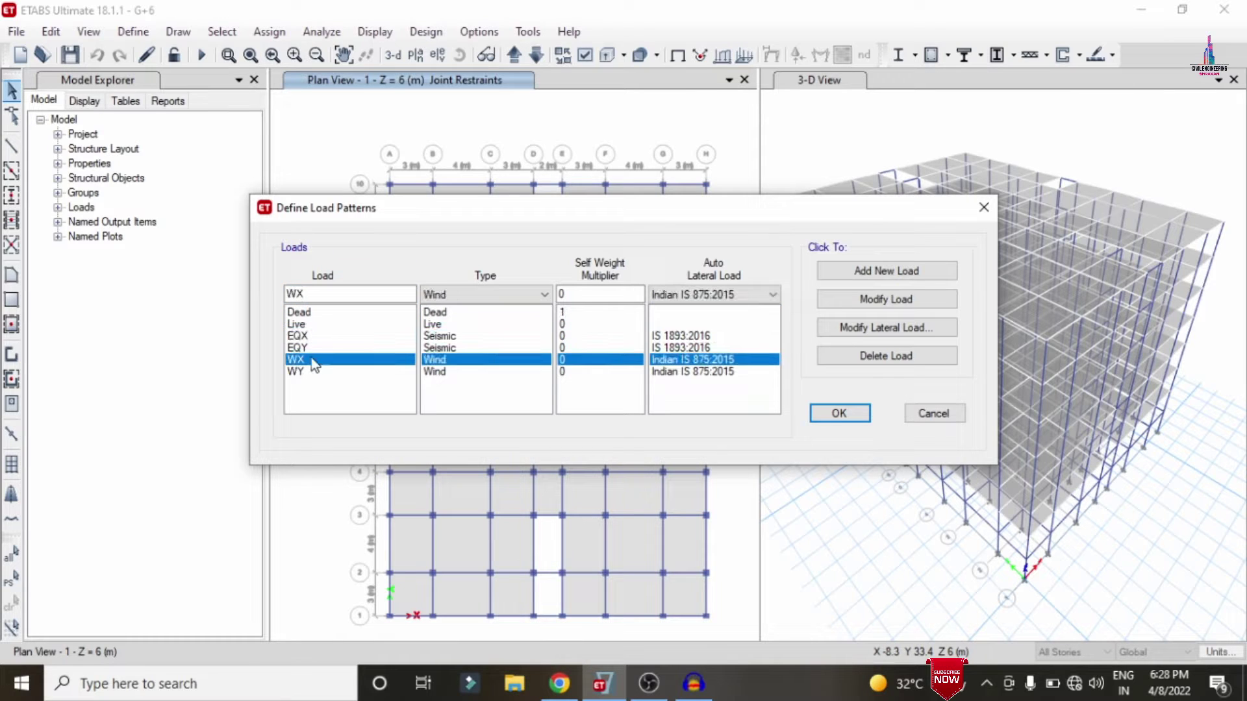
left_click(309, 371)
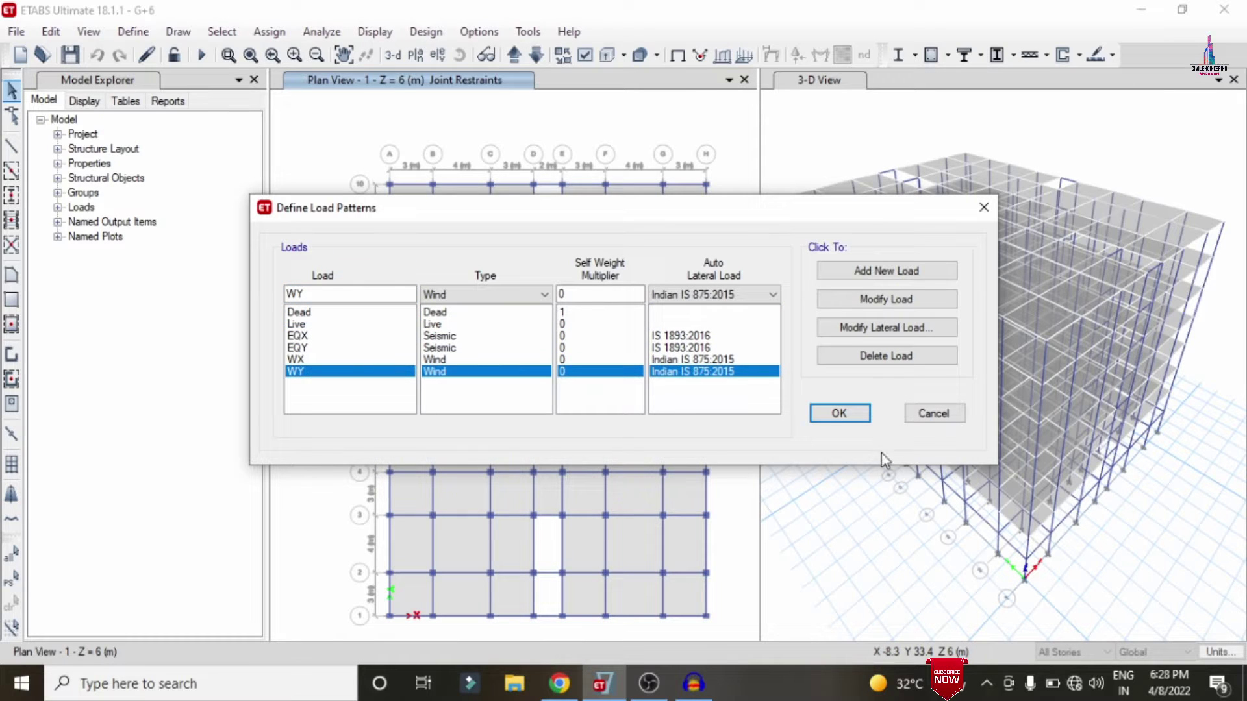
left_click(840, 418)
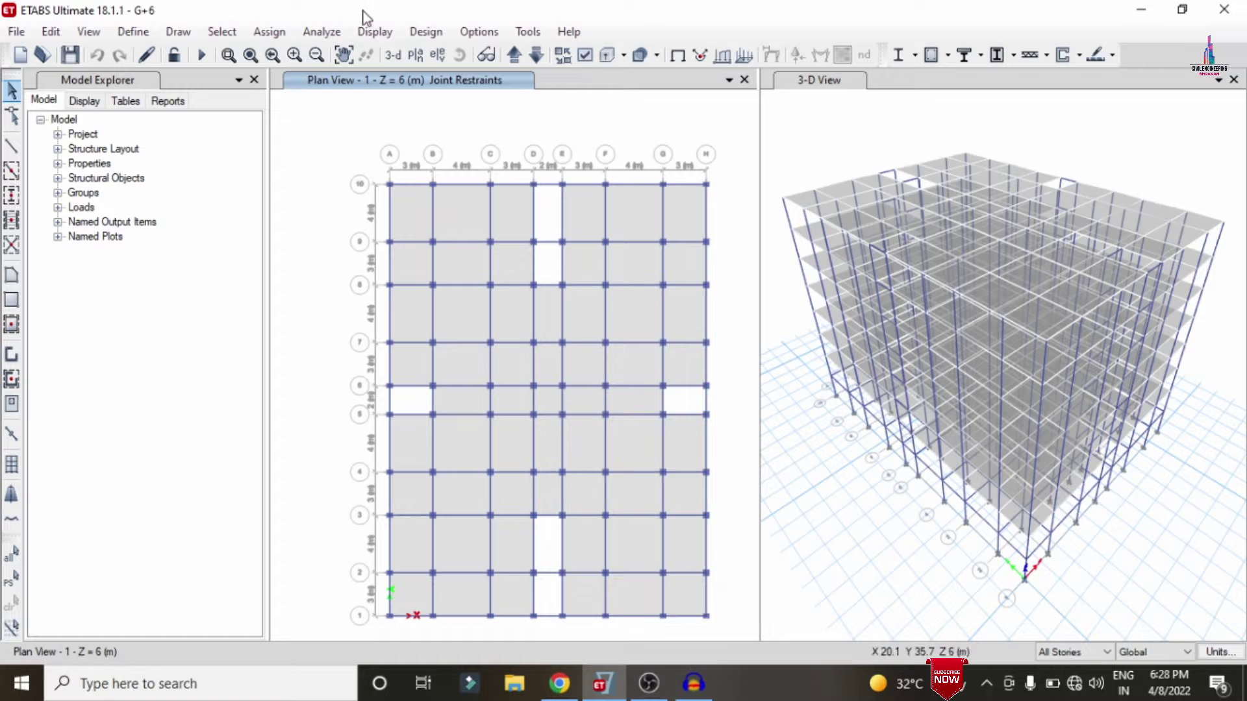
Run the analysis for all load cases, including Dead, Live, Modal, EQX, EQY, WX and WY.
left_click(333, 34)
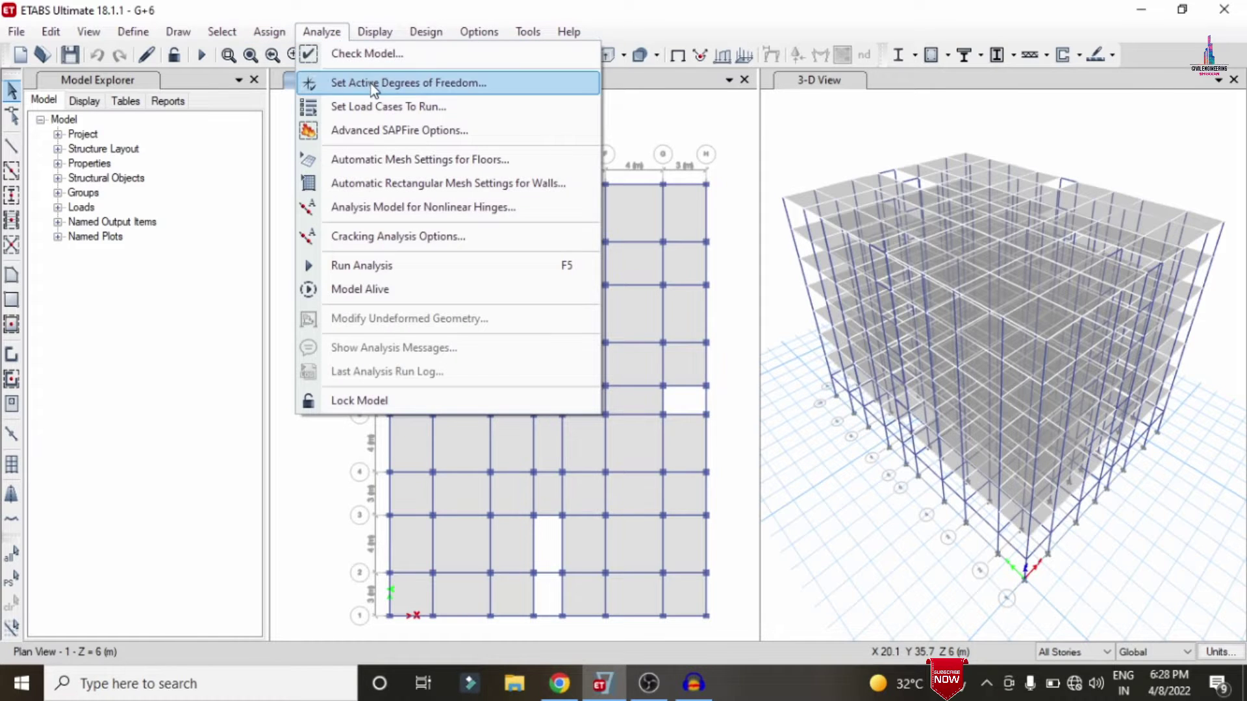
left_click(390, 107)
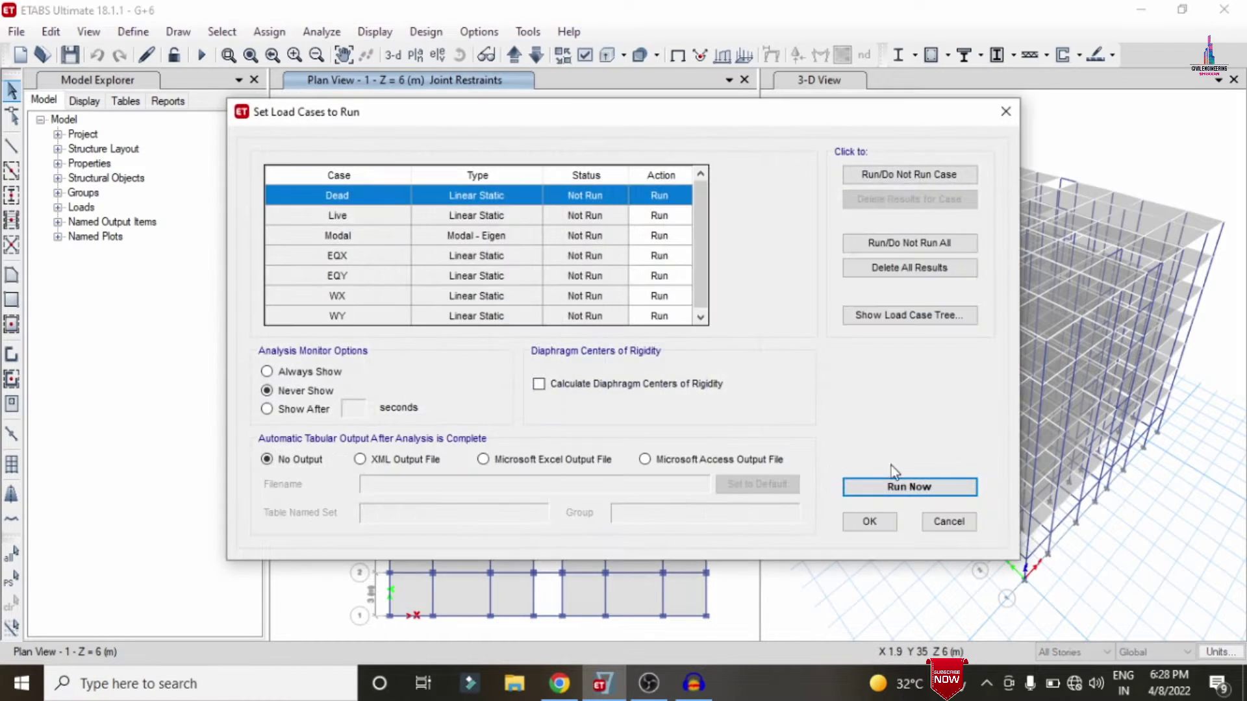
left_click(896, 488)
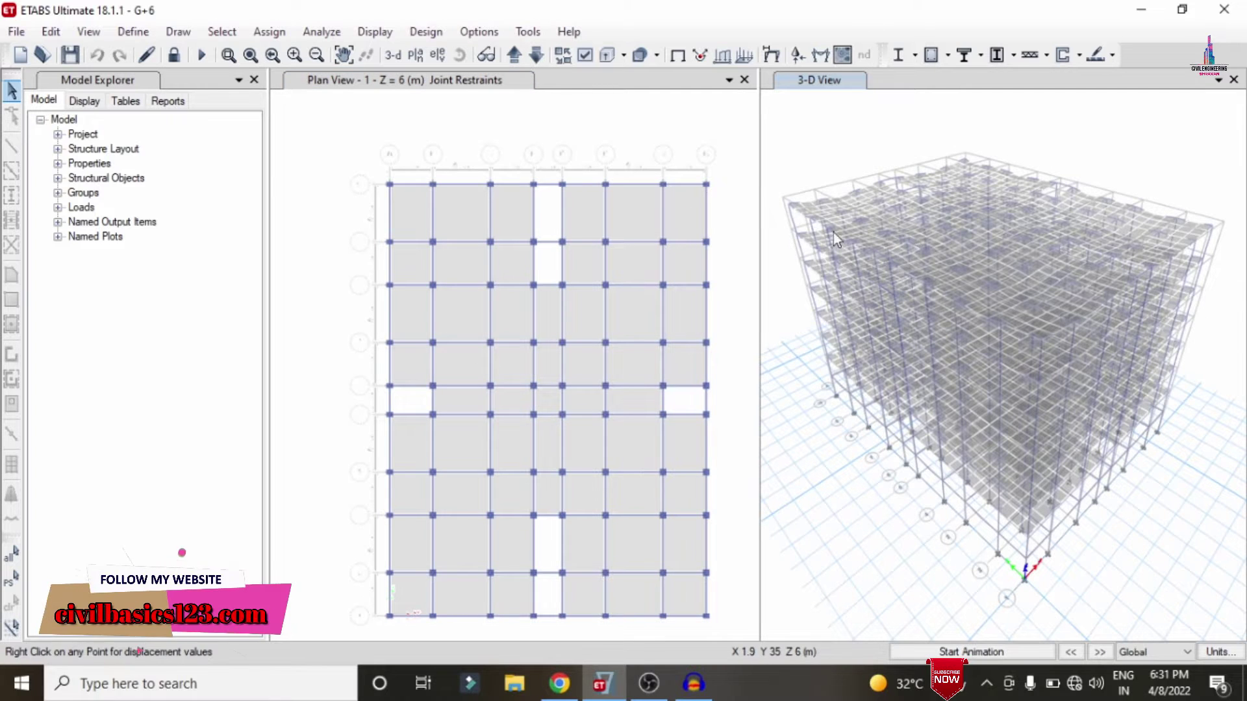
right_click(1003, 164)
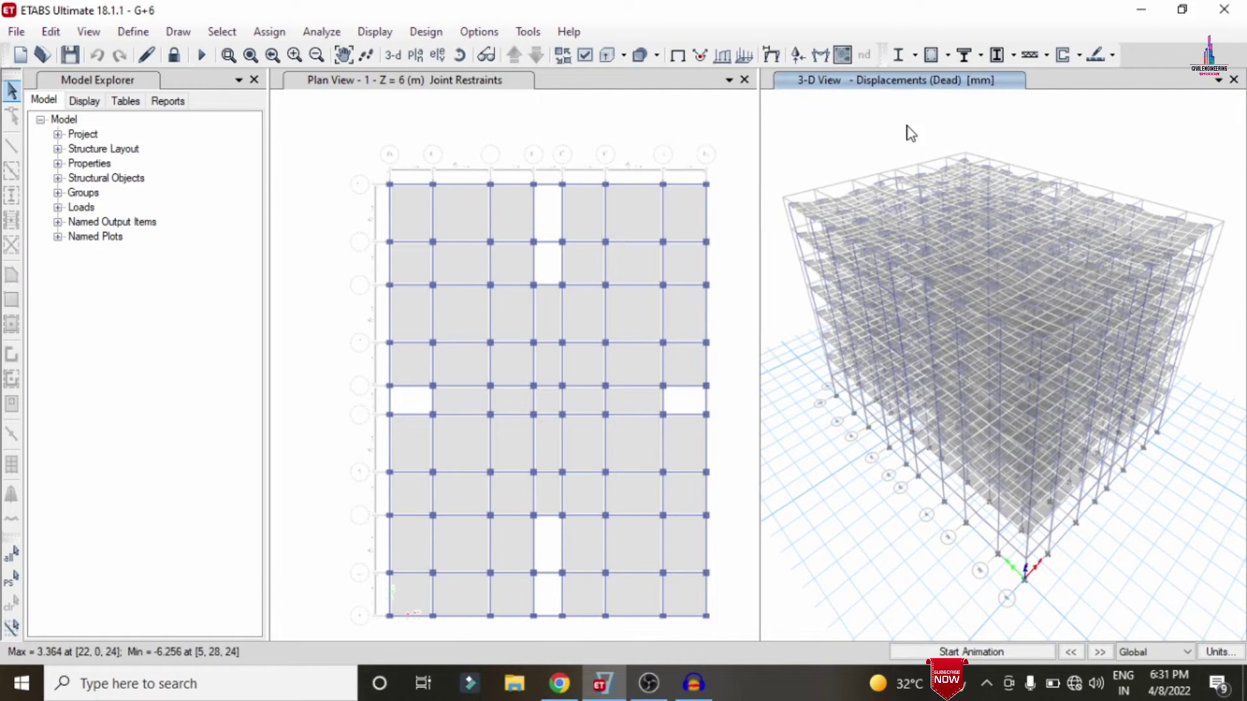
Display the Shear 2-2 force diagram of the frames for the Dead load case in the 3-D view.
left_click(397, 34)
mouse_move(432, 136)
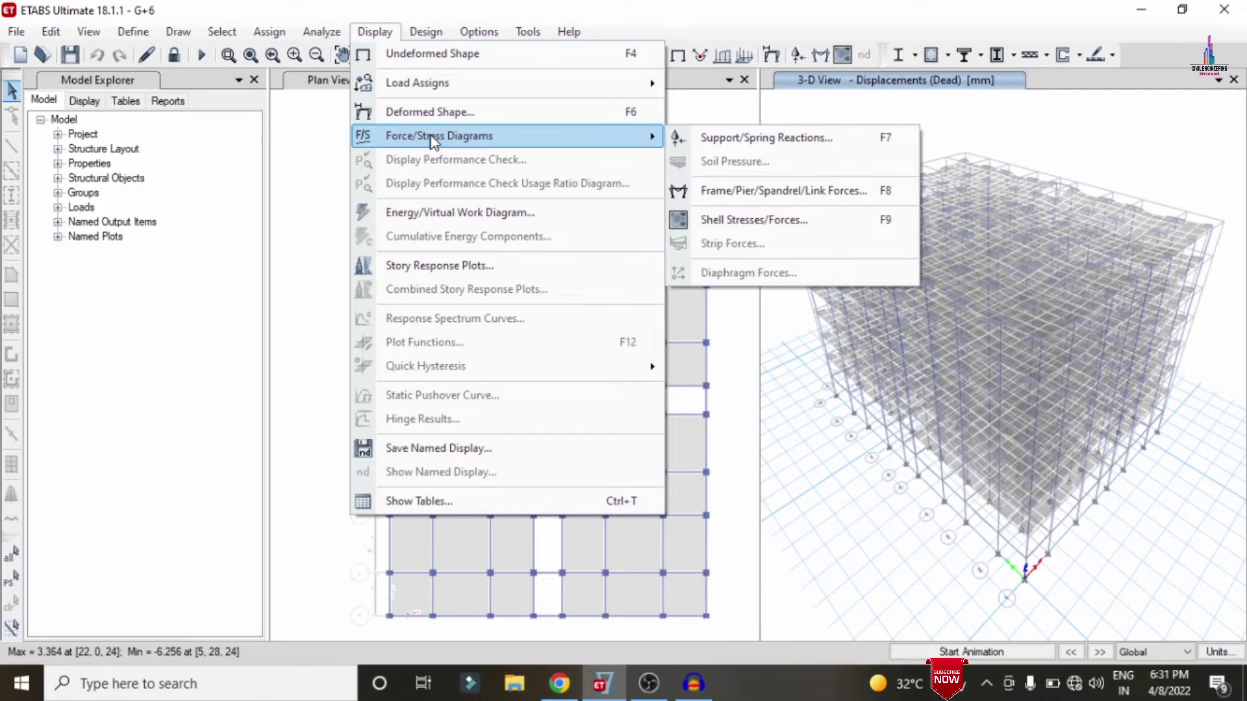
left_click(724, 192)
left_click(463, 262)
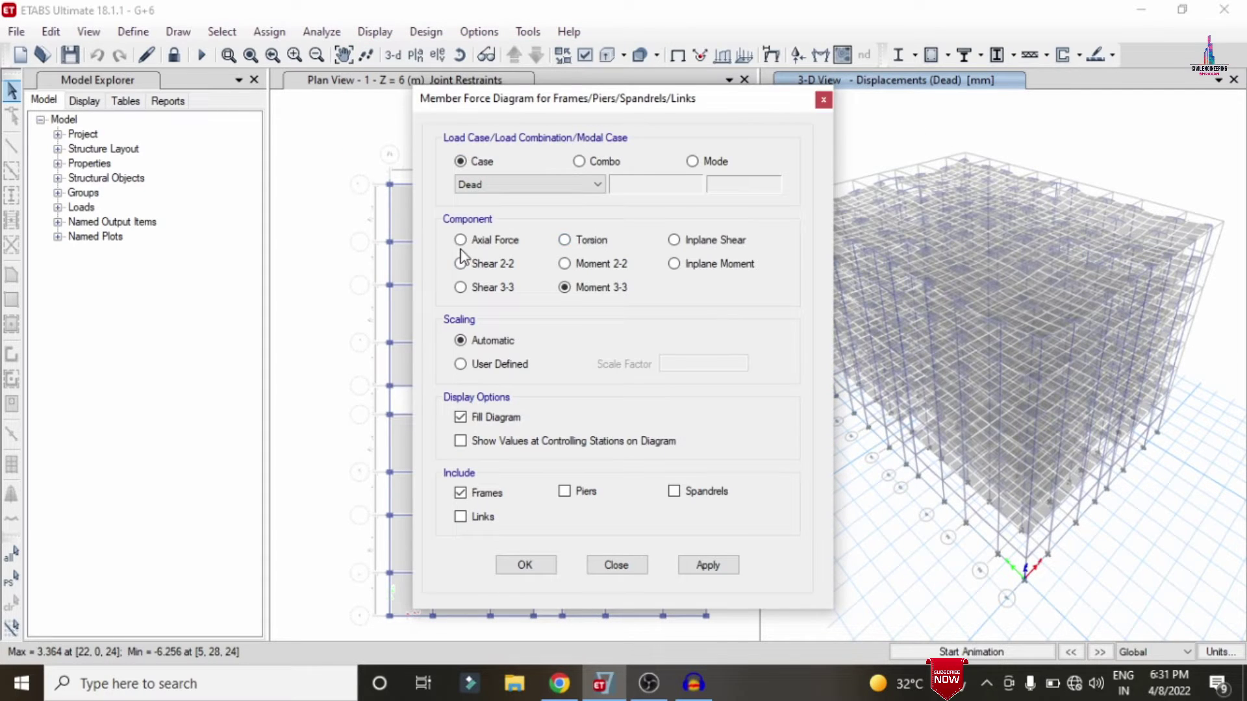
left_click(704, 566)
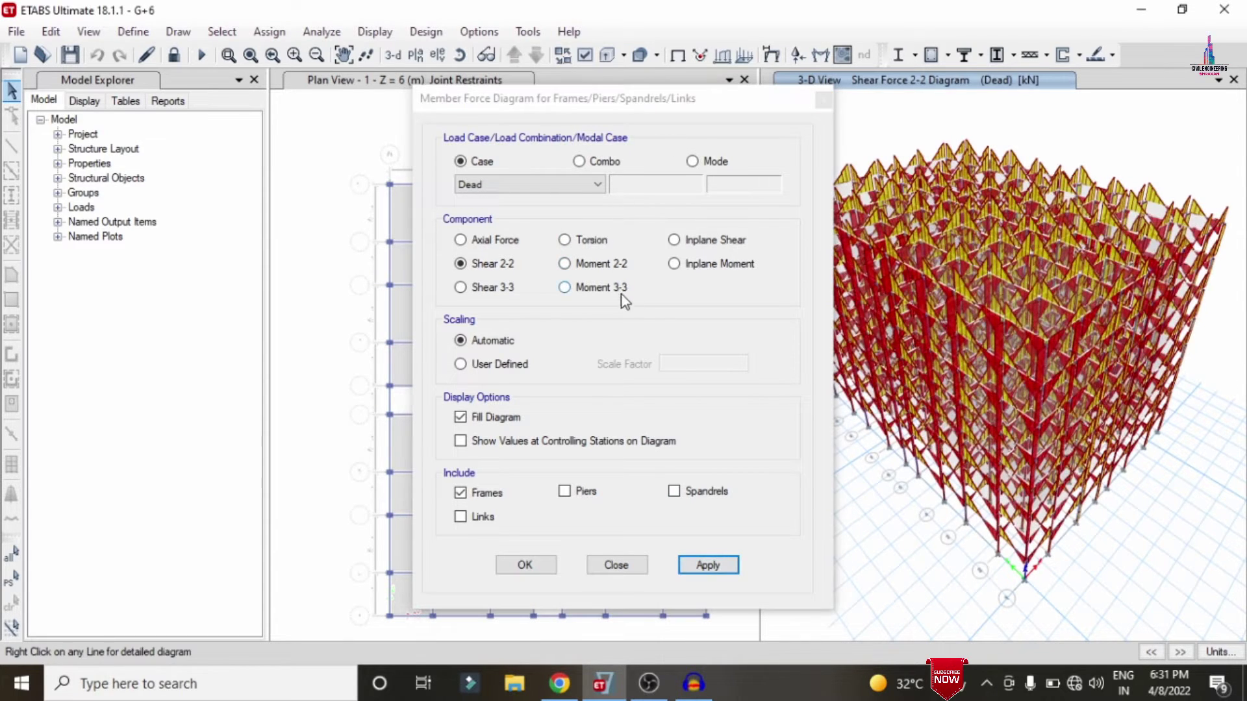
Display the frames' Moment 3-3 diagram and the Torsion diagram for the Dead load case.
left_click(611, 289)
left_click(708, 565)
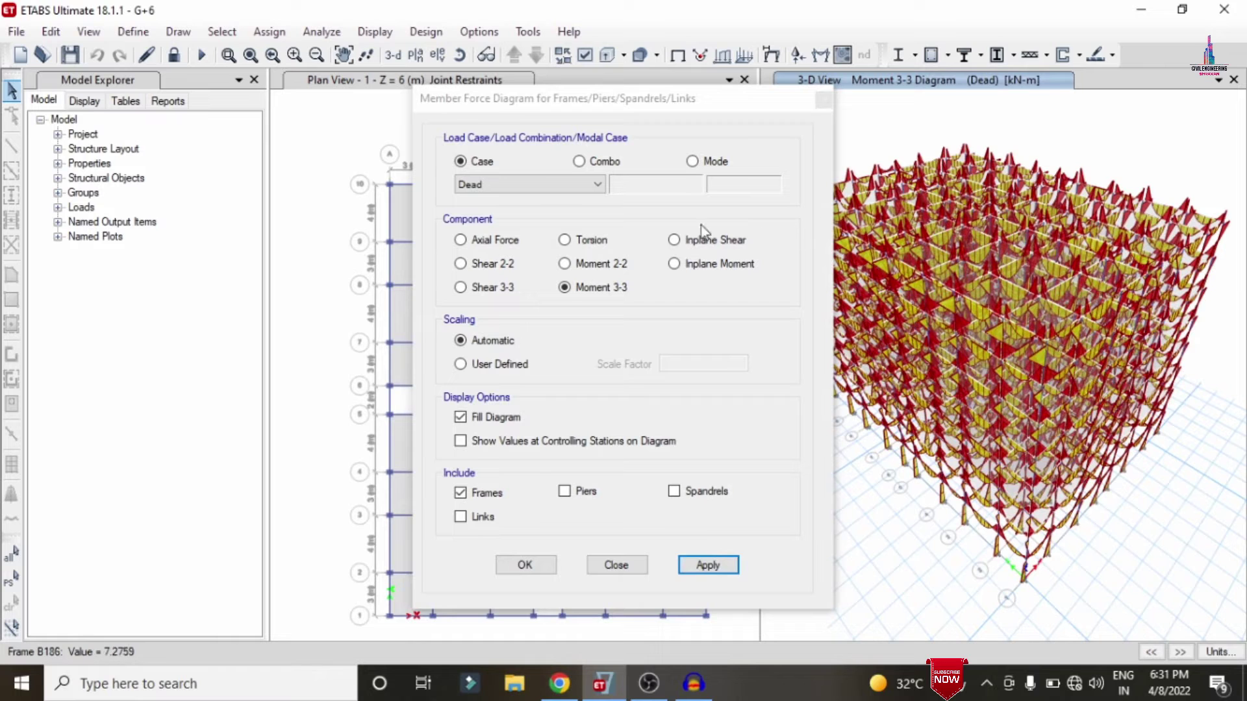
left_click(585, 240)
left_click(708, 565)
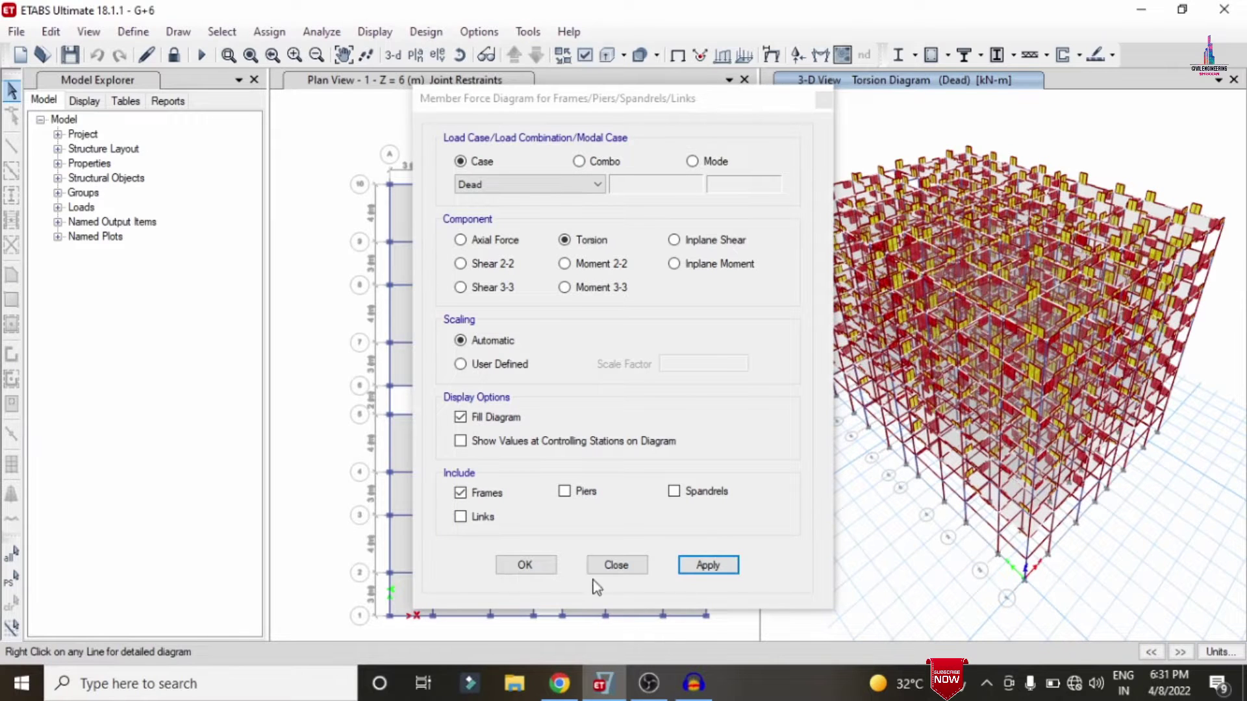
left_click(525, 565)
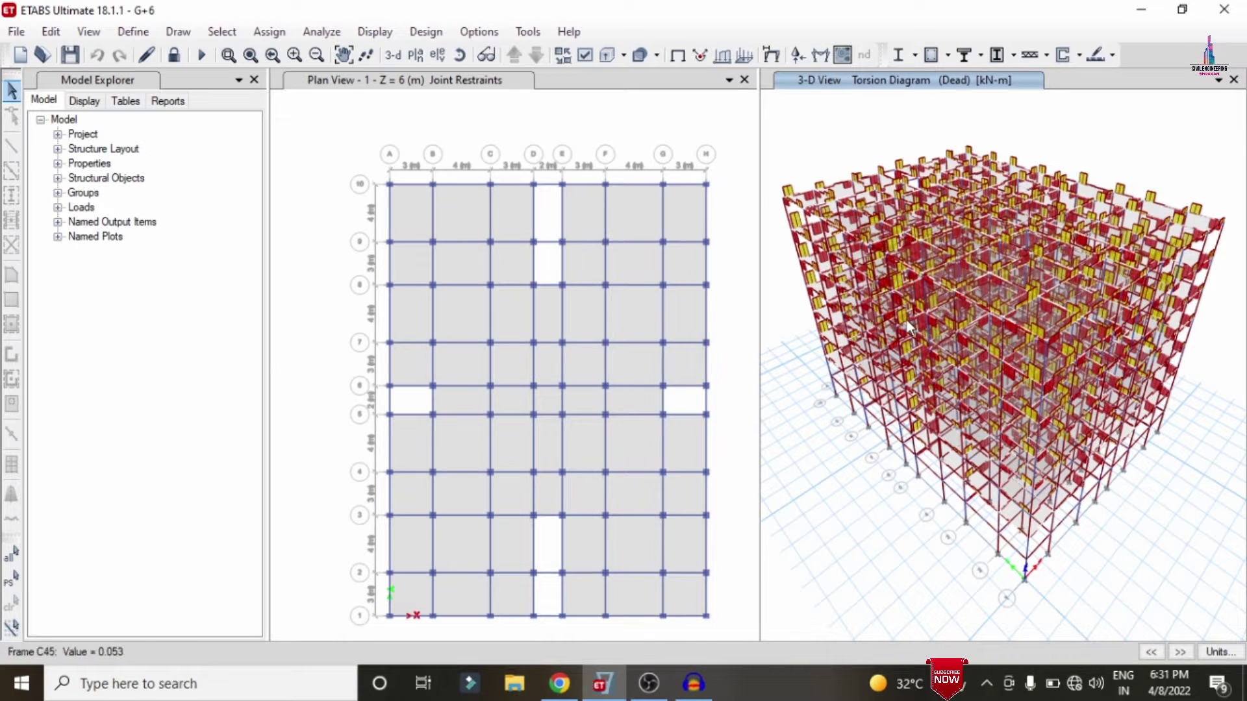
Unlock the model for editing and accept deletion of the analysis results.
left_click(173, 56)
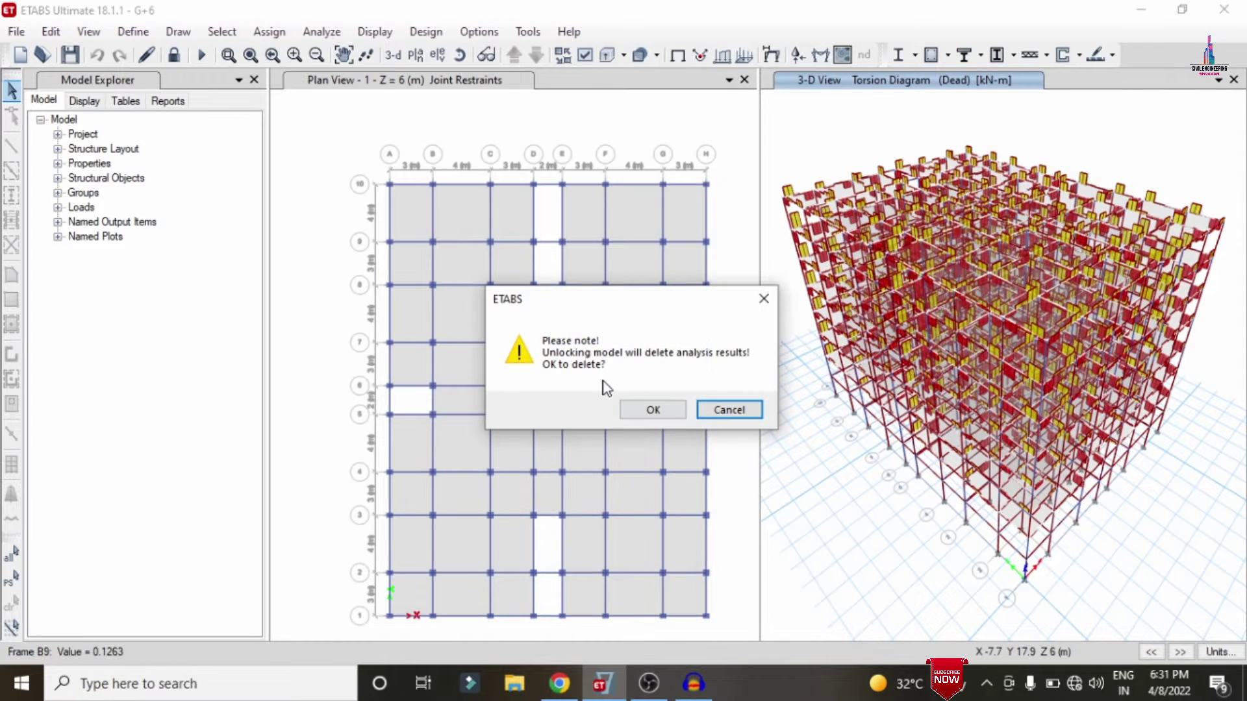
left_click(639, 411)
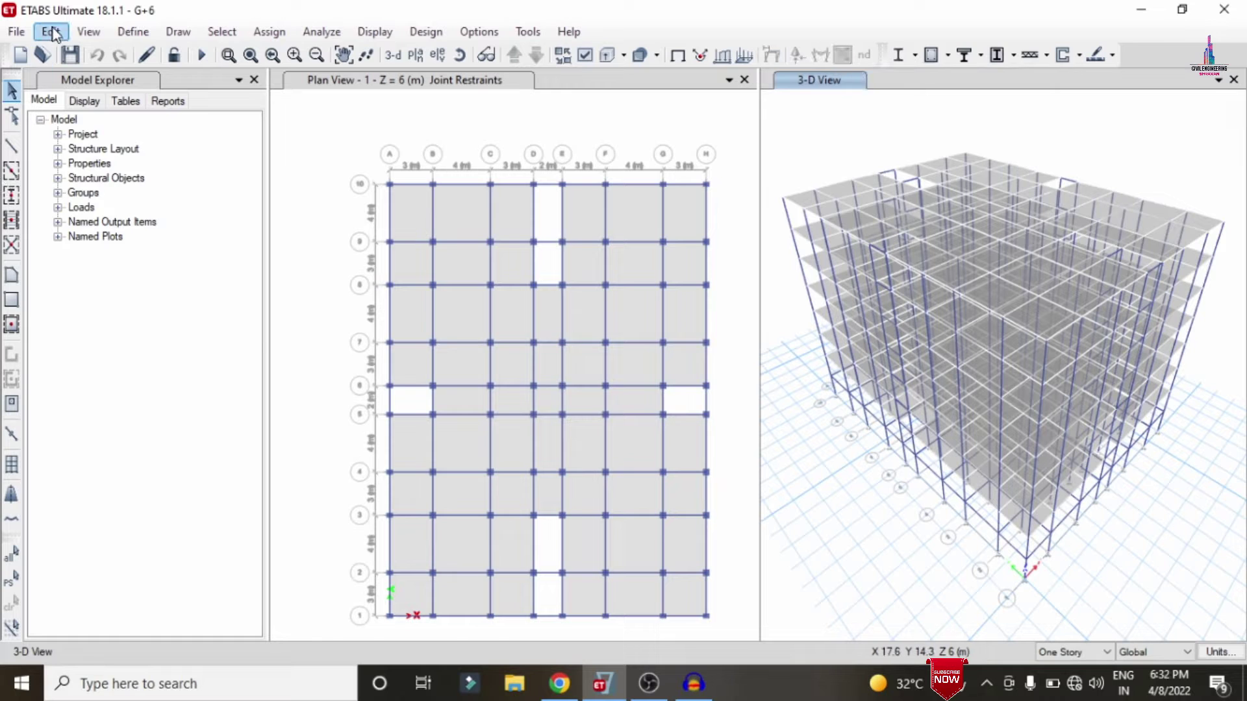
Add auto-width design strips in layer A along the X grid lines of grid system G1 on story 7.
left_click(51, 32)
mouse_move(121, 593)
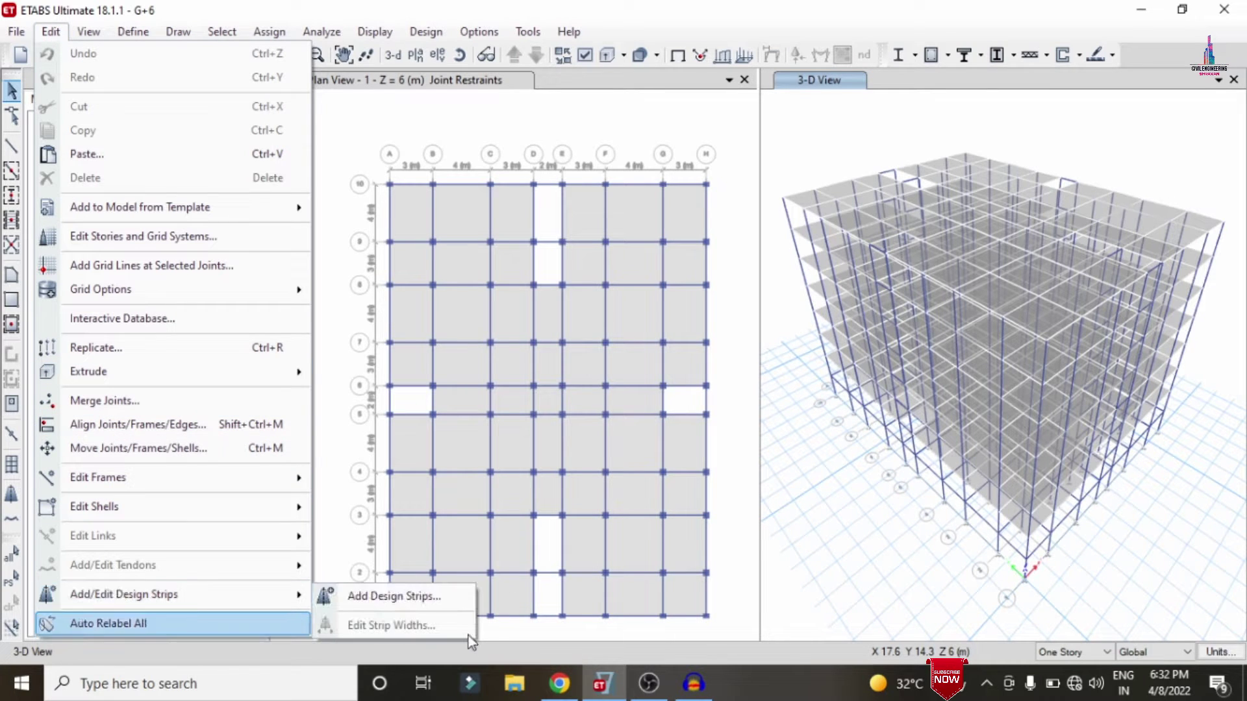
left_click(393, 597)
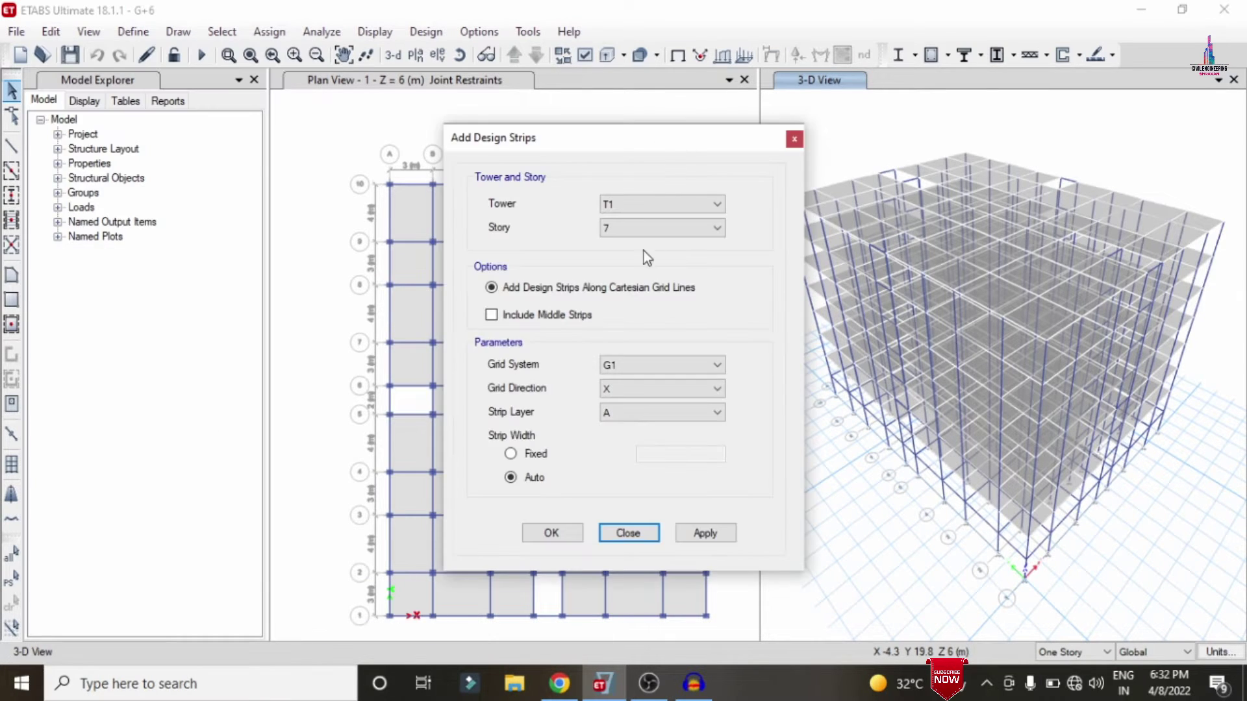
left_click(707, 532)
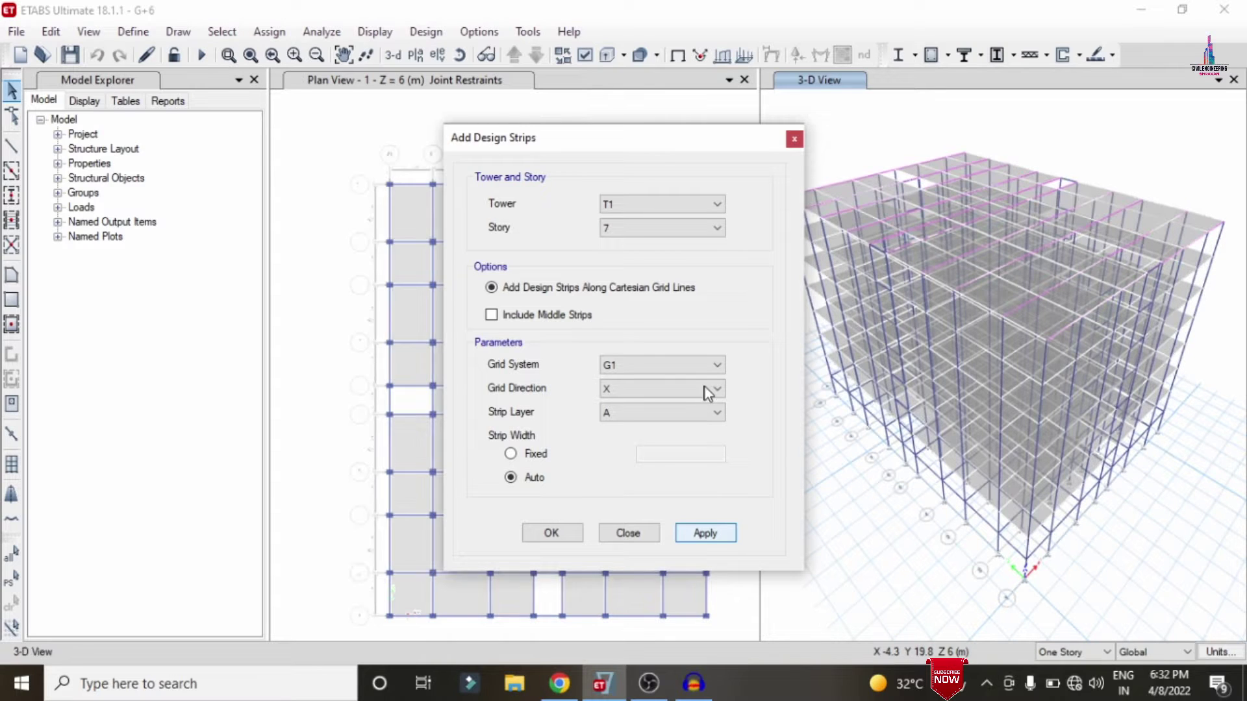
Add auto-width design strips in layer B along the Y grid lines on story 7.
left_click(684, 418)
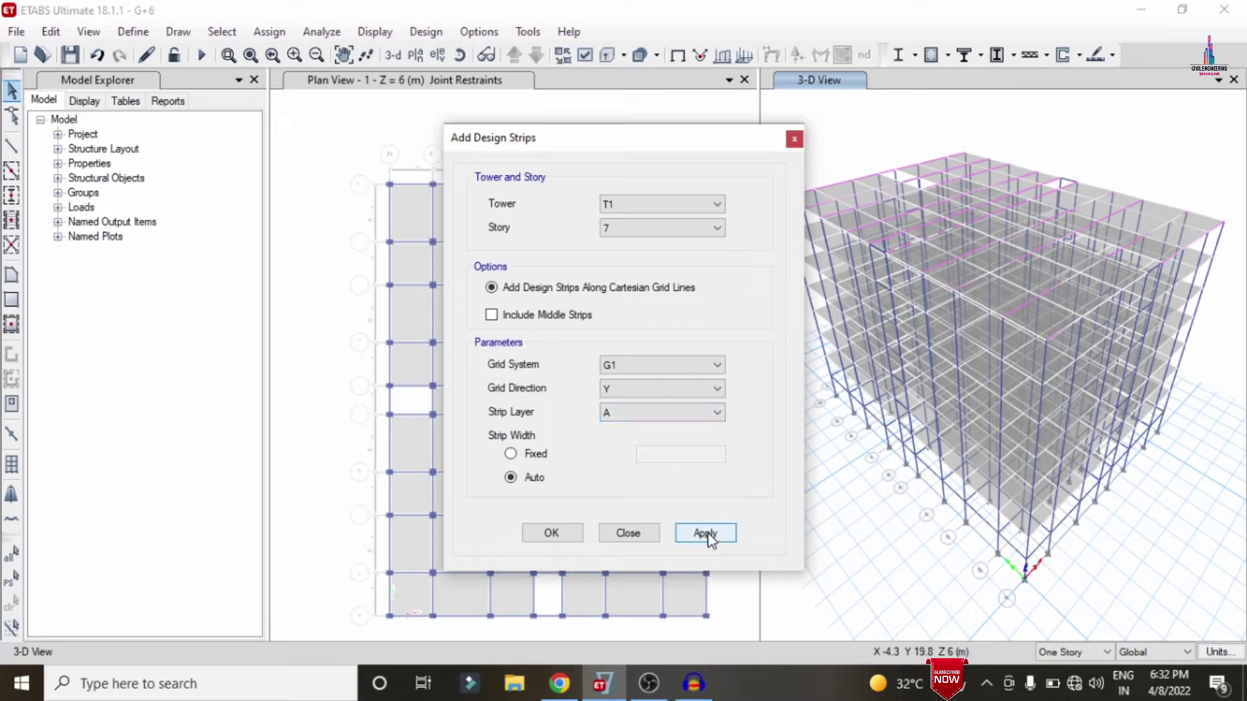
left_click(684, 419)
left_click(669, 441)
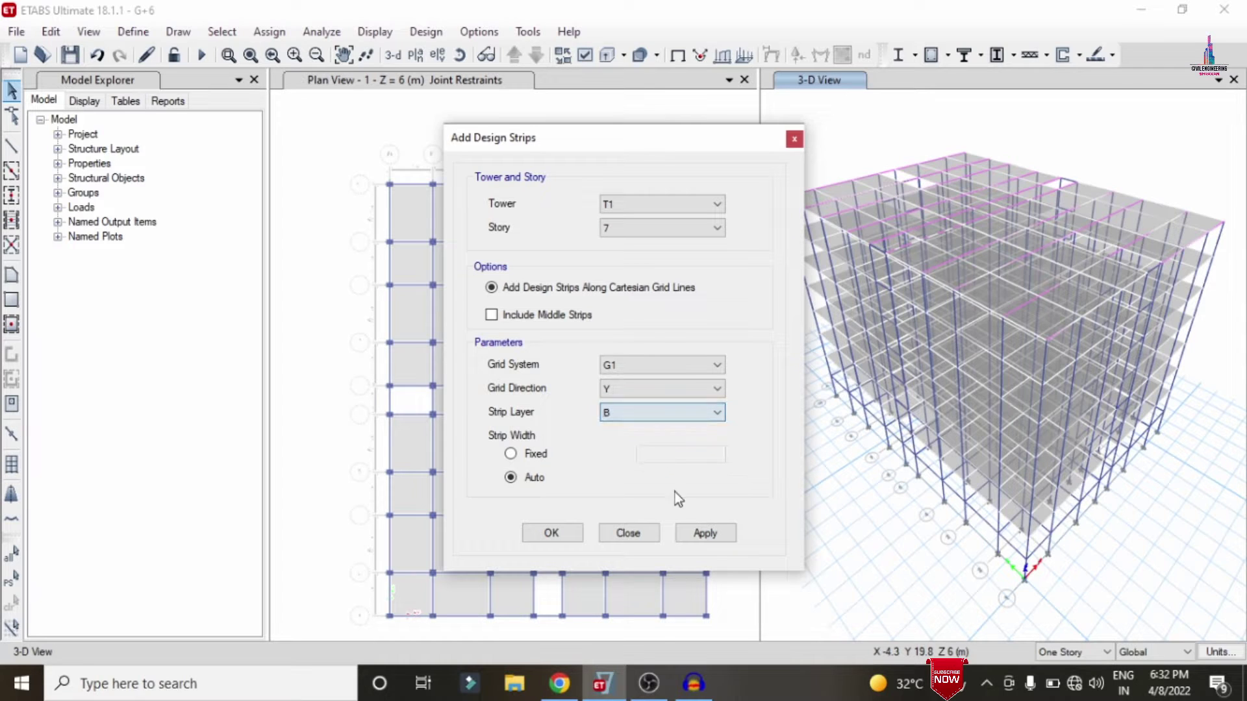
left_click(705, 533)
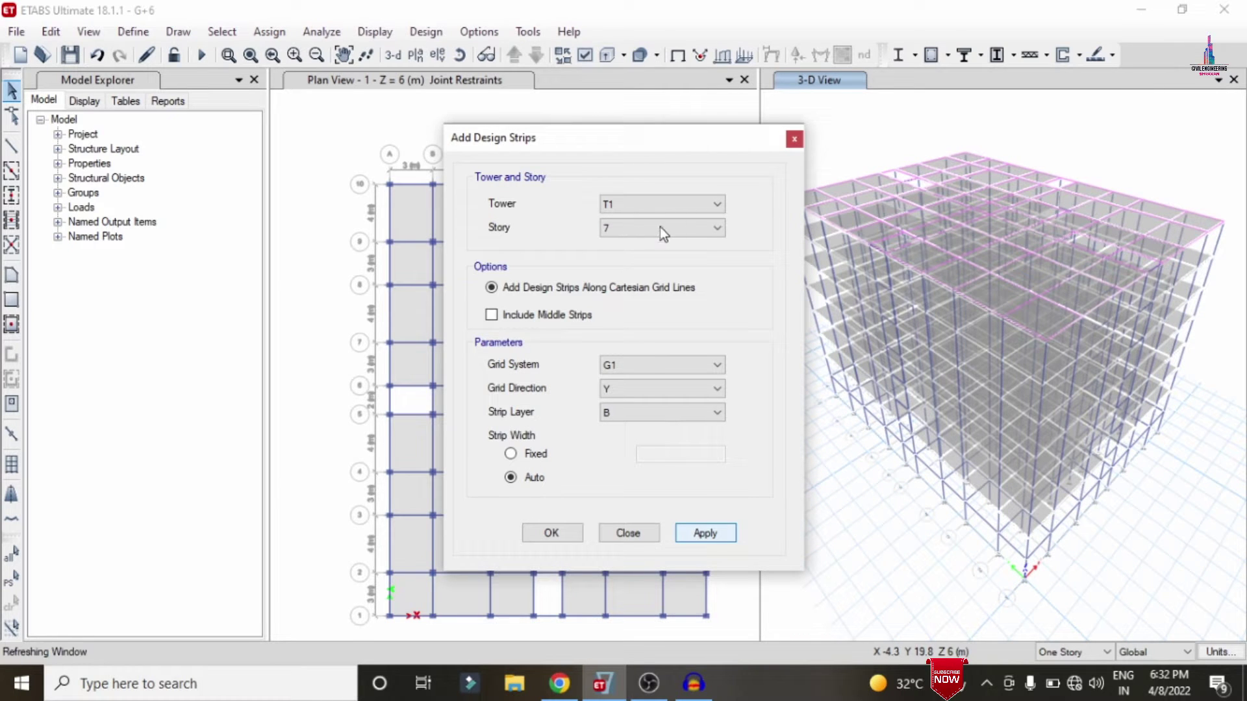
Add auto-width design strips in layer A along the X grid lines on story 6.
left_click(718, 231)
left_click(617, 256)
left_click(637, 389)
left_click(626, 407)
left_click(617, 430)
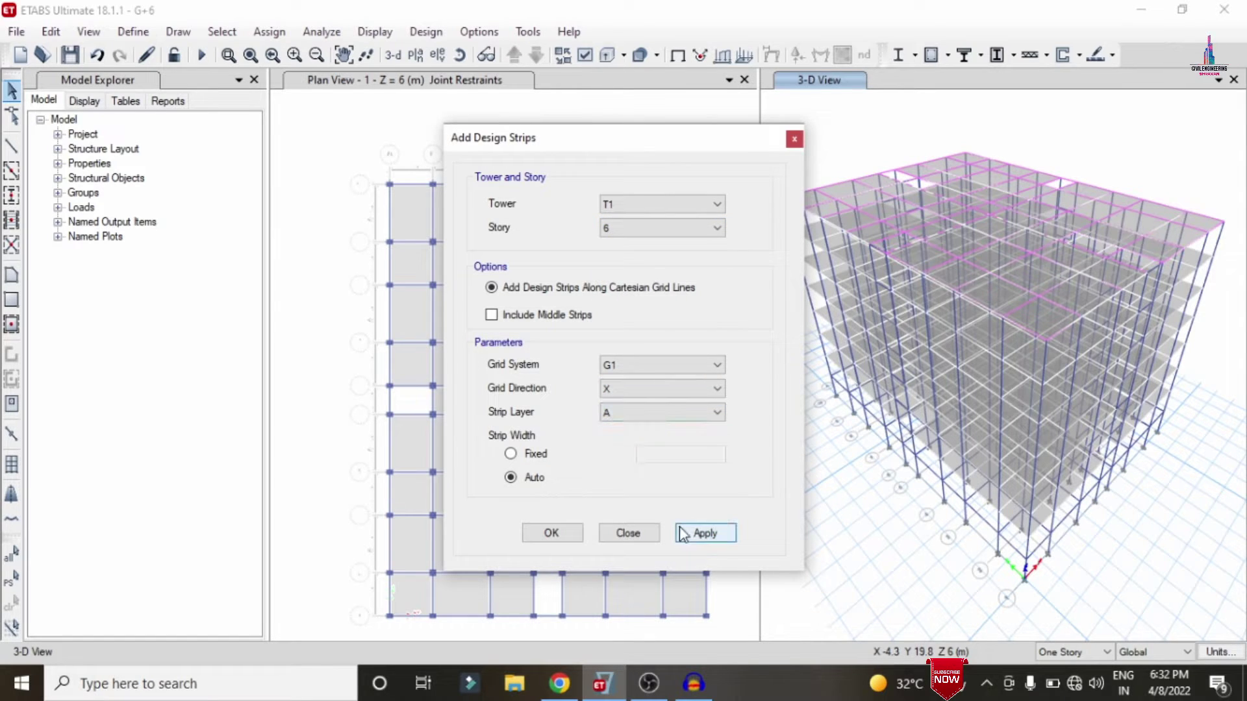
left_click(692, 535)
left_click(733, 529)
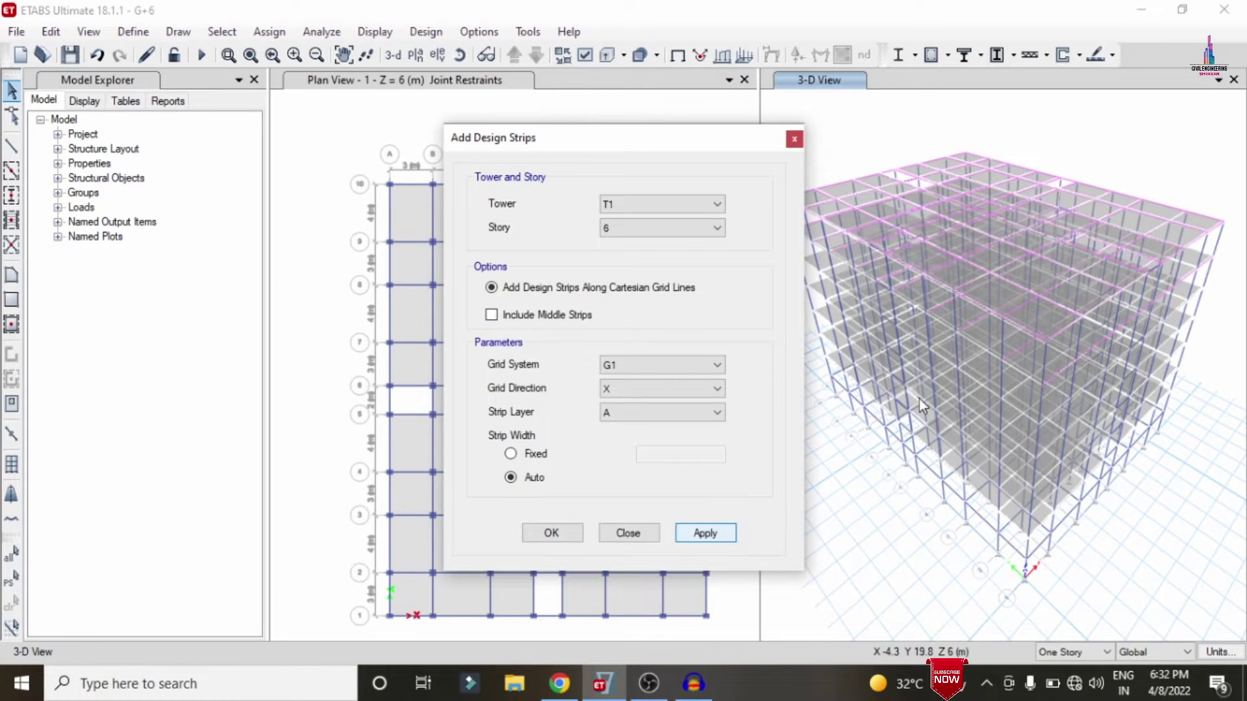
Add auto-width design strips in layer B along the Y grid lines on story 6.
left_click(717, 388)
left_click(673, 421)
left_click(666, 416)
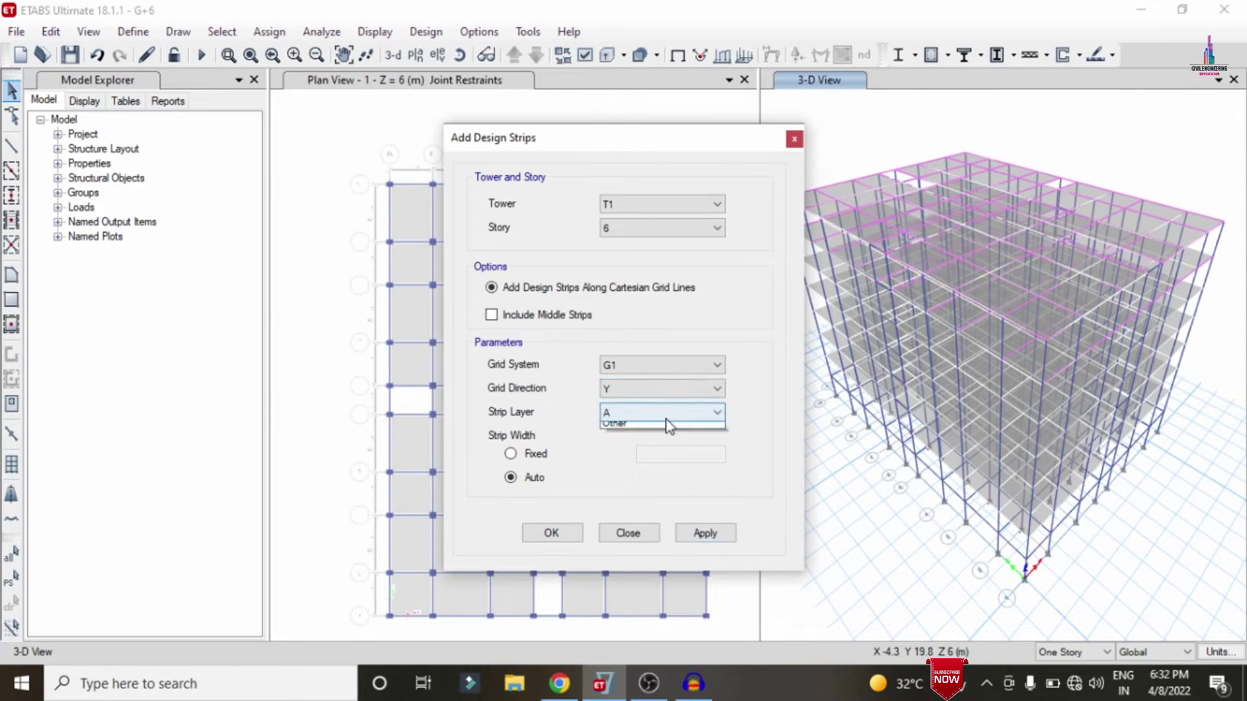
left_click(650, 436)
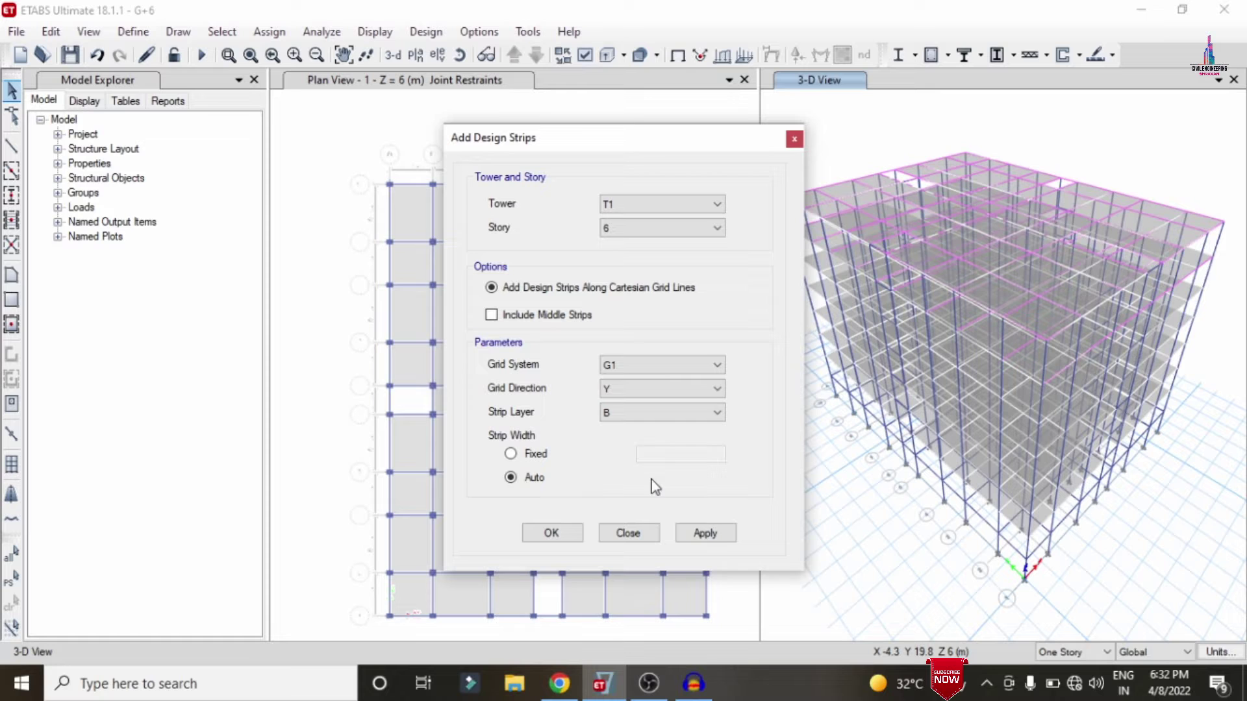
left_click(720, 542)
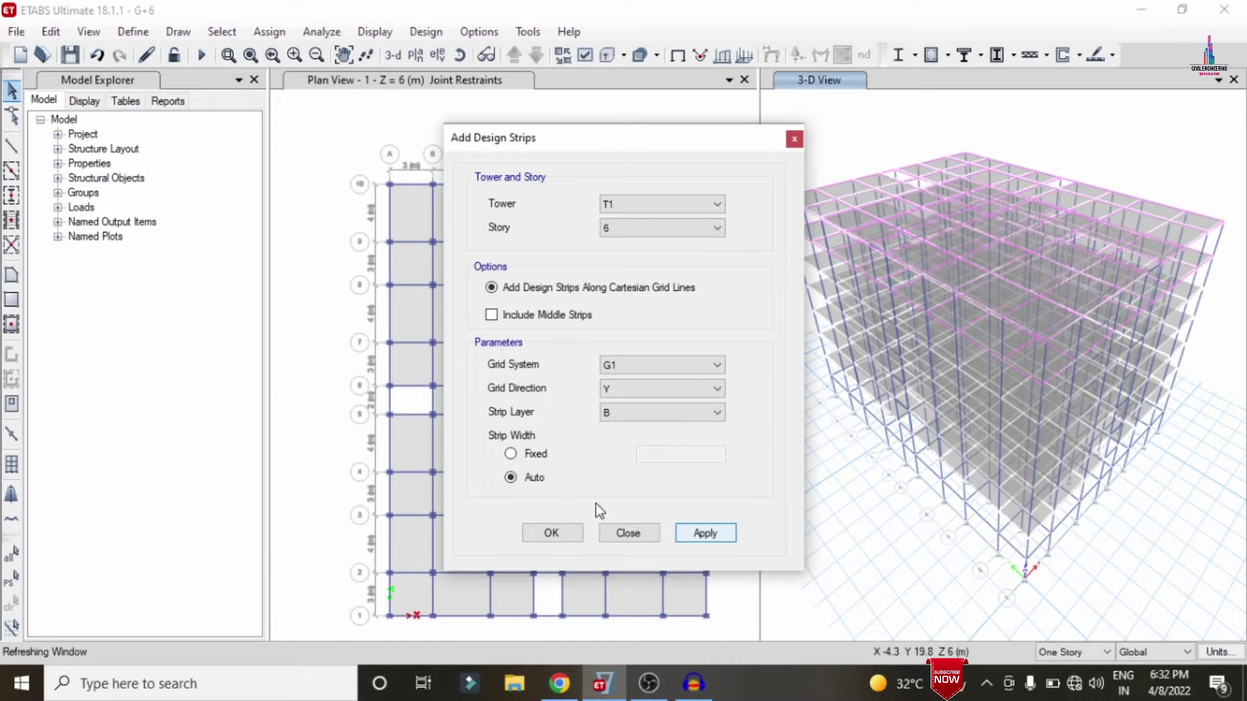
Add the X-direction layer A and Y-direction layer B design strips on stories 5 down to 1 and finish adding strips.
left_click(625, 245)
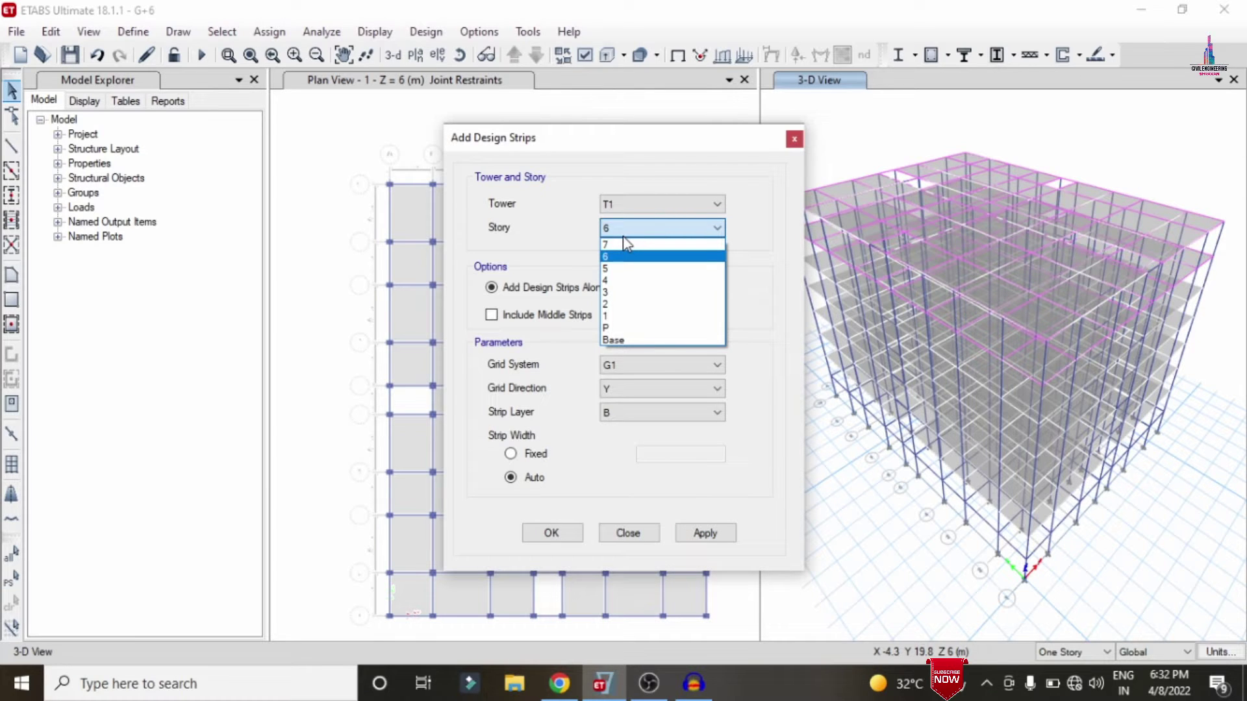
left_click(619, 269)
left_click(634, 389)
left_click(627, 417)
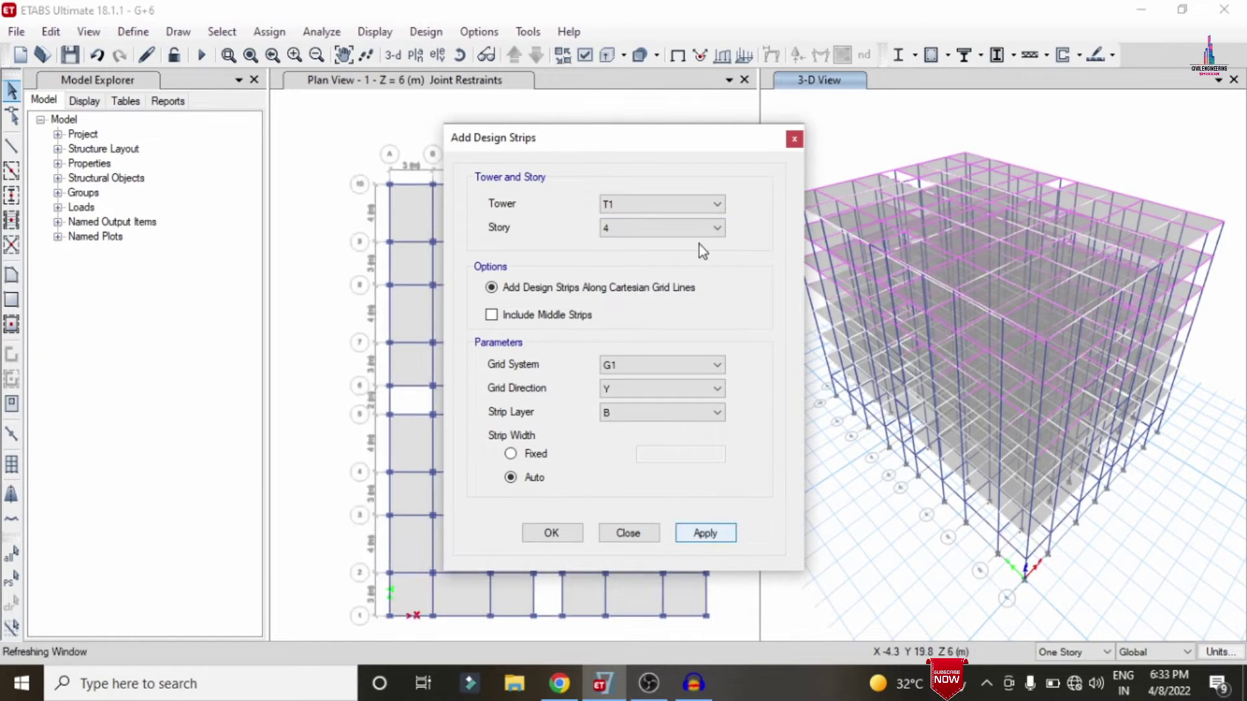
left_click(699, 226)
left_click(642, 322)
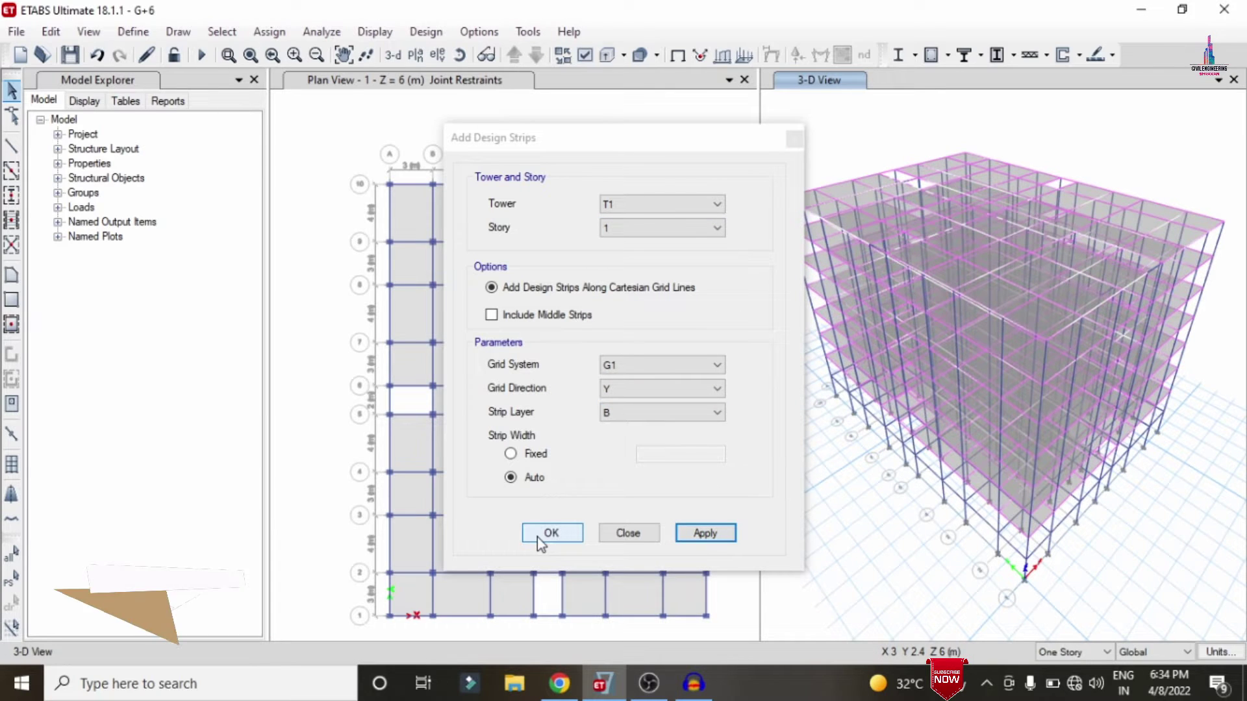
left_click(551, 533)
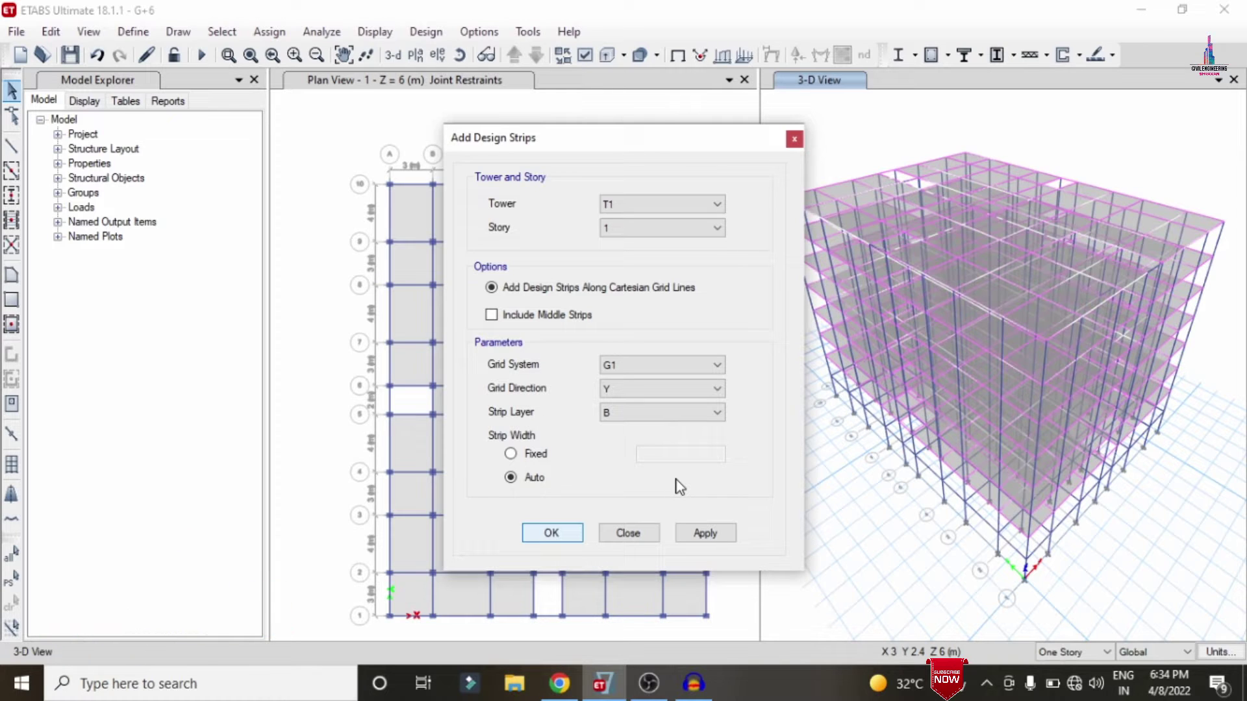
left_click(550, 533)
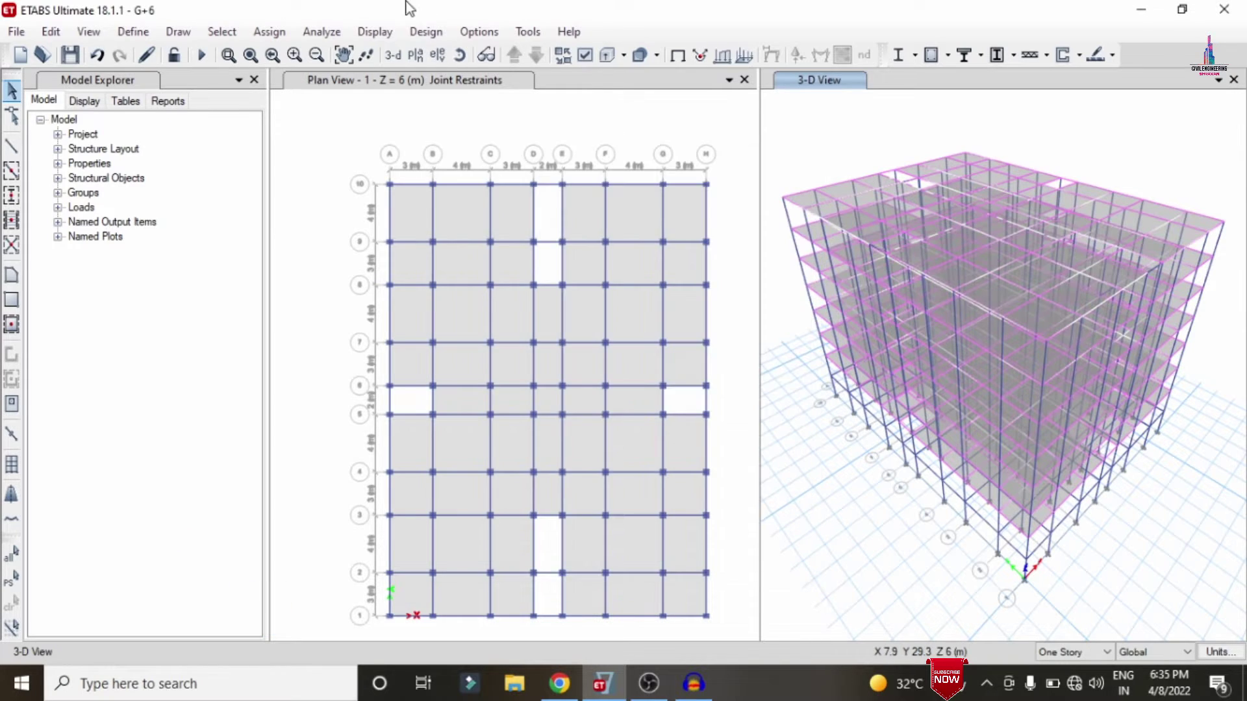
Open the load cases to run and rerun the analysis of the model with its design strips.
left_click(322, 32)
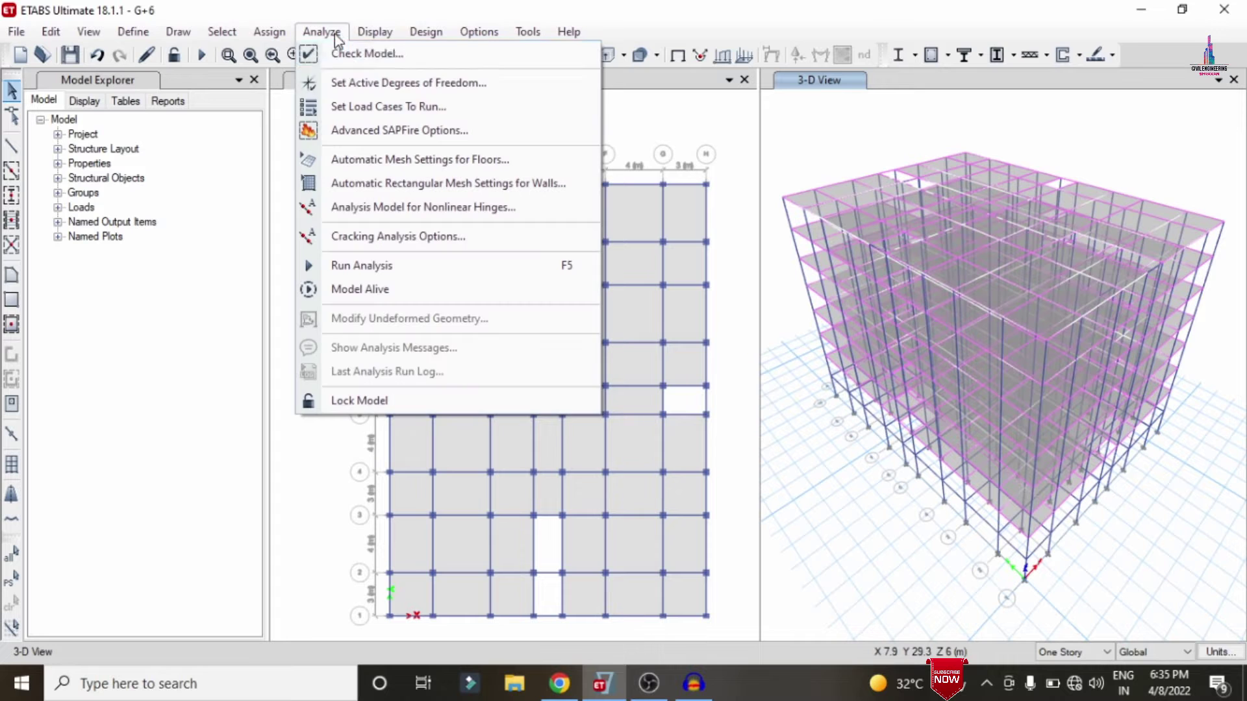
left_click(383, 107)
left_click(908, 485)
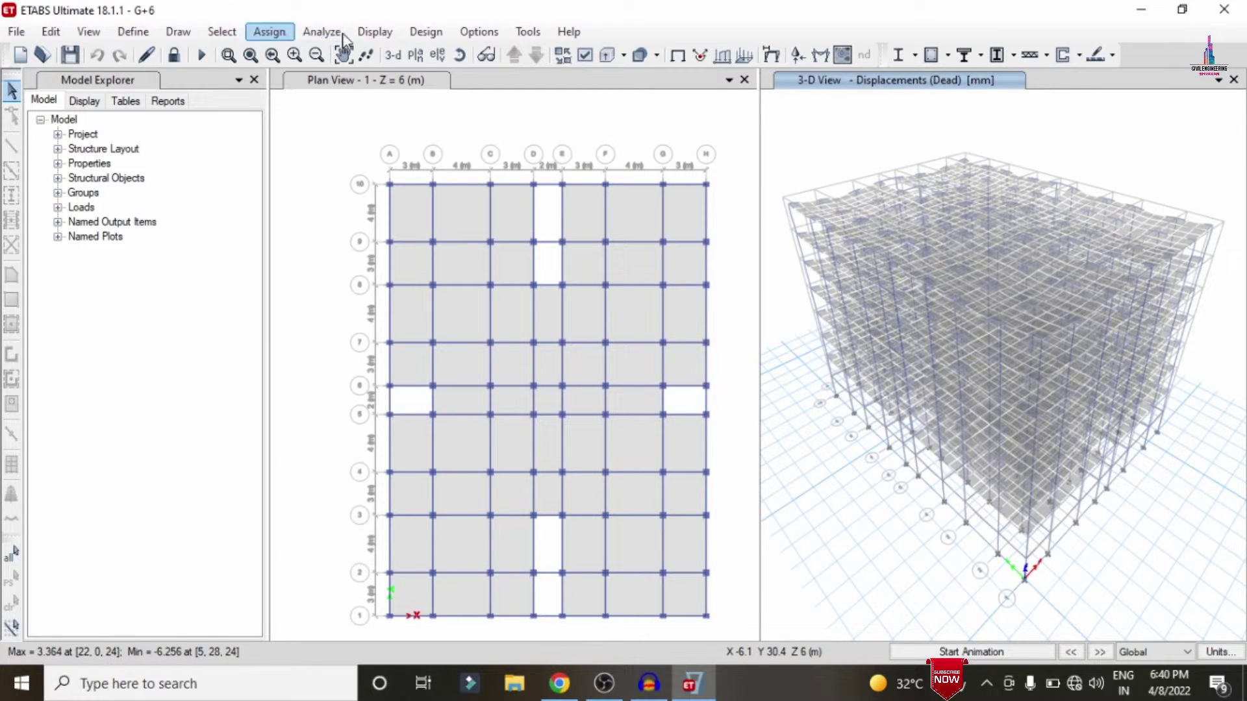
Confirm the concrete frame design preferences with IS 456:2000 as the design code.
left_click(422, 32)
mouse_move(465, 81)
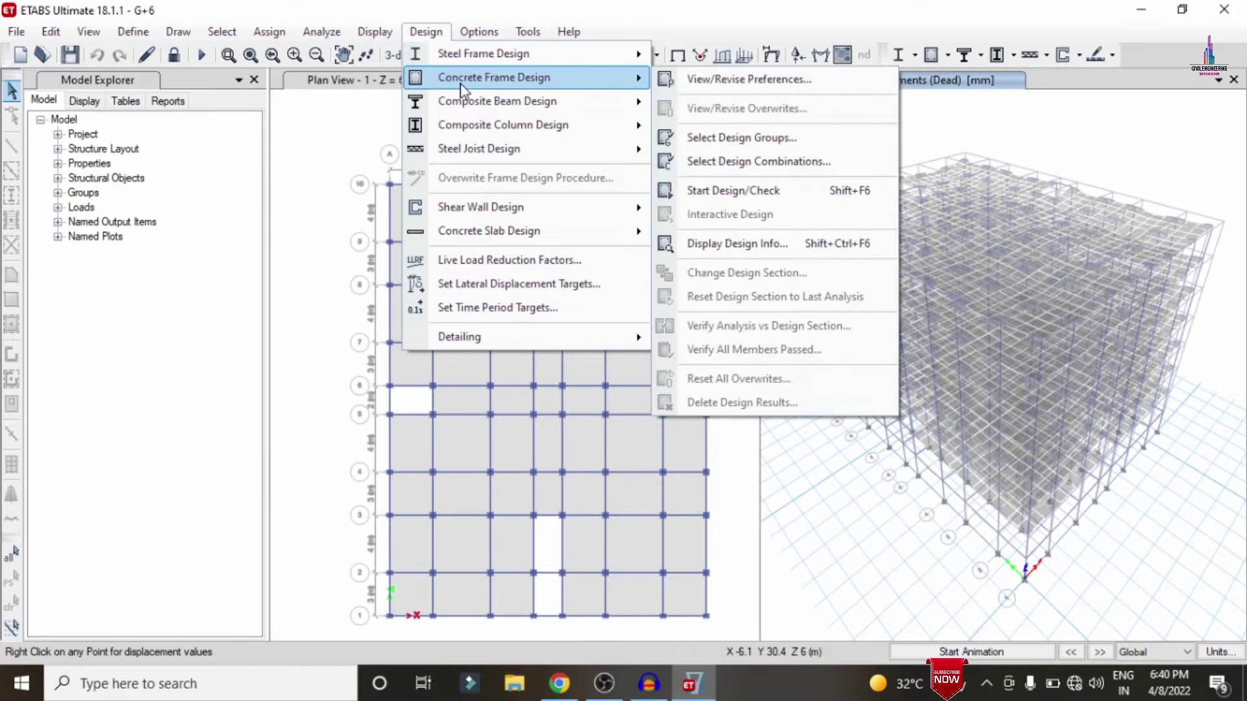
left_click(802, 87)
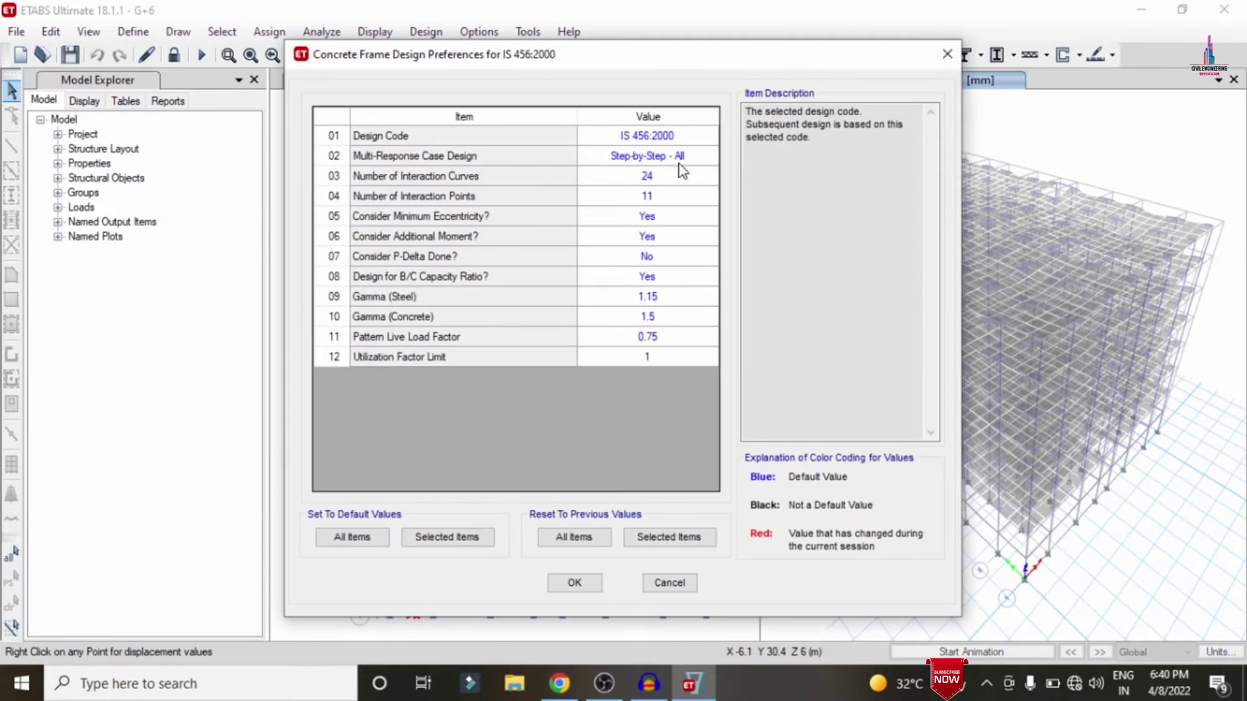
left_click(603, 135)
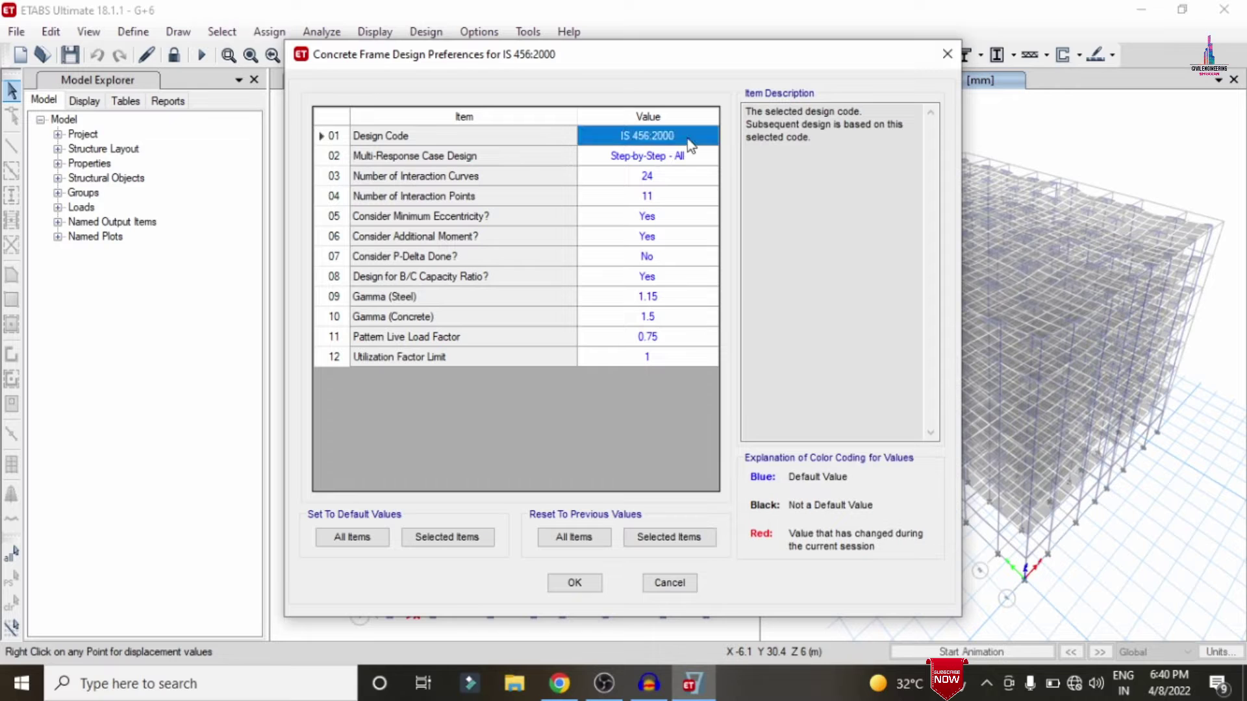
left_click(569, 583)
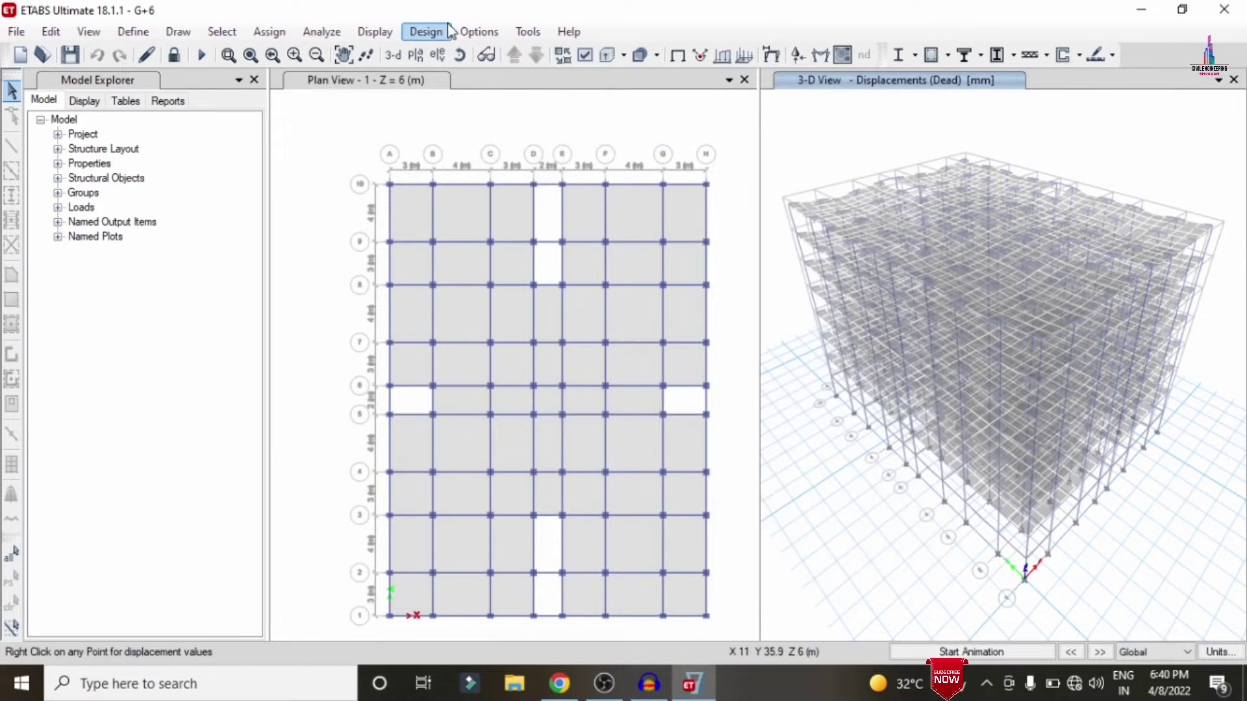
Run the concrete frame design check on the building.
left_click(426, 32)
mouse_move(447, 78)
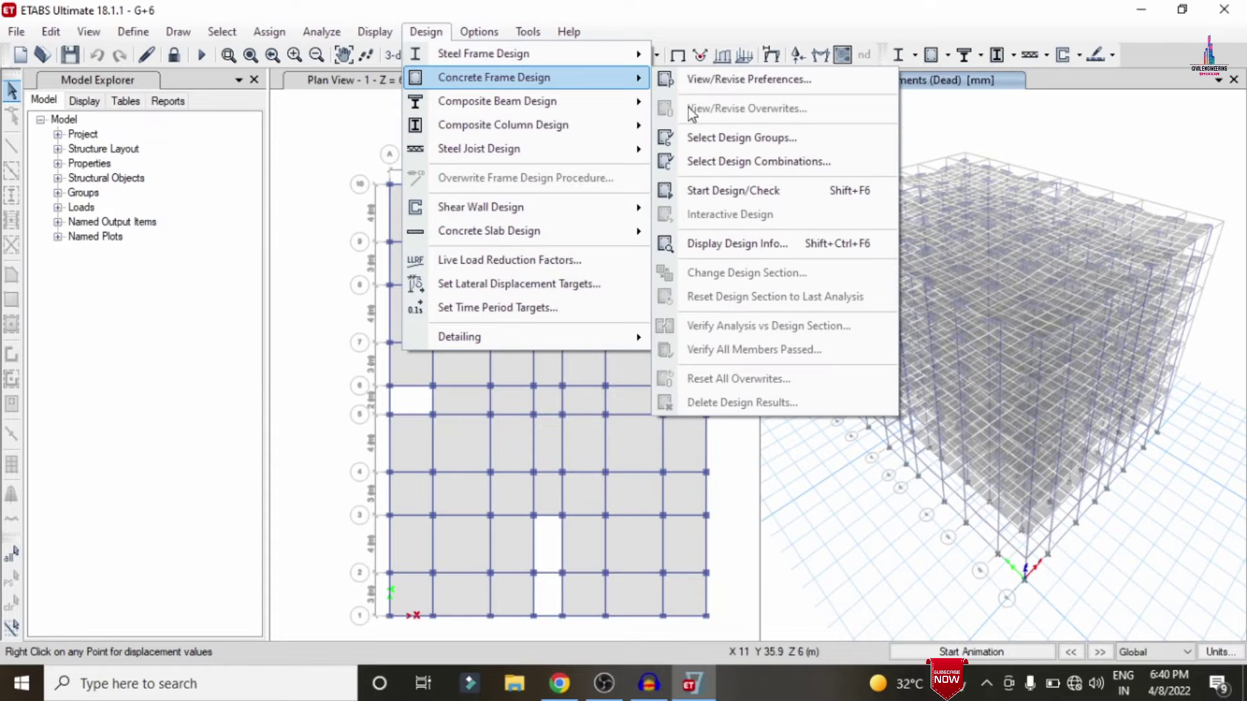
left_click(741, 191)
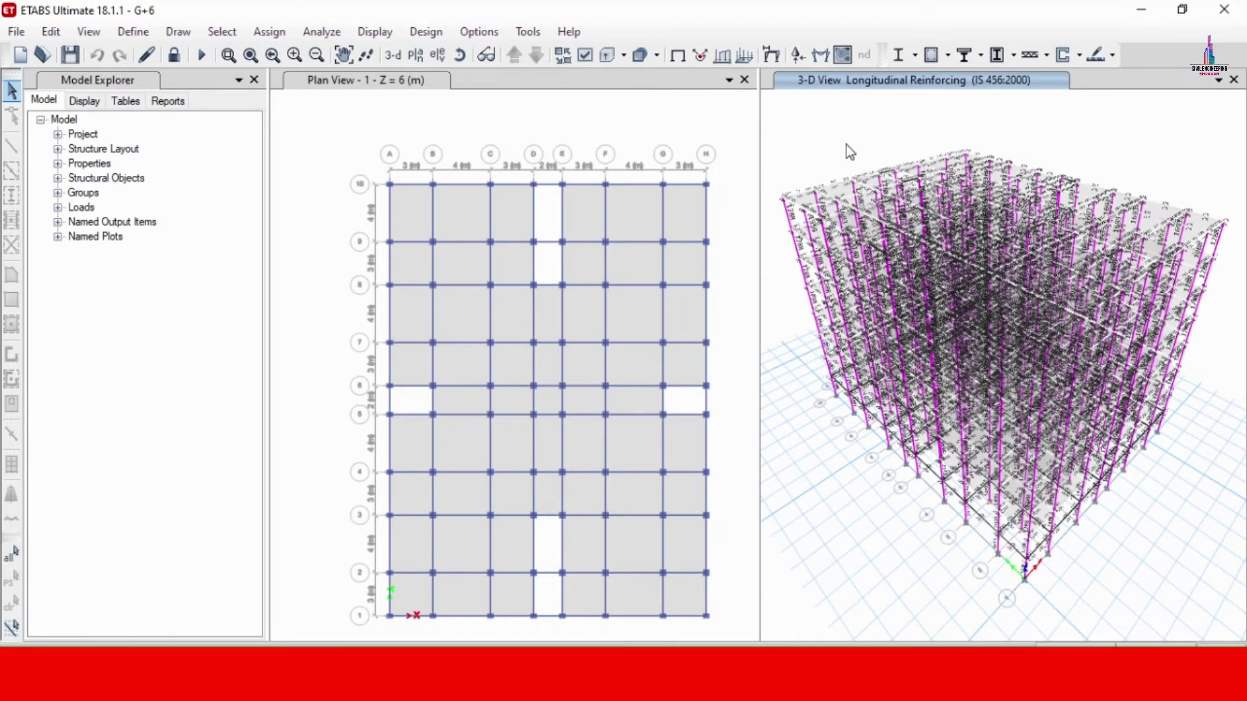
Confirm the concrete slab design preferences with IS 456:2000 as the design code.
left_click(1112, 55)
left_click(1017, 26)
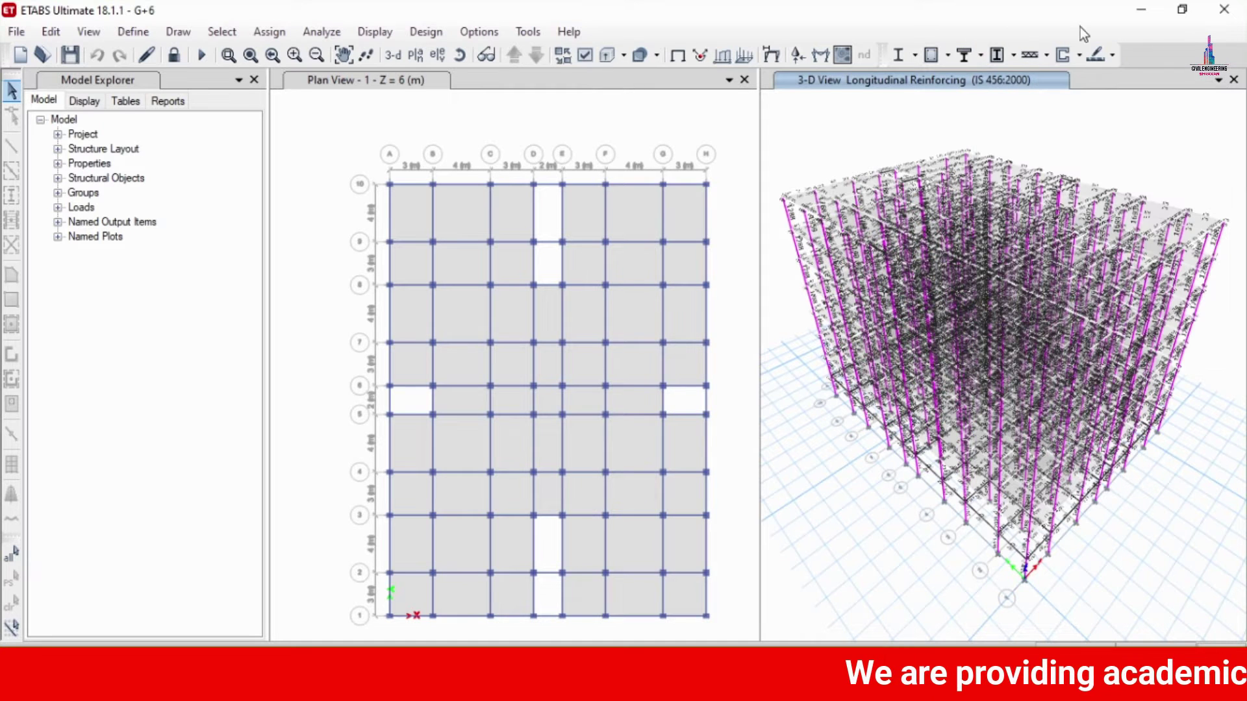
left_click(1115, 55)
left_click(1112, 85)
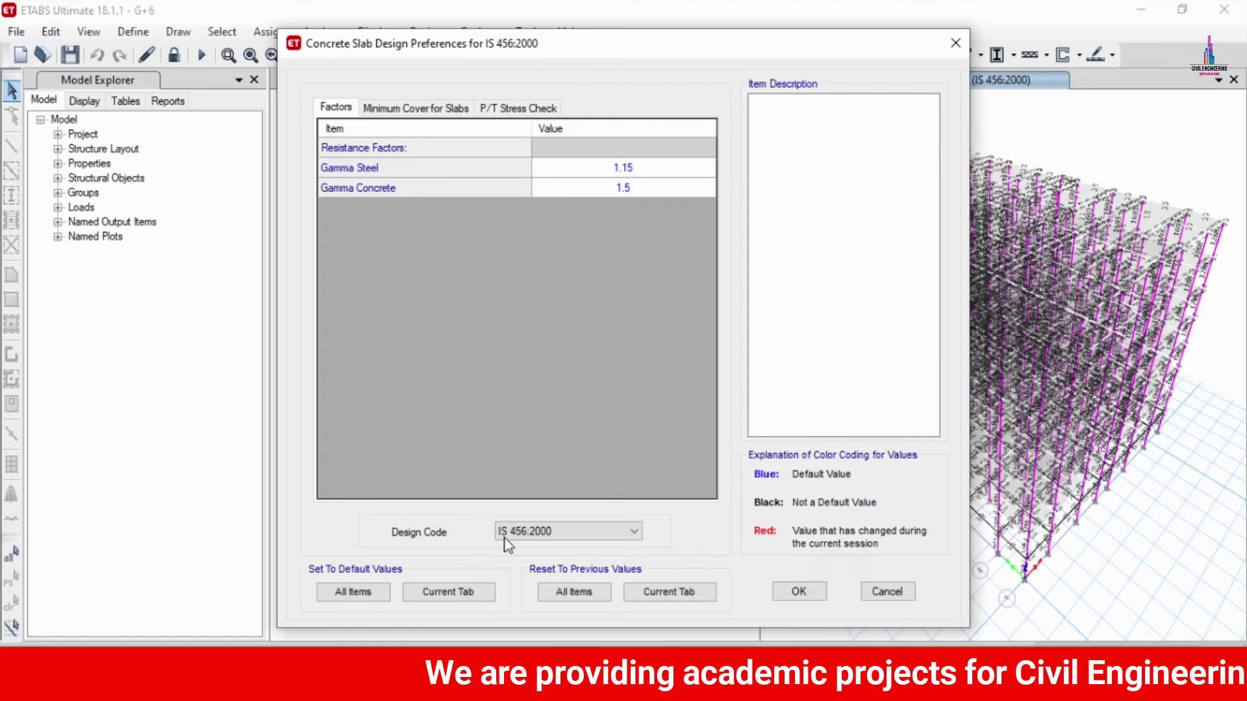
left_click(799, 593)
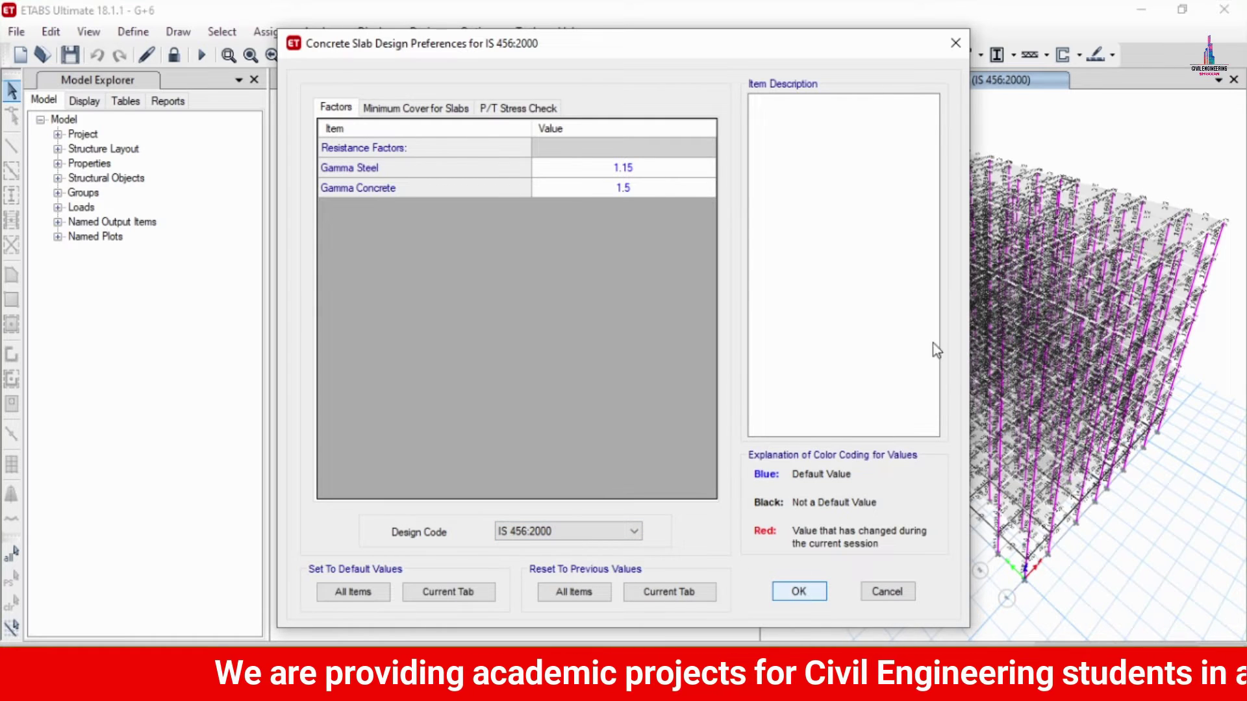
Select stories 7 through 1 for slab design and run the concrete slab design.
left_click(1113, 56)
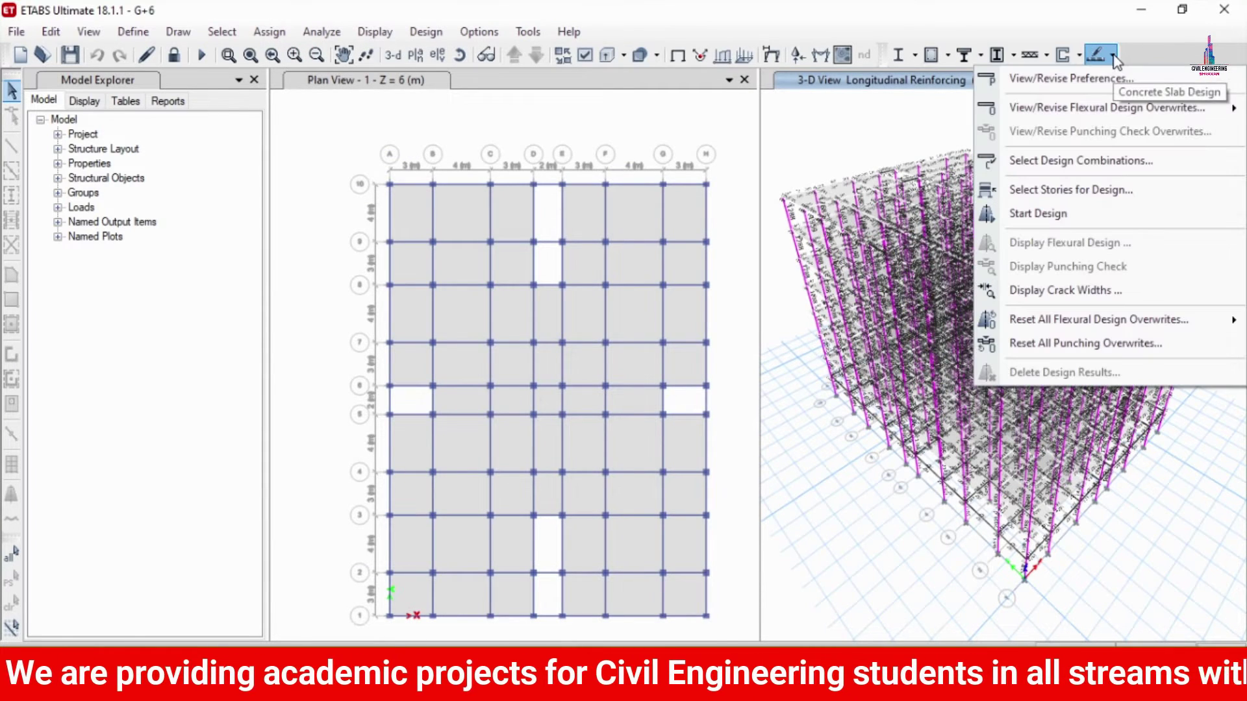
left_click(1082, 189)
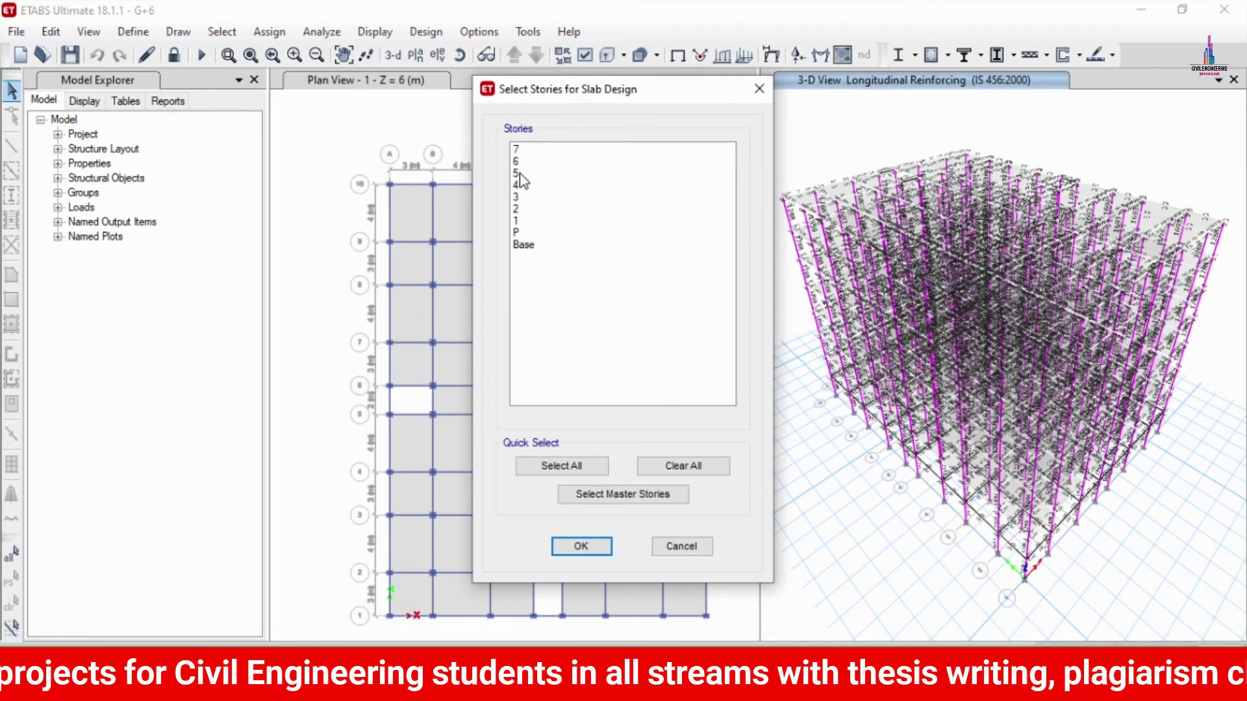
left_click(525, 150)
left_click_drag(525, 150, 539, 222)
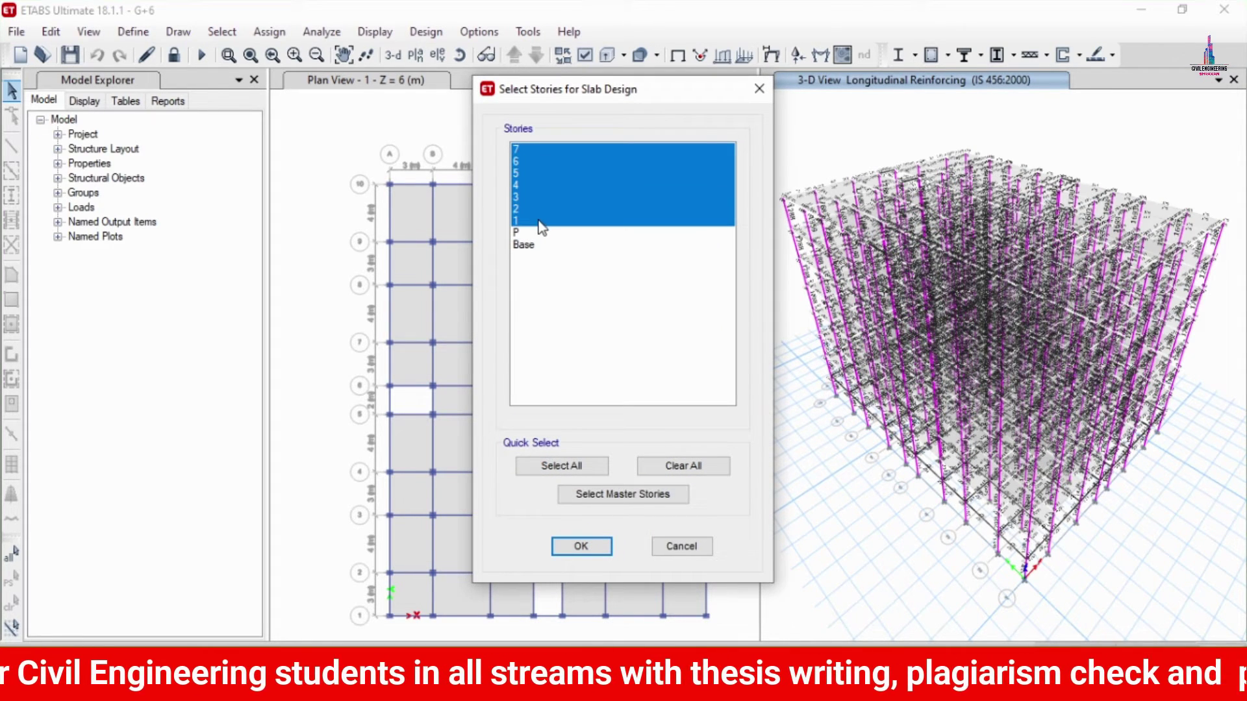
left_click(573, 549)
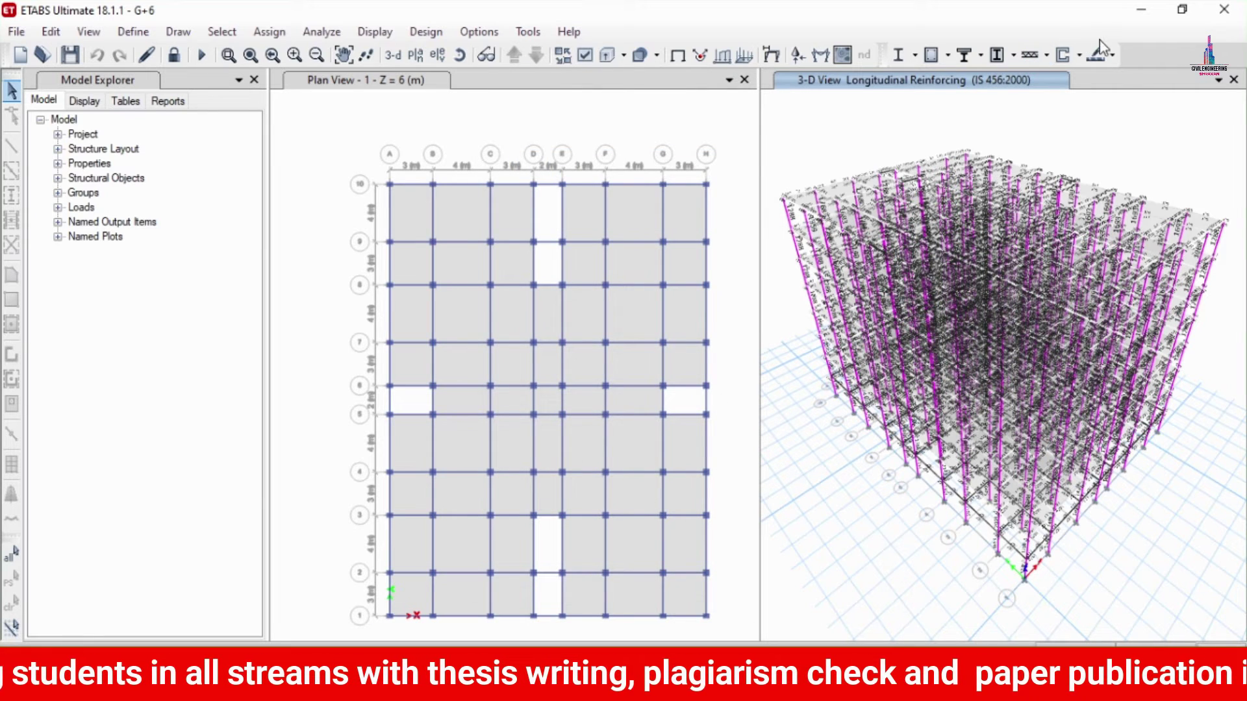
left_click(1111, 56)
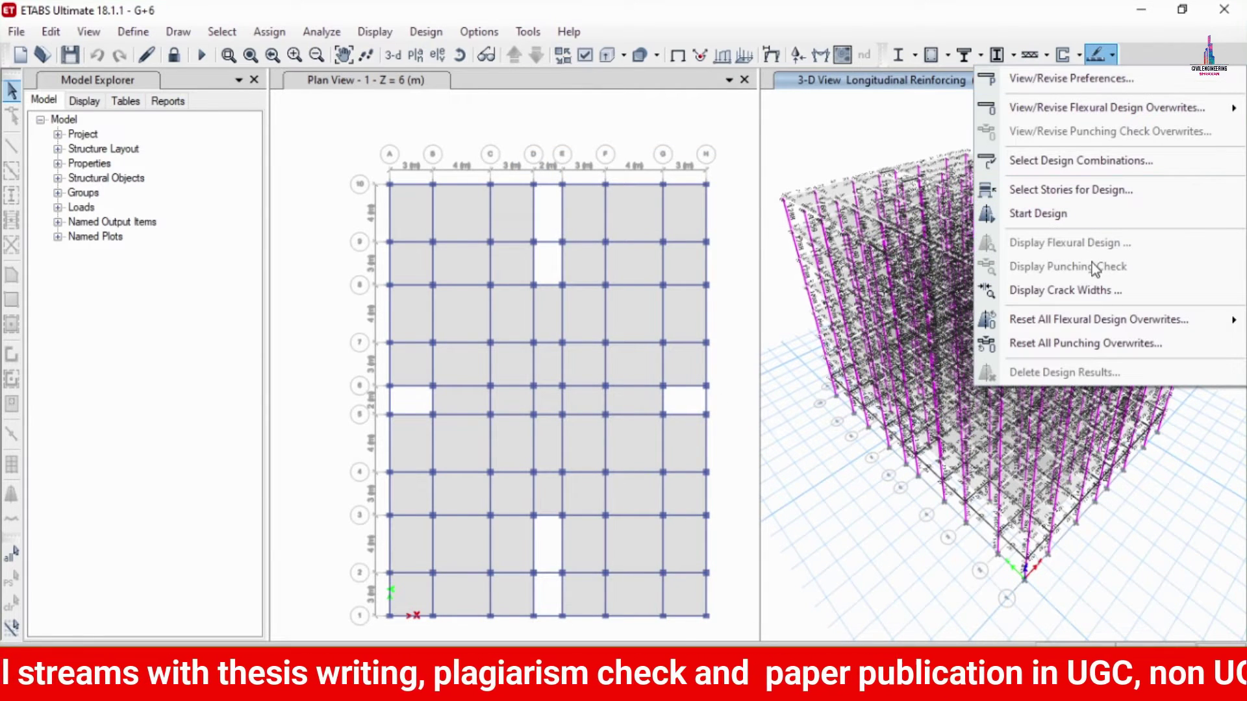
left_click(1051, 216)
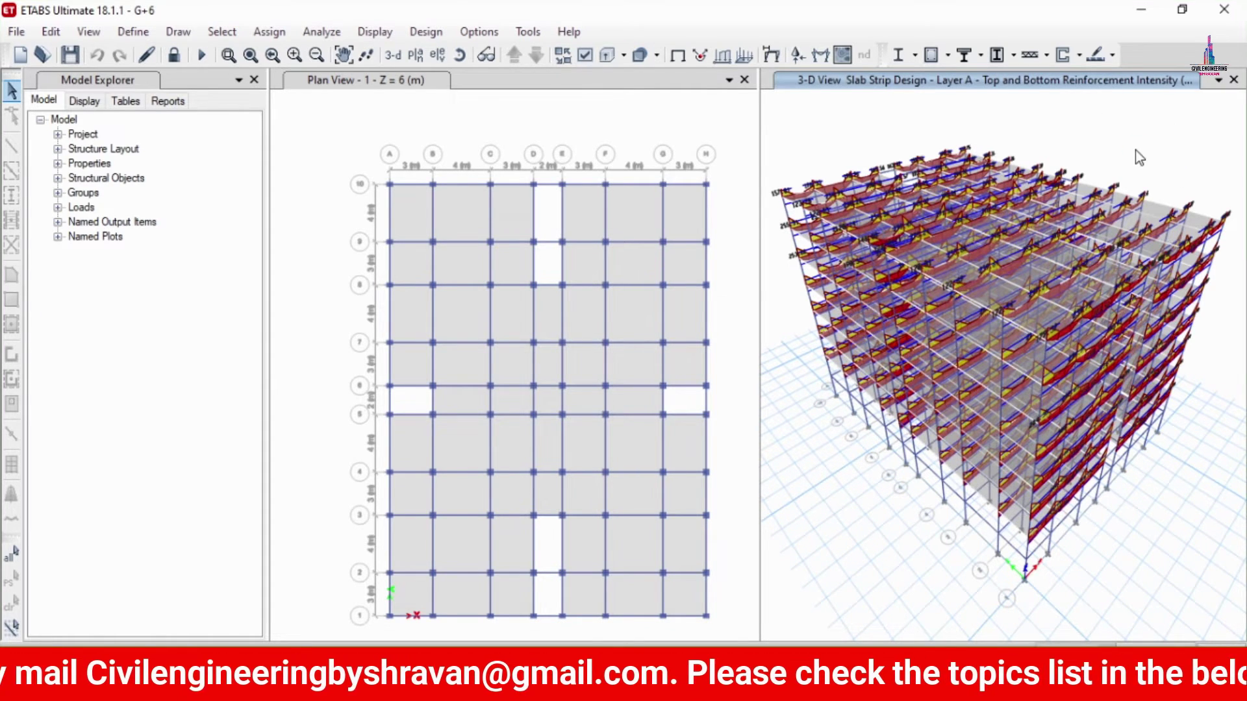
Close ETABS and launch CSiDetail 18 from the desktop.
left_click(1234, 8)
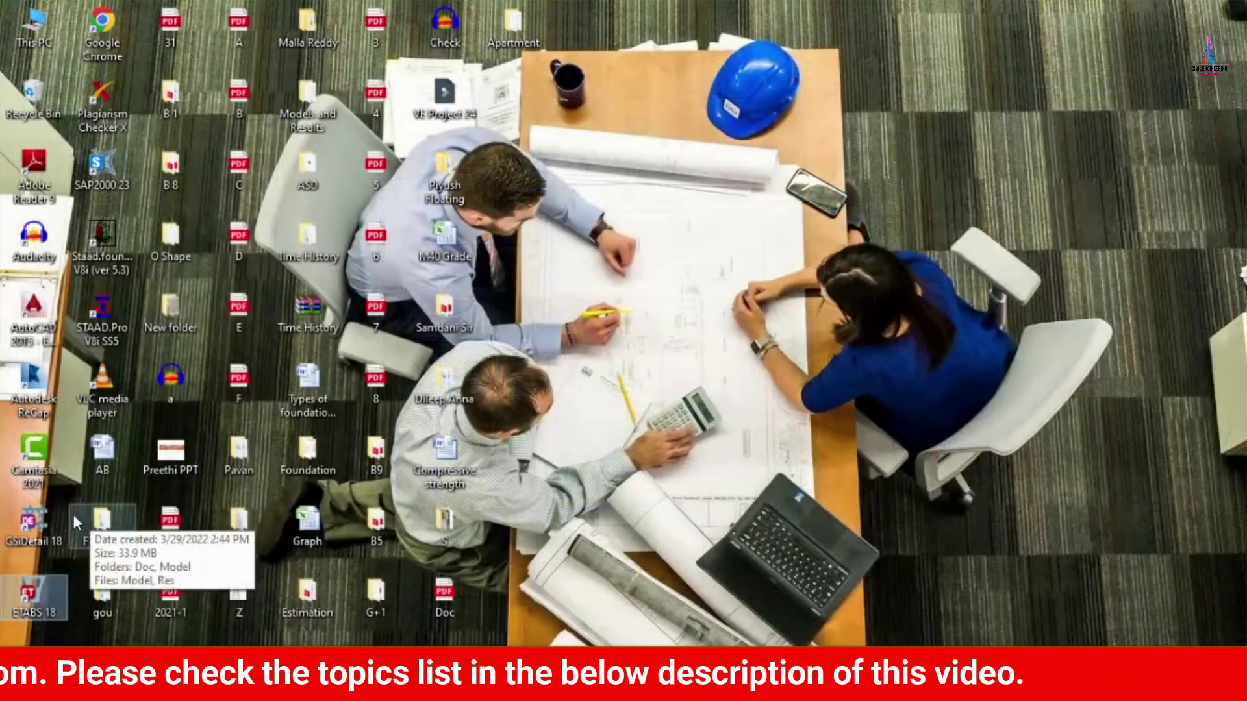
double_click(43, 526)
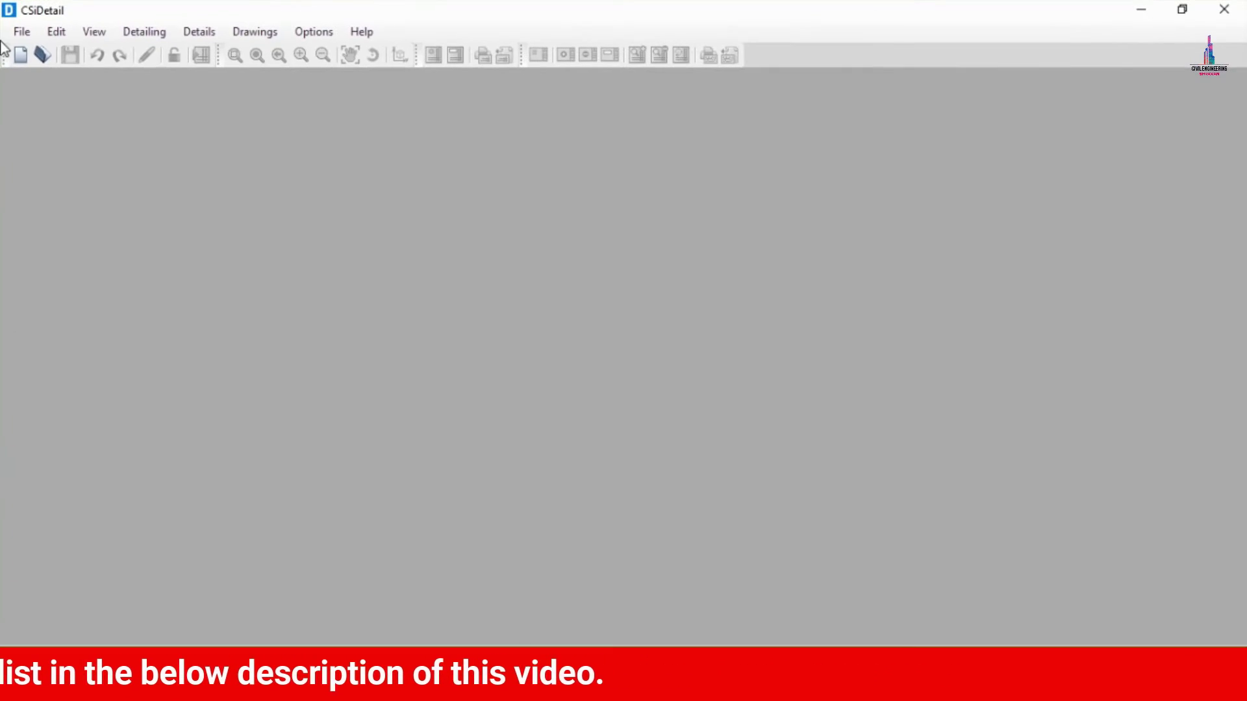
Start a new detailing project from the G+6 ETABS model and check its slab reinforcement.
left_click(22, 31)
left_click(23, 54)
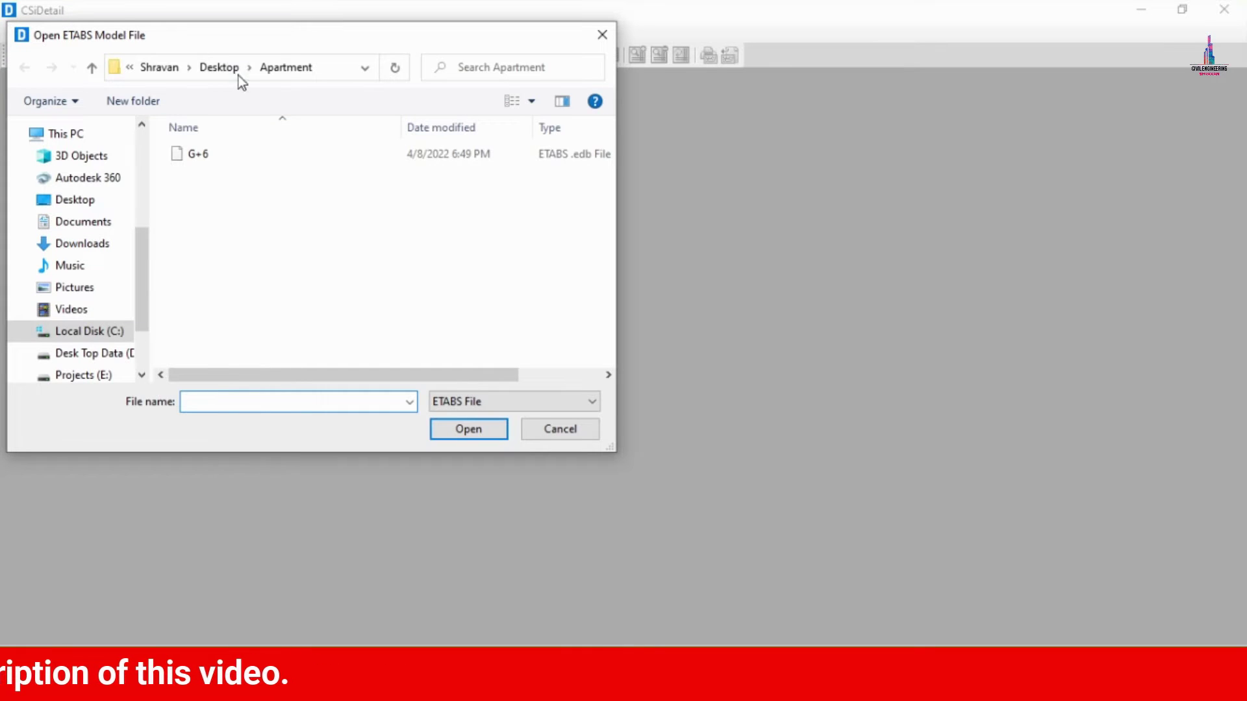
double_click(212, 154)
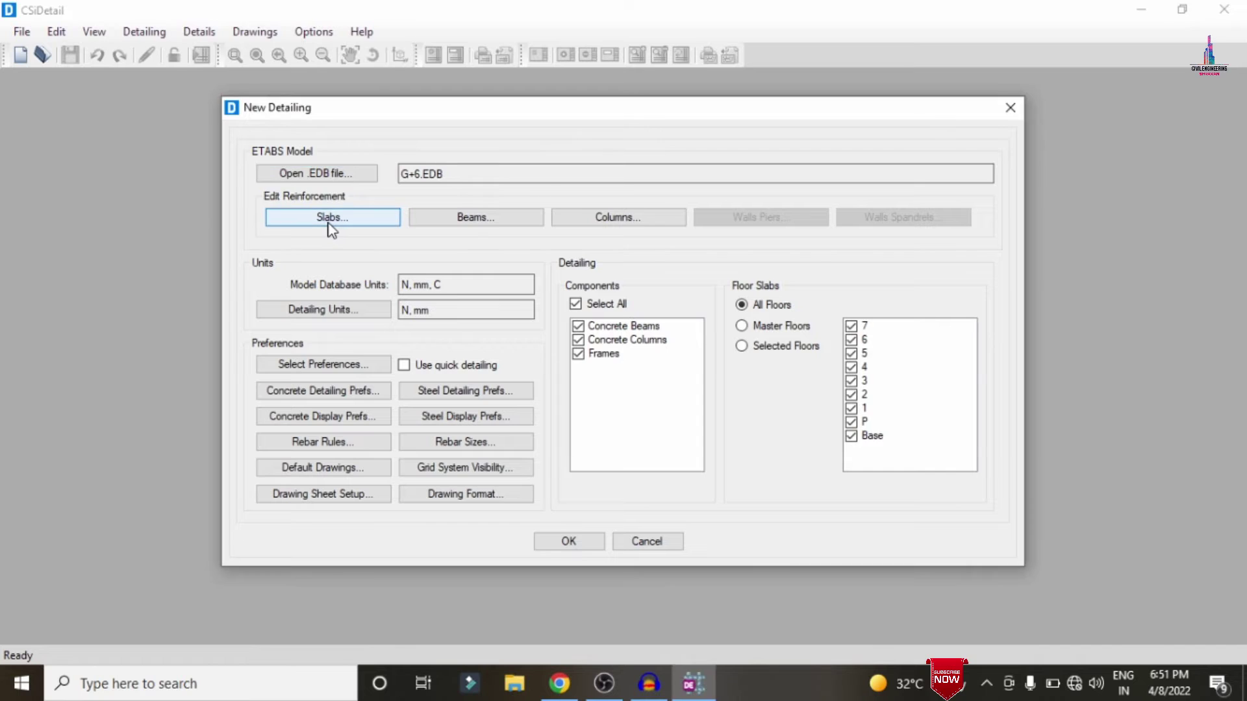
left_click(330, 225)
left_click(1137, 11)
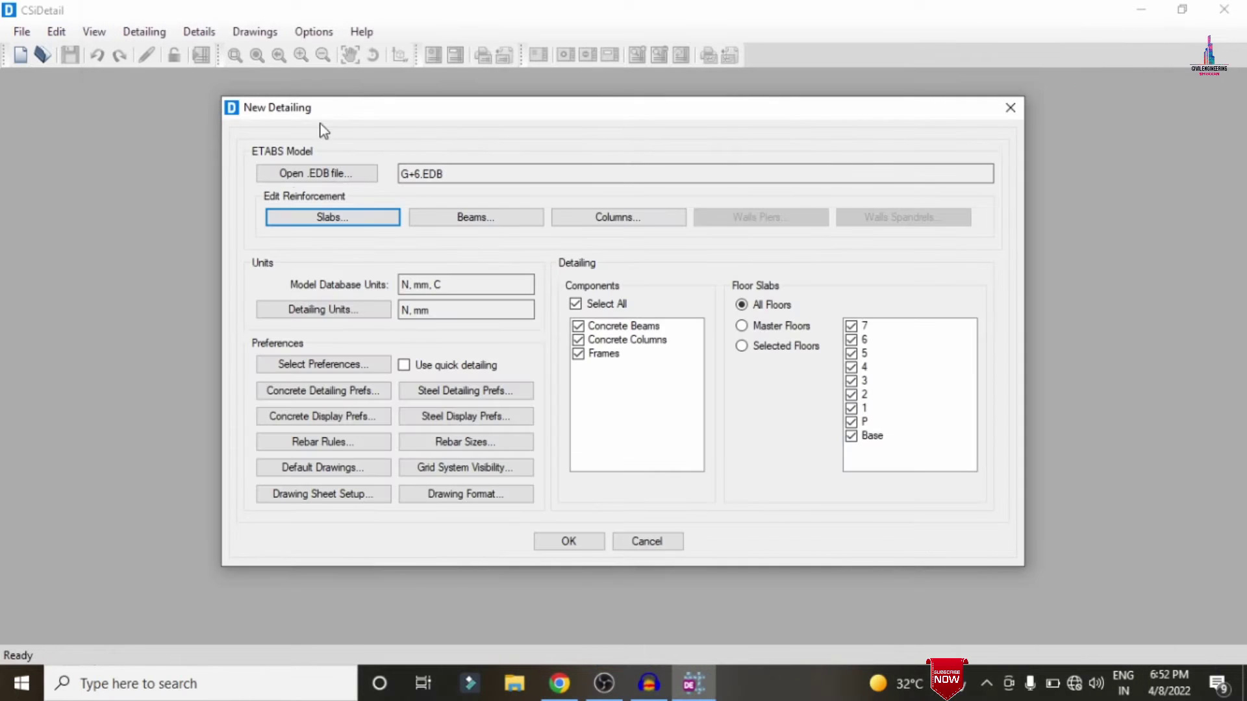
Configure the detailing units with force in Kilonewton, rebar spacing in Millimeter and rebar weight in Ton.
left_click(338, 311)
left_click(517, 374)
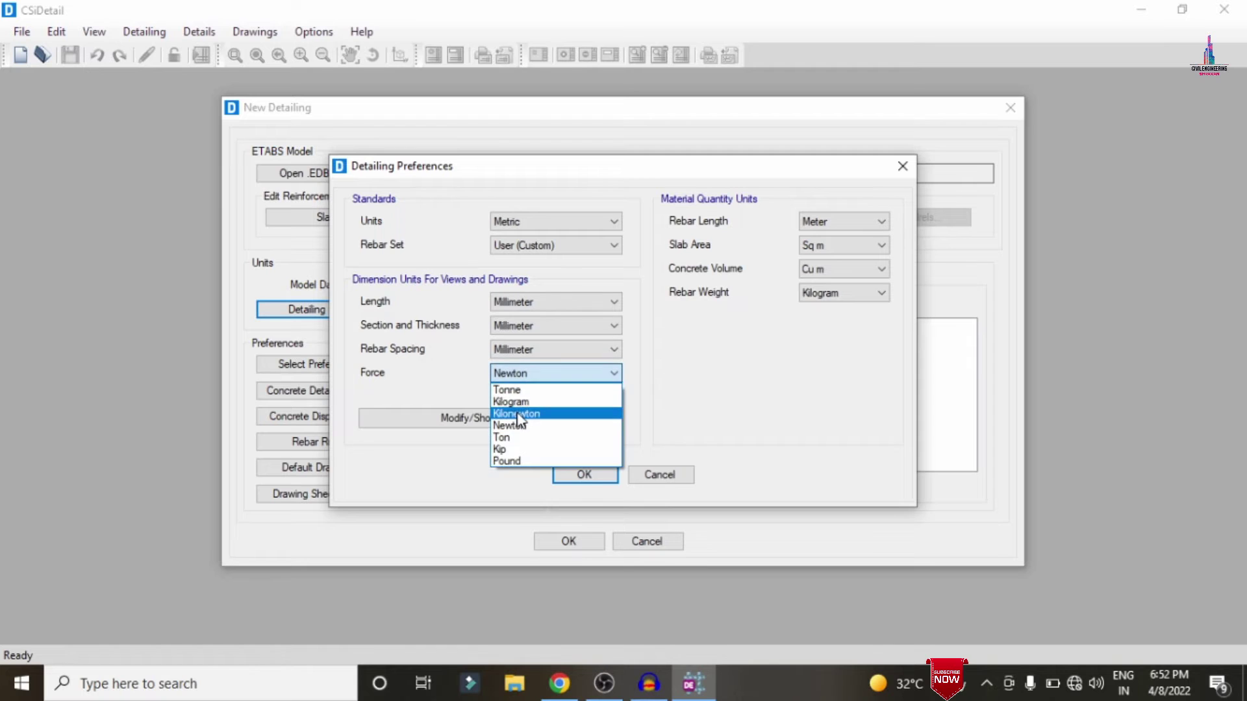
left_click(518, 411)
left_click(528, 351)
left_click(531, 355)
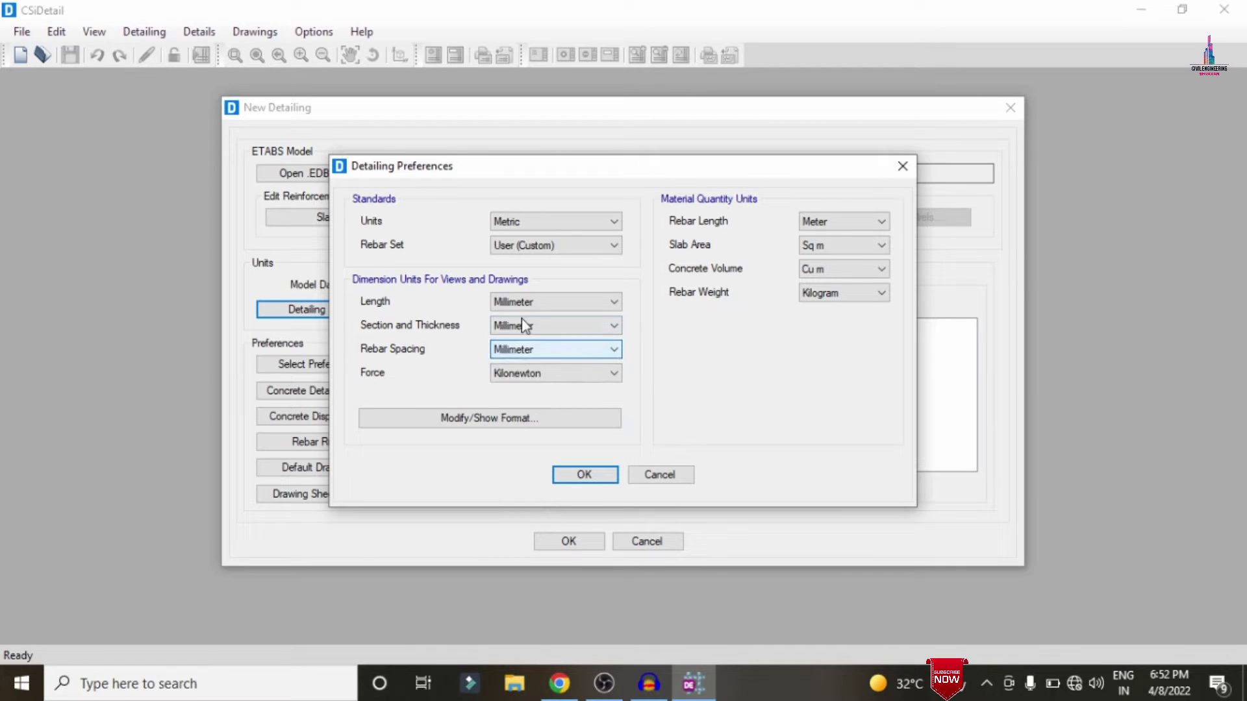
left_click(881, 295)
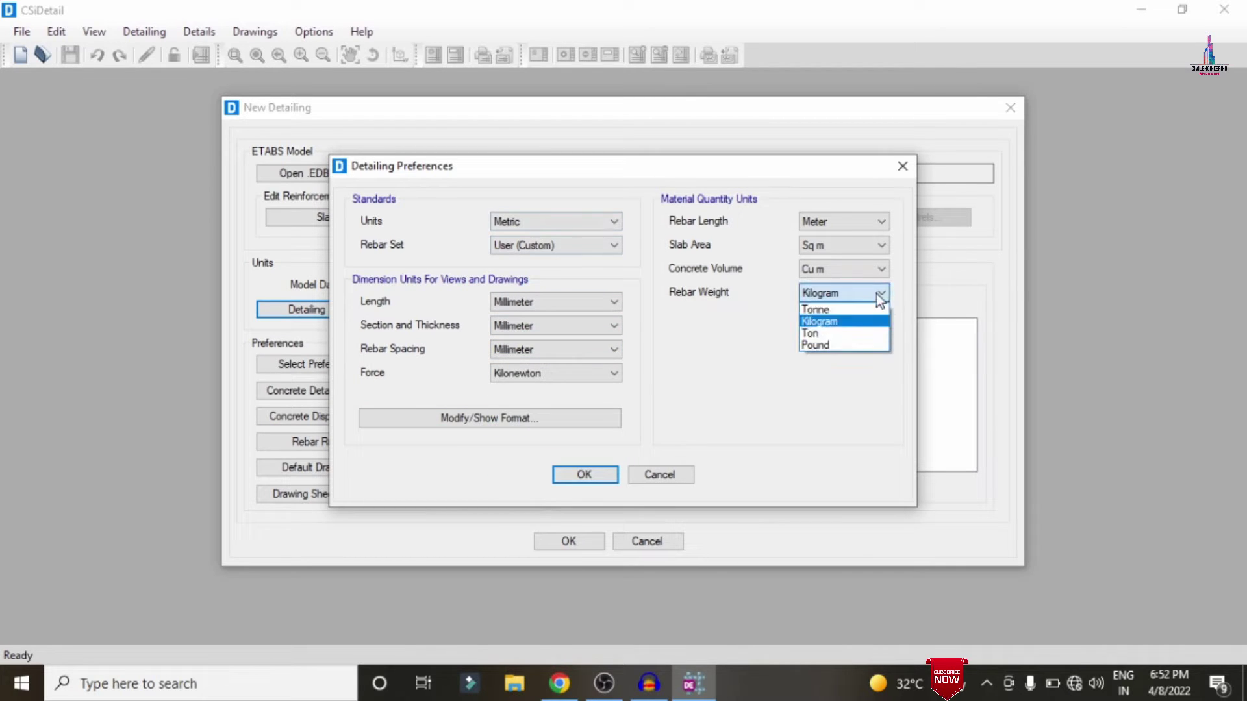
left_click(824, 333)
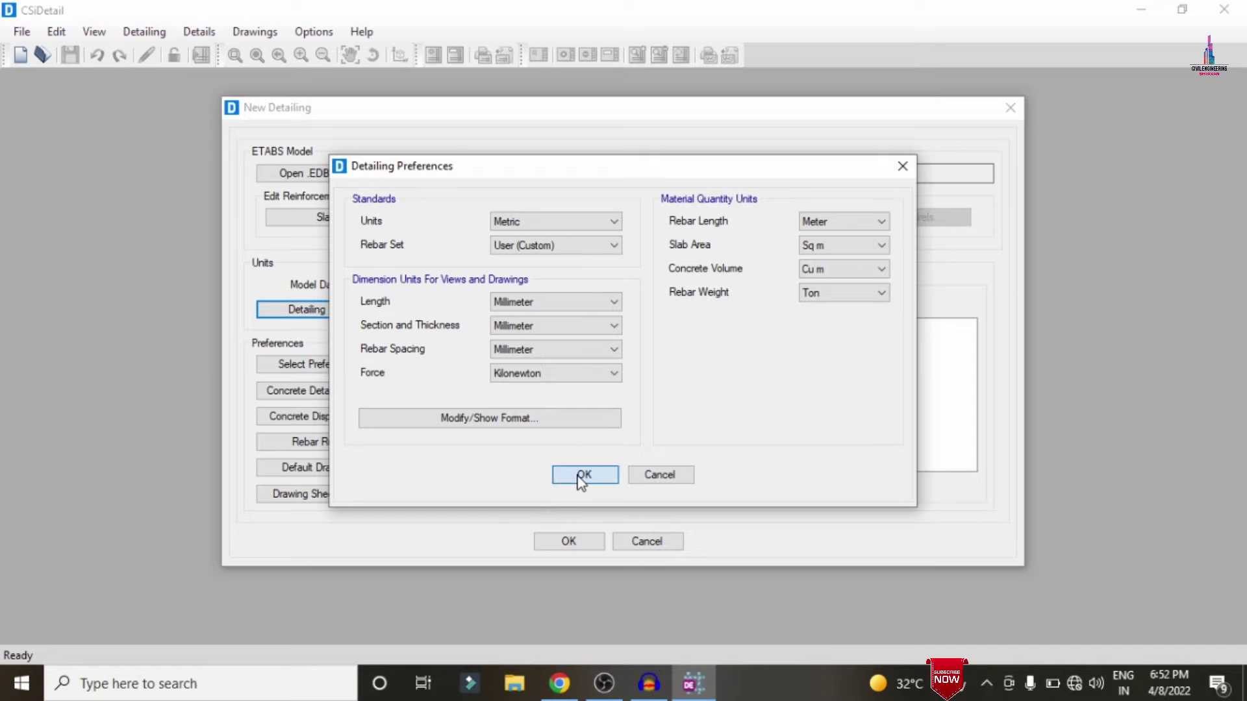
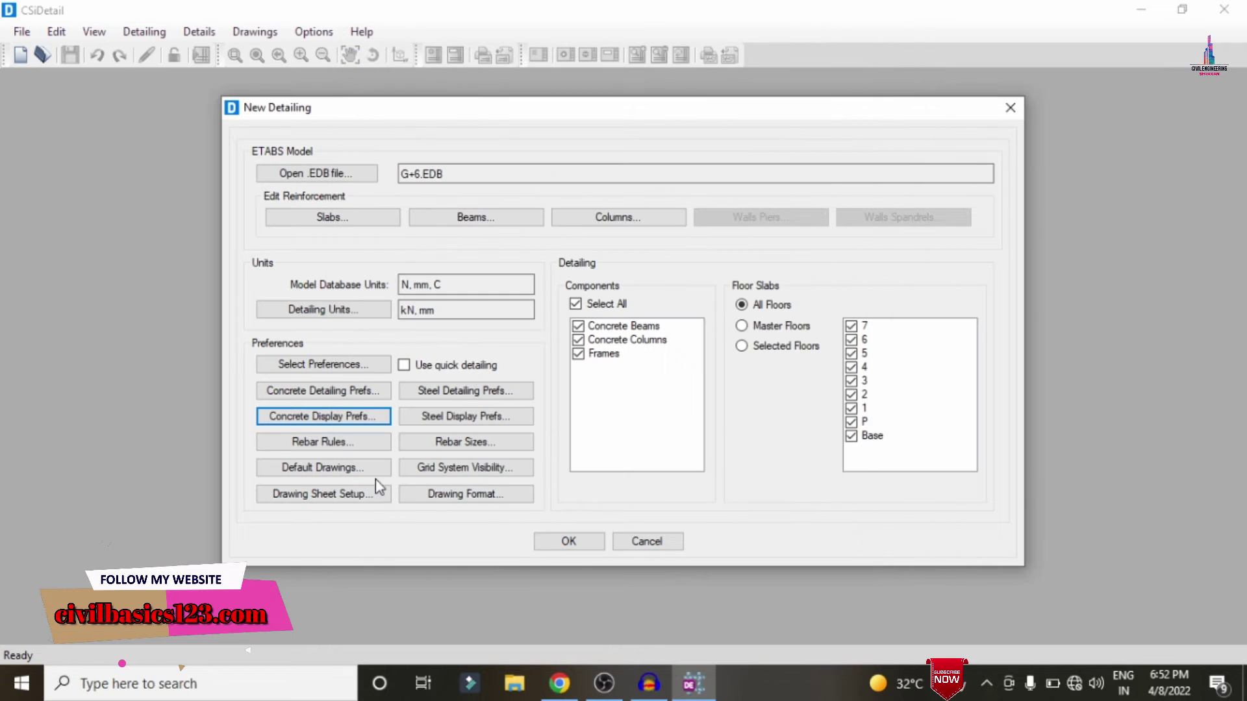
Set the minimum spacing of slab bars to 120 mm in the rebar selection rules.
left_click(336, 449)
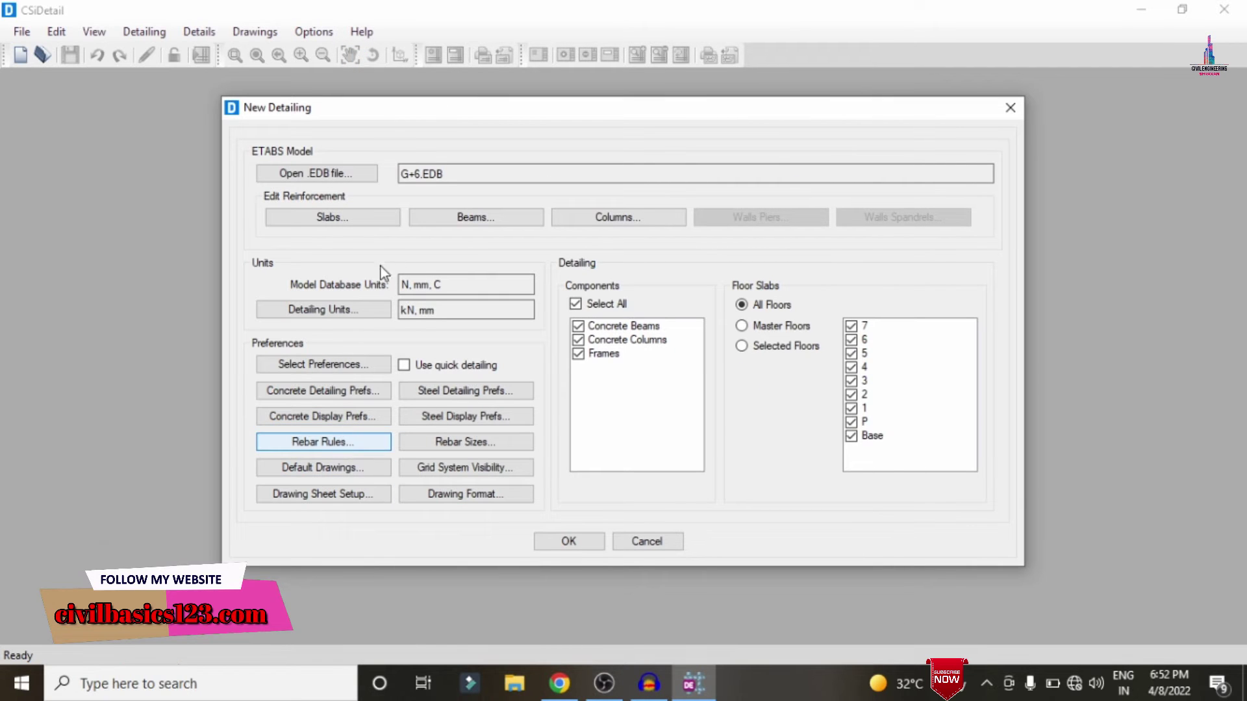
double_click(460, 235)
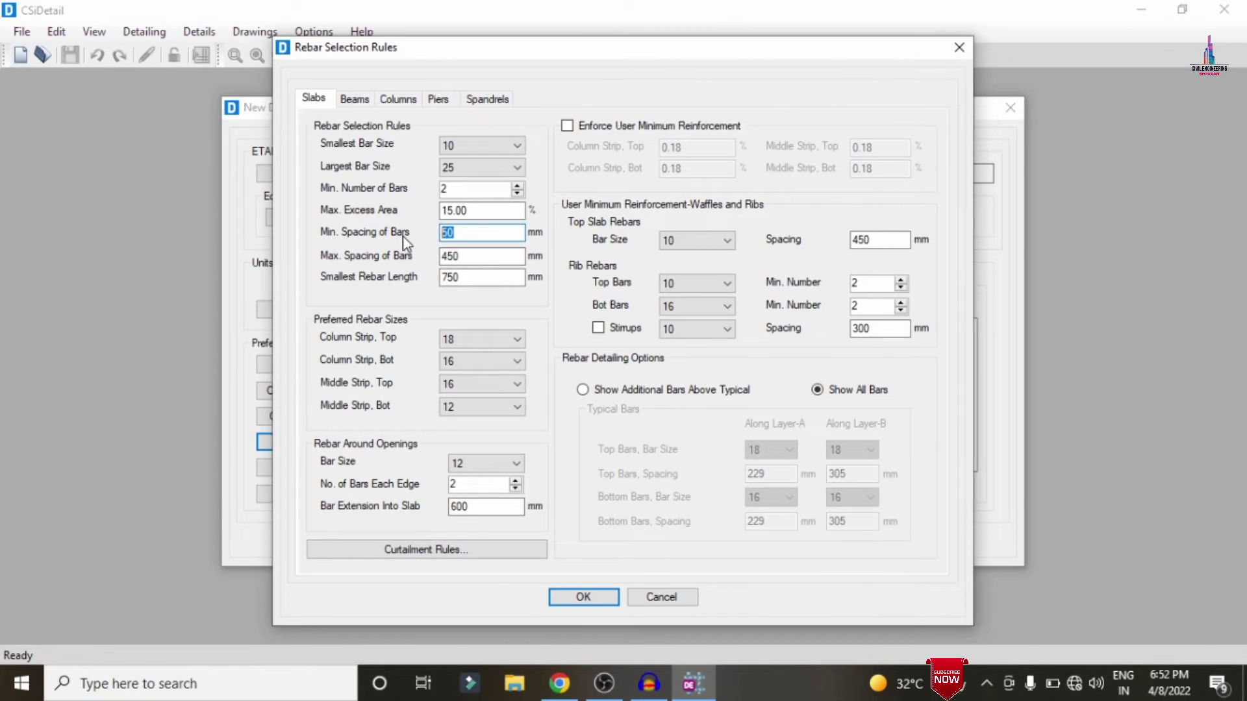
type("120")
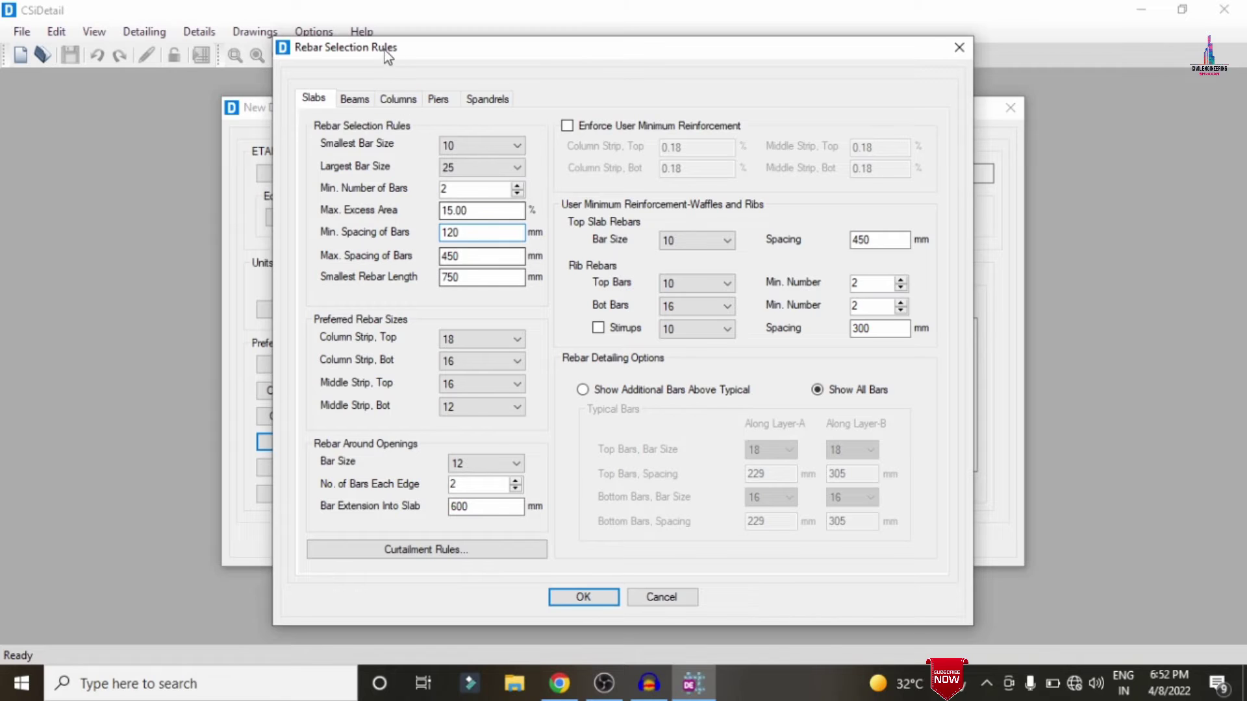
Set the minimum spacing of the beam stirrups to 120 mm in Zones A, B and C.
left_click(359, 102)
left_click(877, 349)
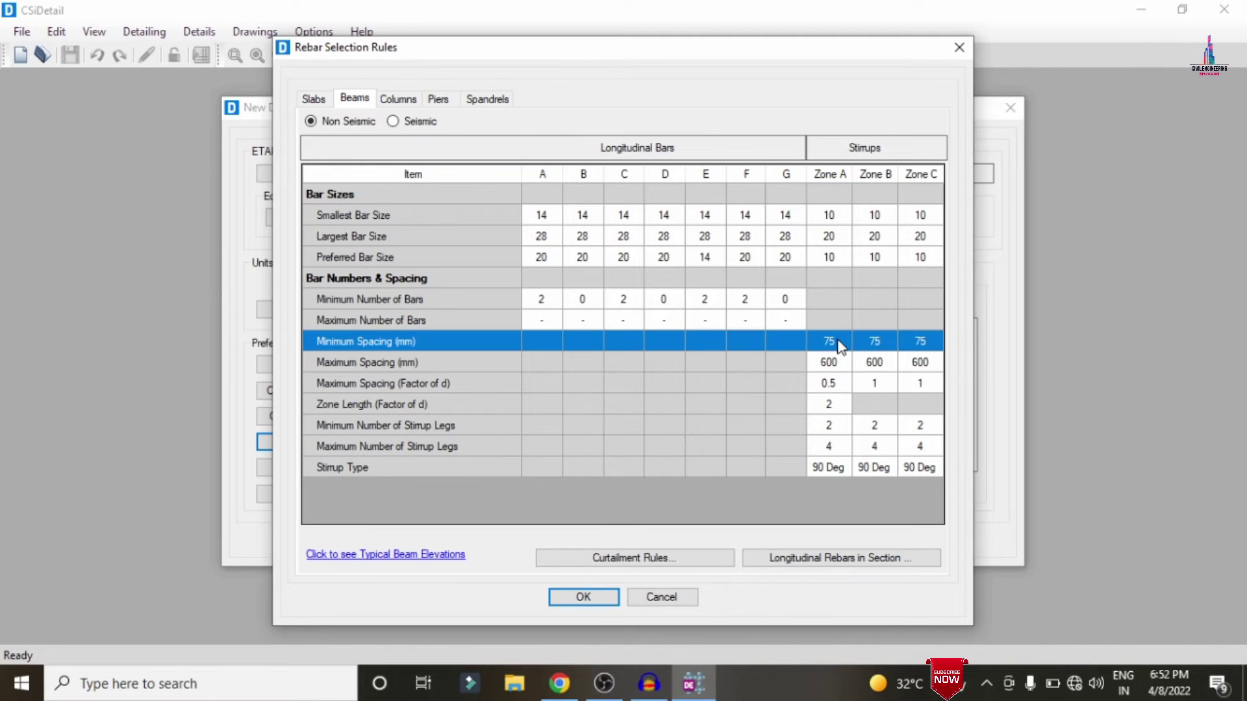
left_click(838, 341)
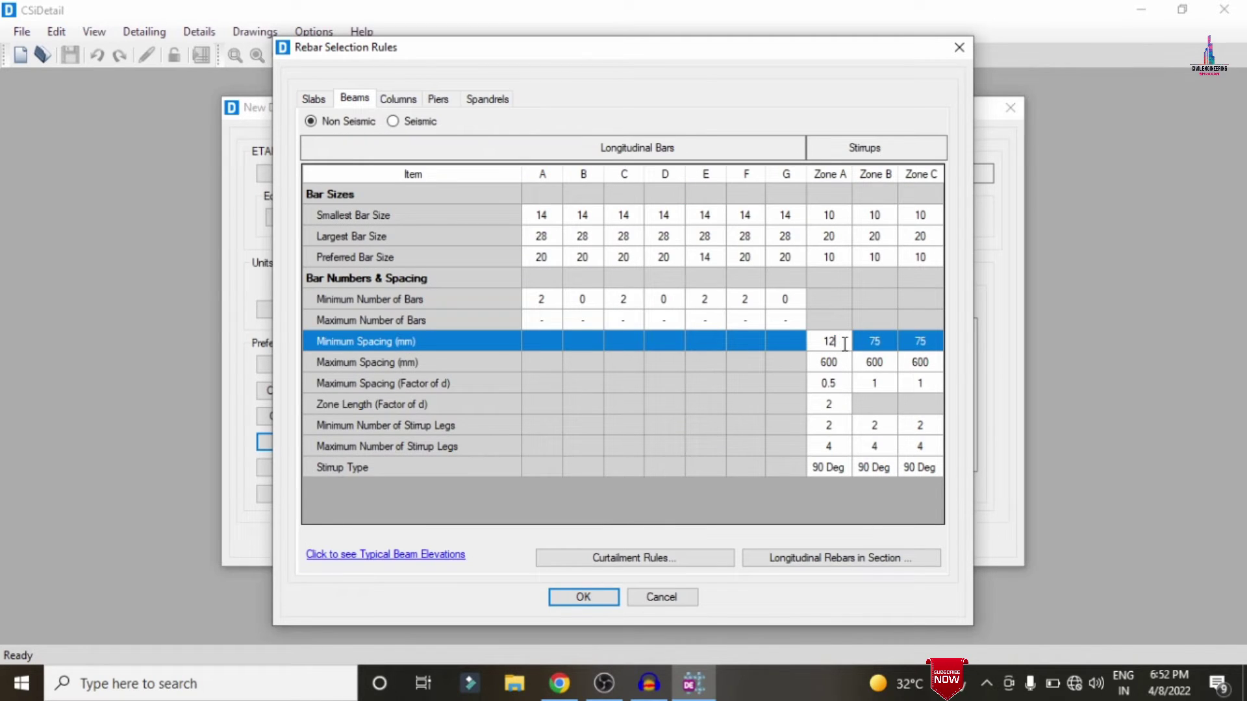
type("120")
left_click(878, 344)
left_click(880, 343)
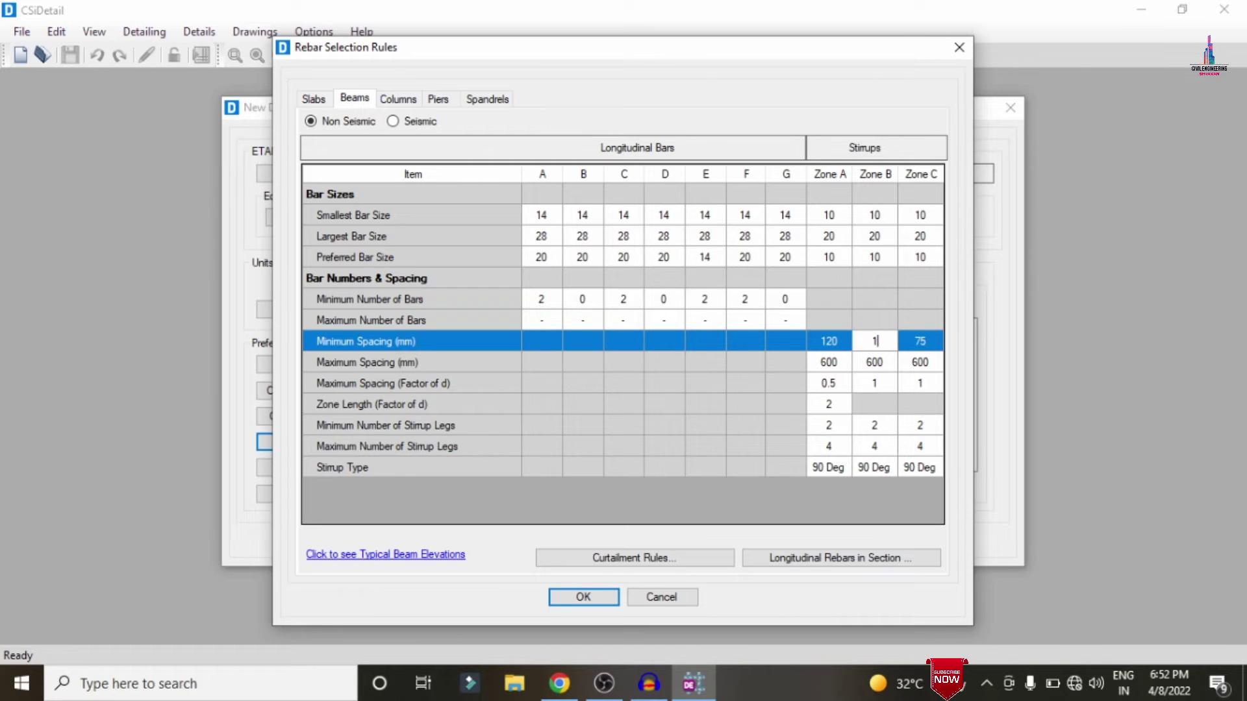
left_click(926, 346)
left_click(928, 345)
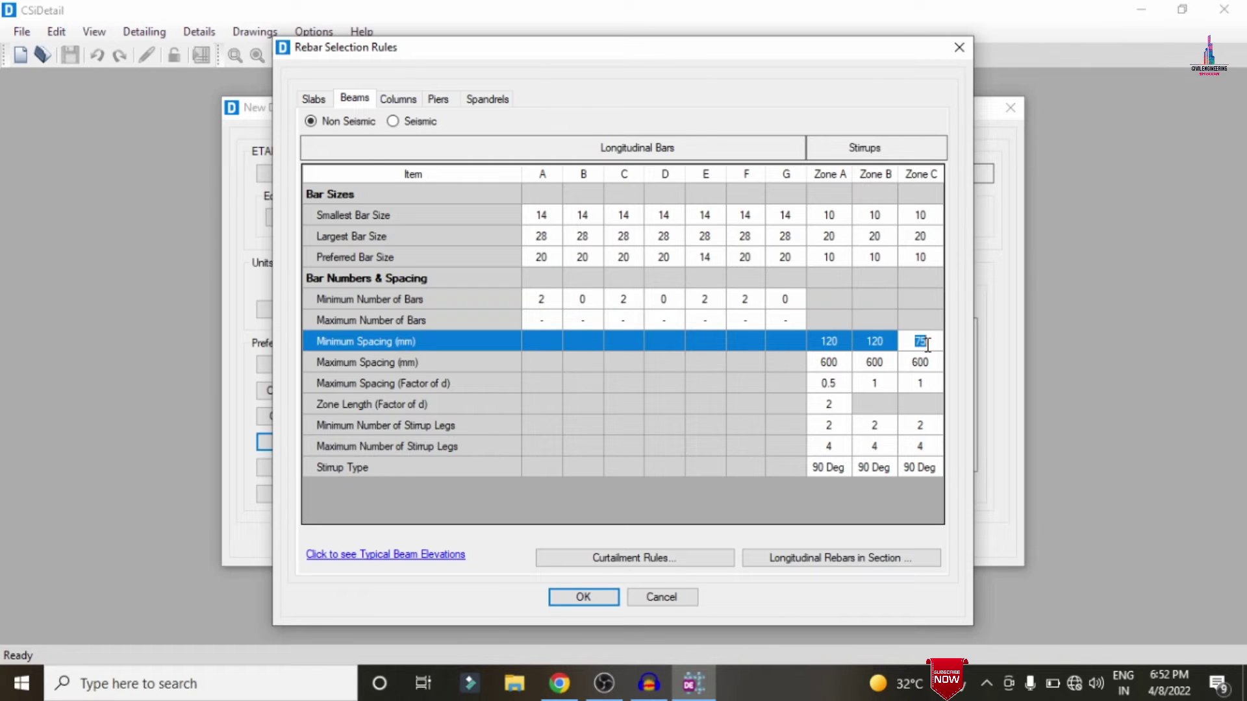
Set the maximum spacing of the beam stirrups to 450 mm across the stirrup zones.
left_click(844, 364)
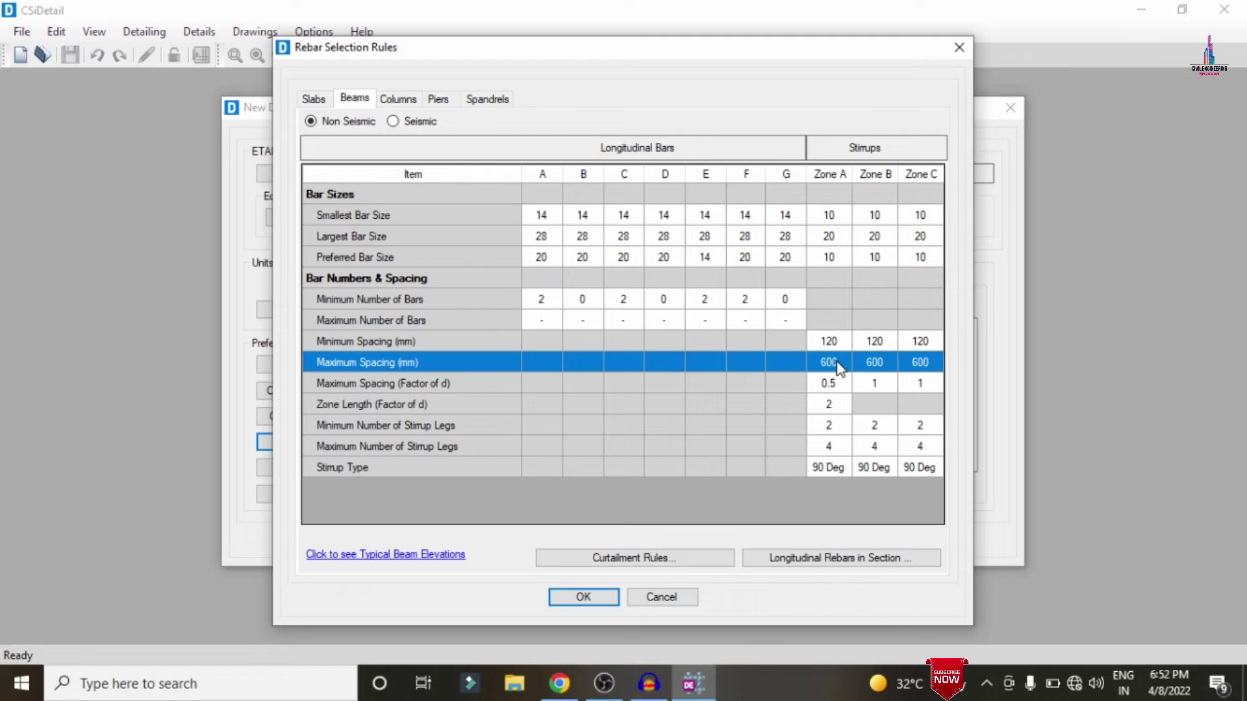
left_click(840, 362)
type("450")
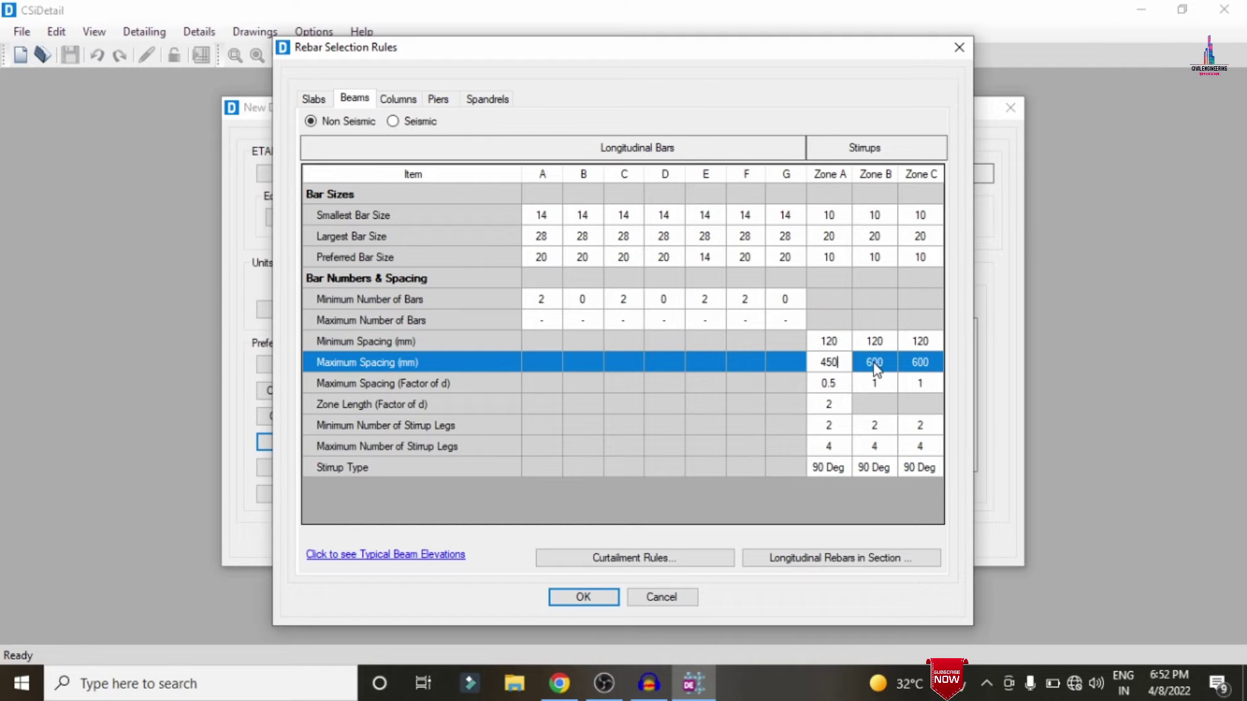
left_click(877, 361)
left_click(885, 363)
type("45")
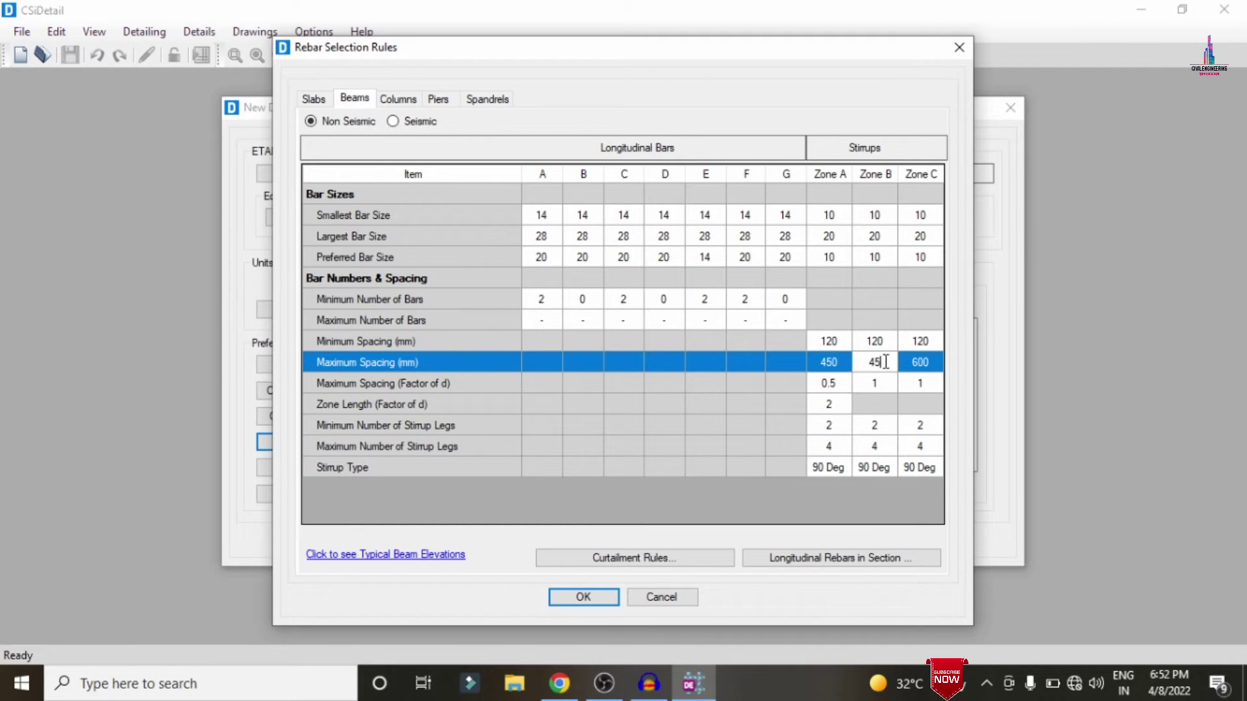
type("0")
left_click(919, 362)
left_click(927, 360)
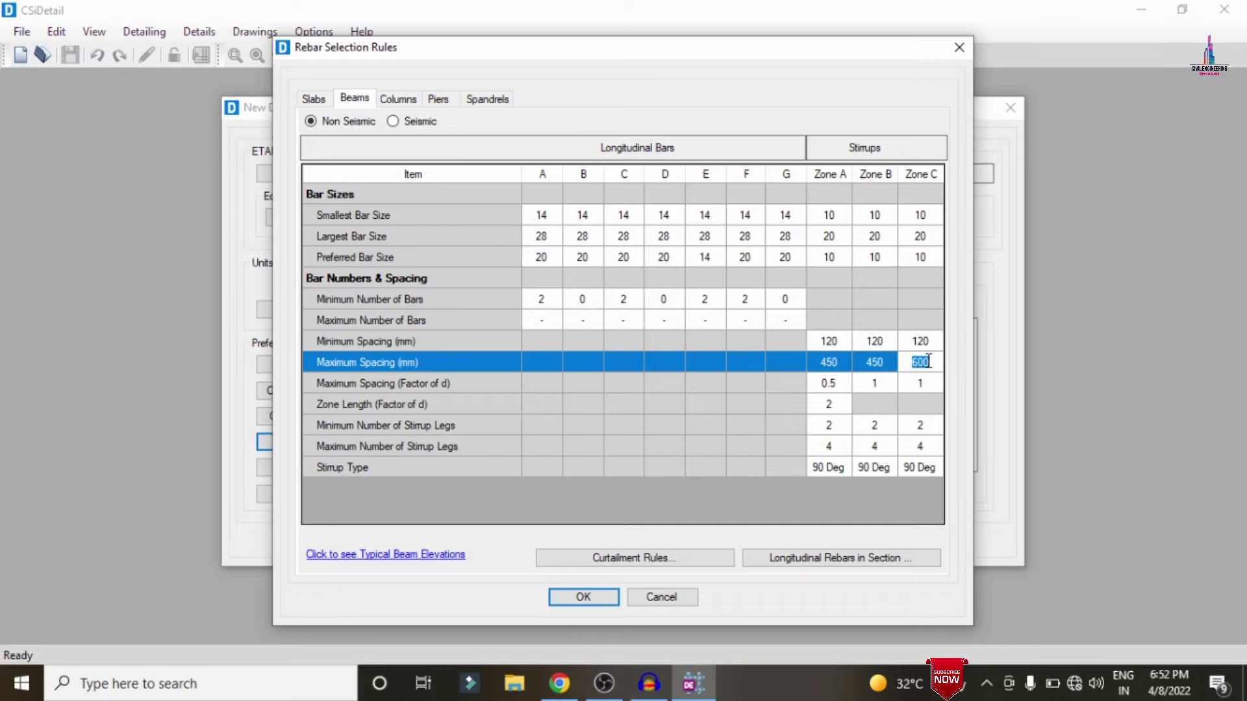
Set the column tie spacing to a minimum of 120 mm and a maximum of 450 mm, and accept the rebar rules.
left_click(402, 99)
left_click(826, 372)
left_click(825, 367)
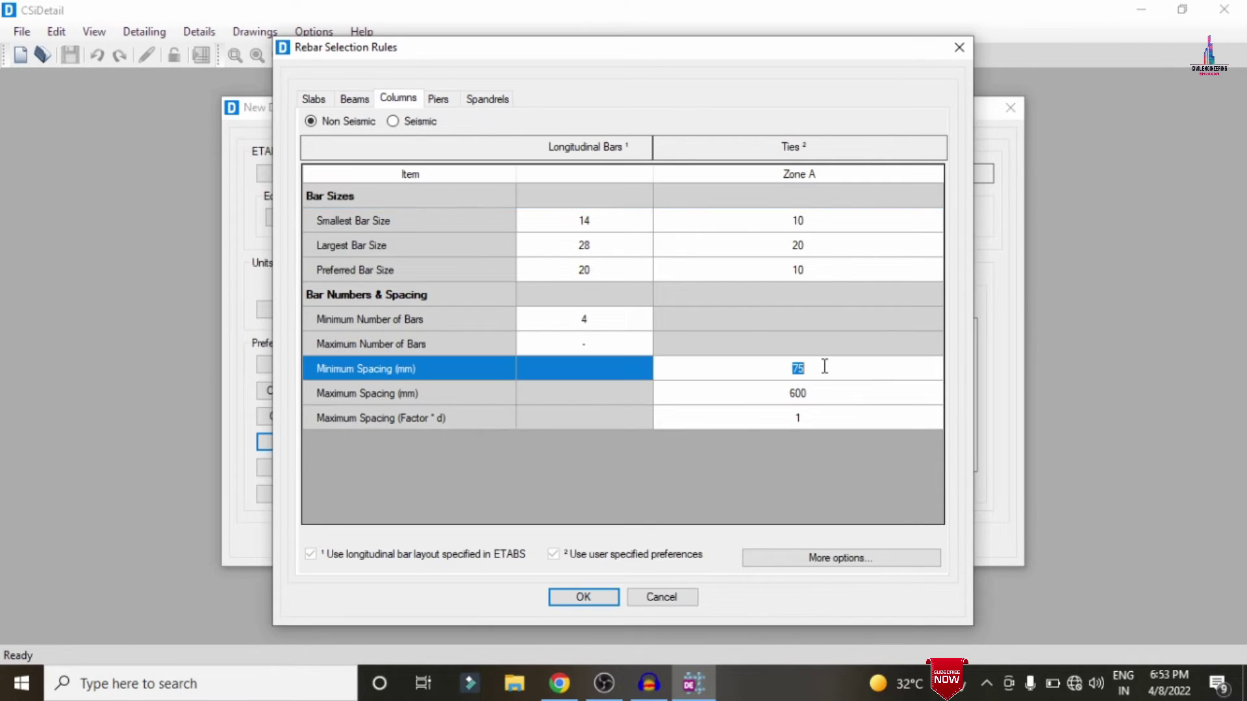
type("120")
left_click(820, 386)
left_click(811, 388)
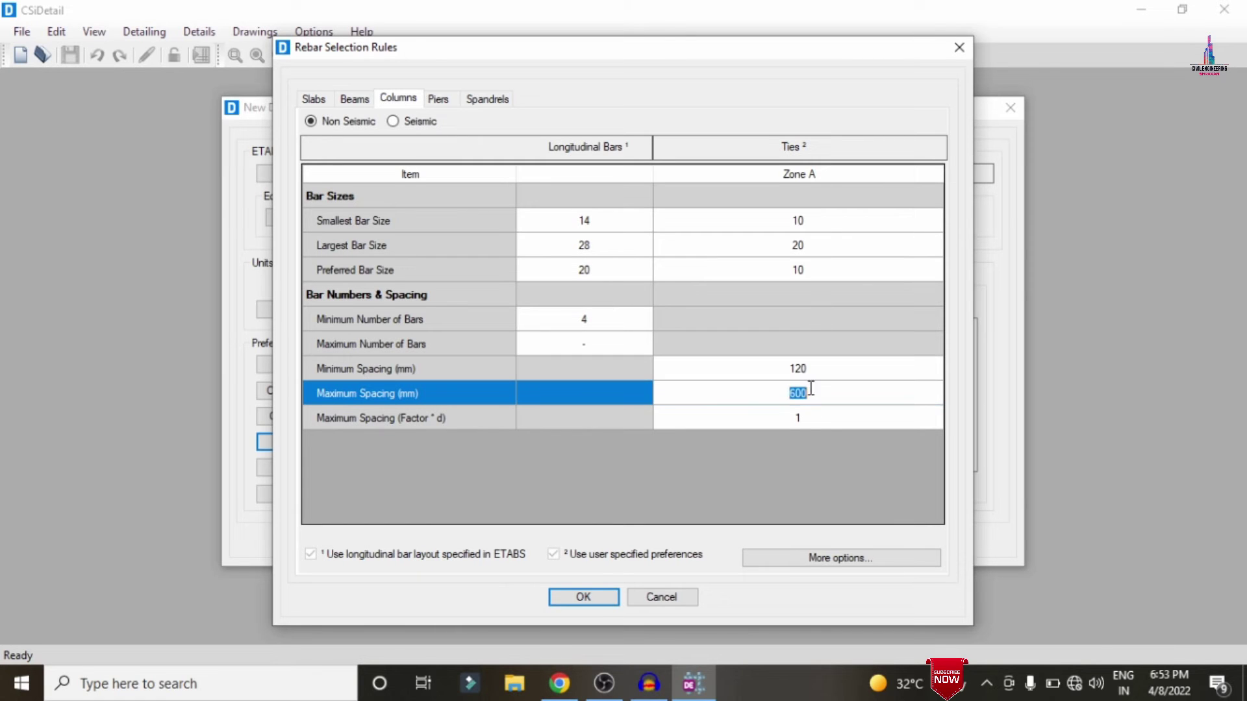
type("450")
left_click(601, 598)
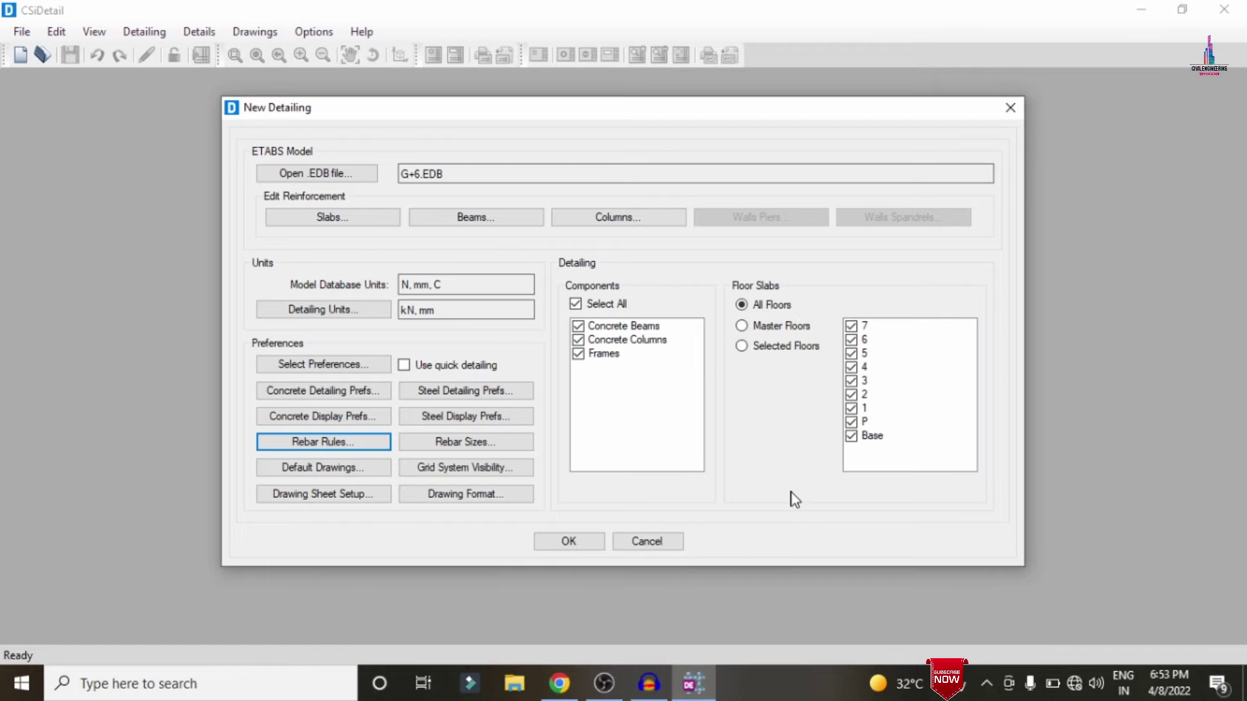
Generate the detailing for all selected components and all floors.
left_click(569, 542)
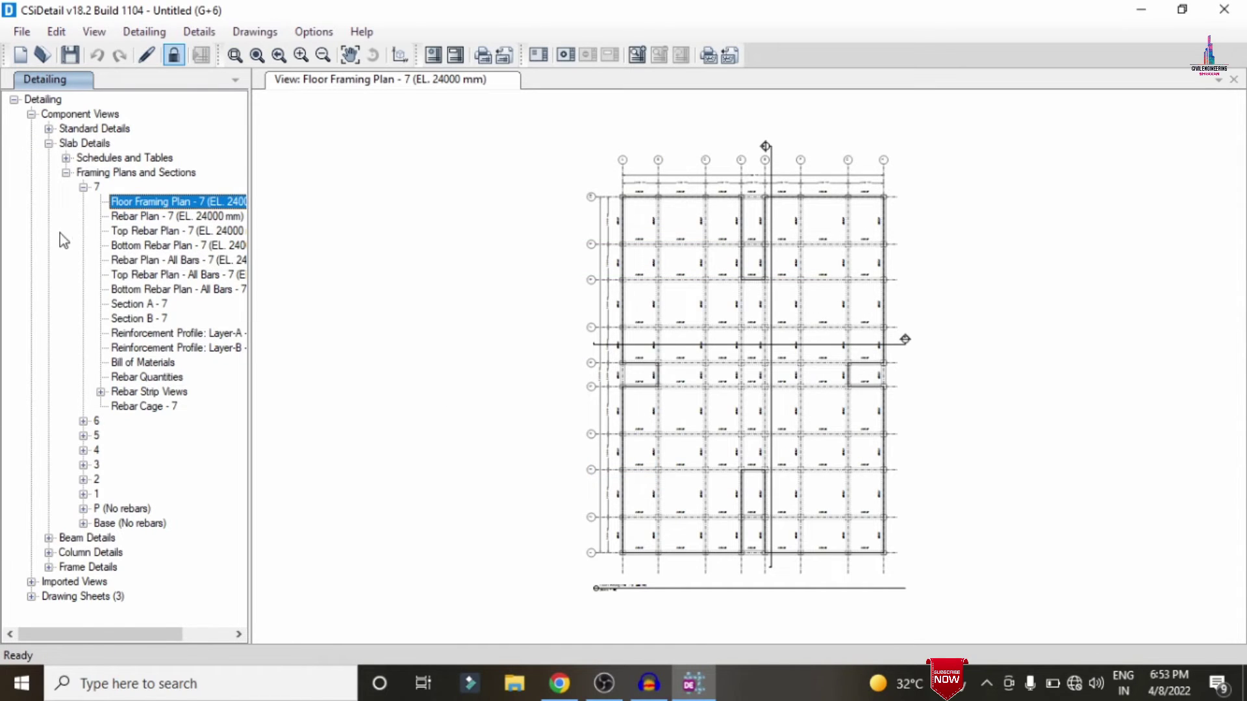
Review story 7's slab rebar plans (combined, top, bottom and all bars) and inspect its 3D rebar cage.
left_click(134, 216)
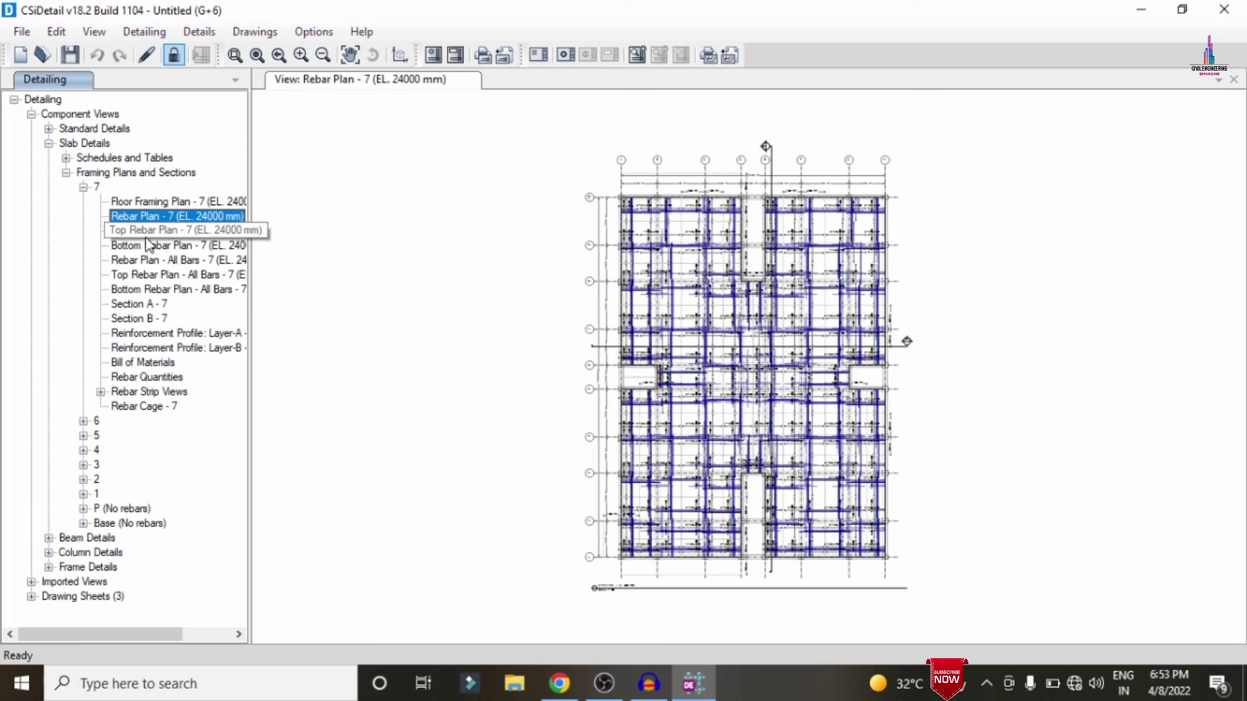
double_click(144, 231)
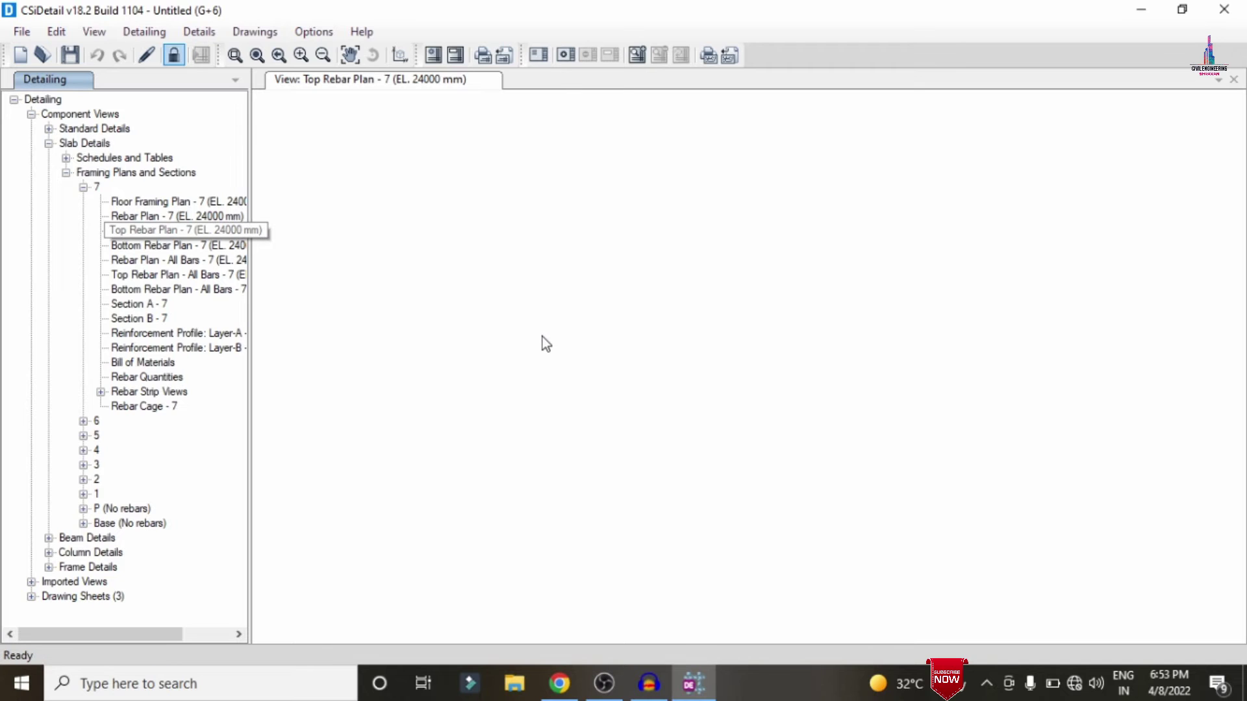
double_click(154, 246)
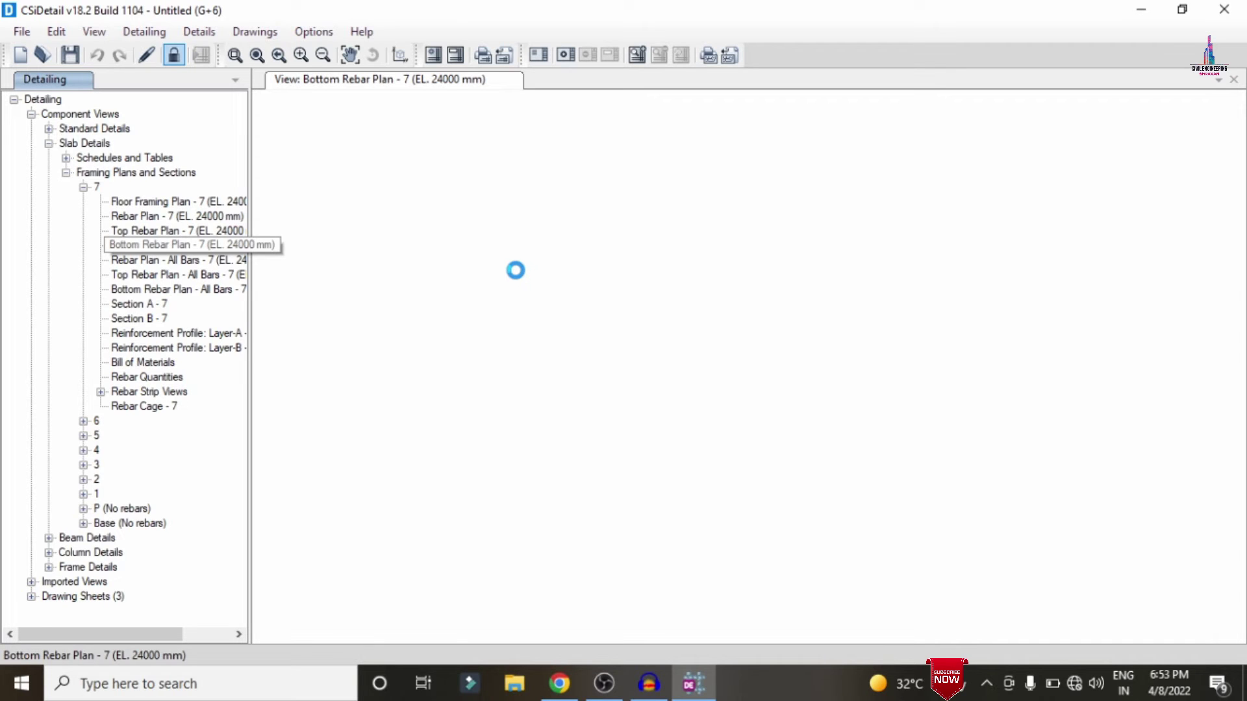
double_click(176, 261)
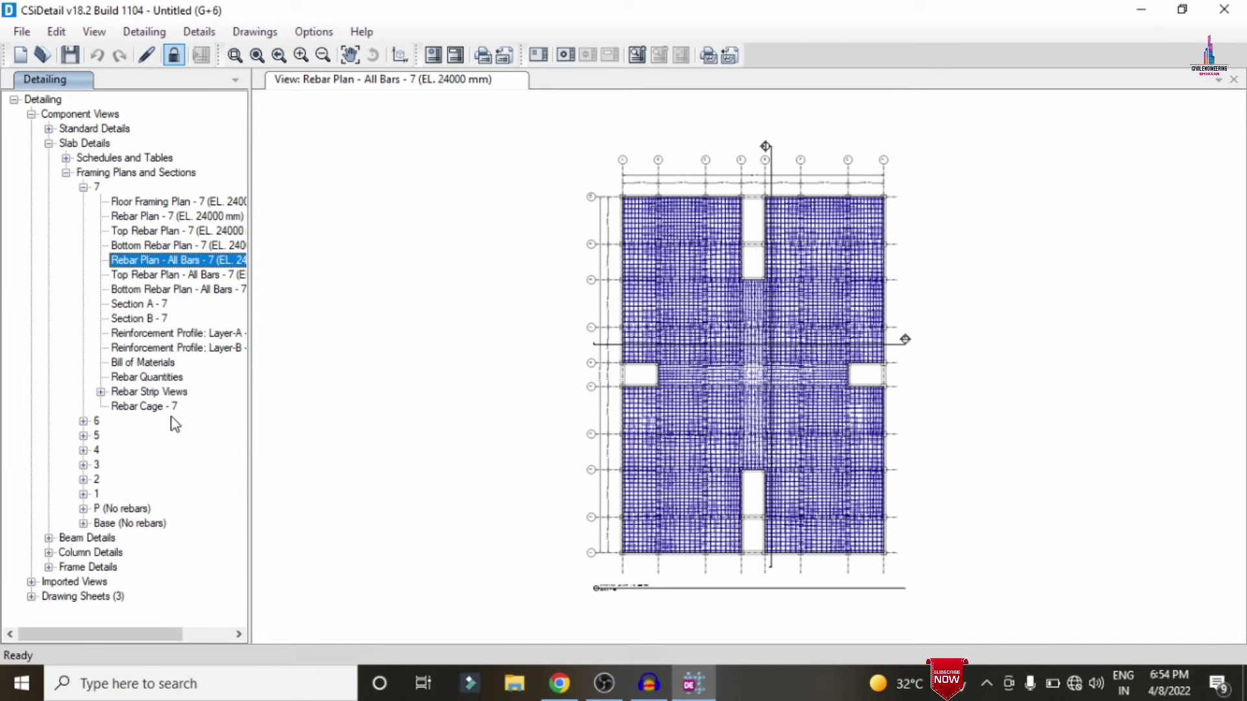
left_click(170, 408)
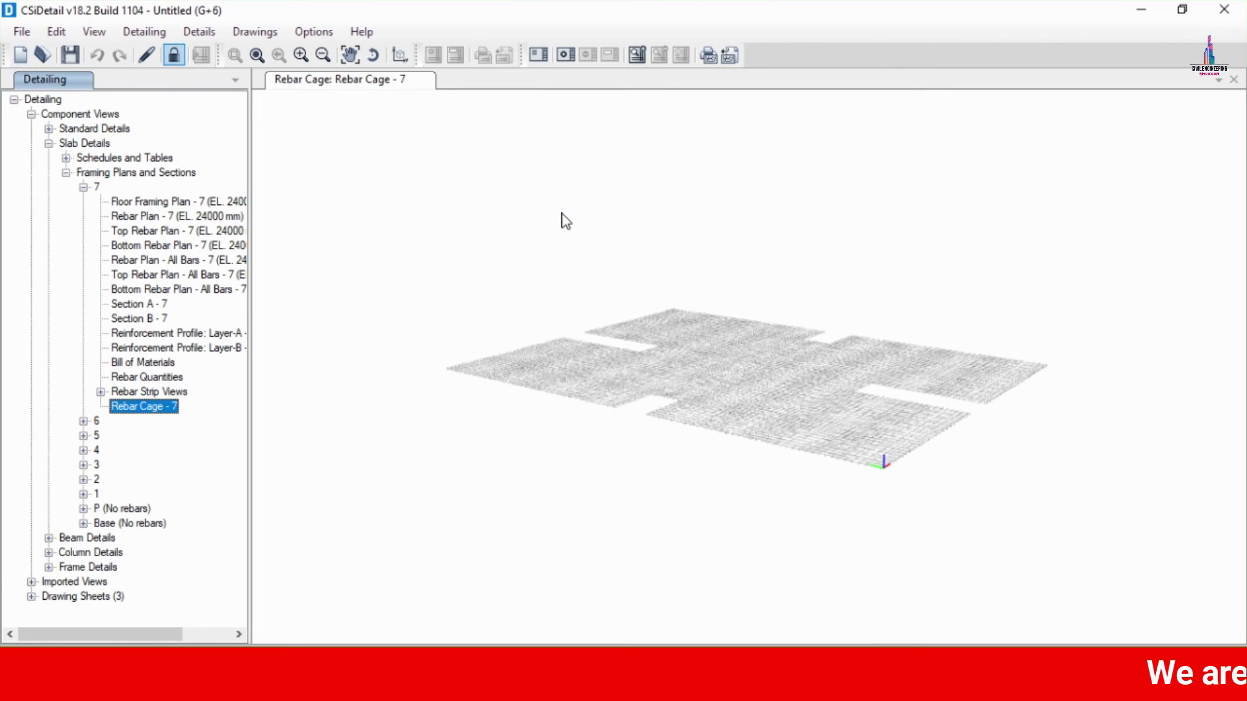
left_click_drag(980, 325, 928, 401)
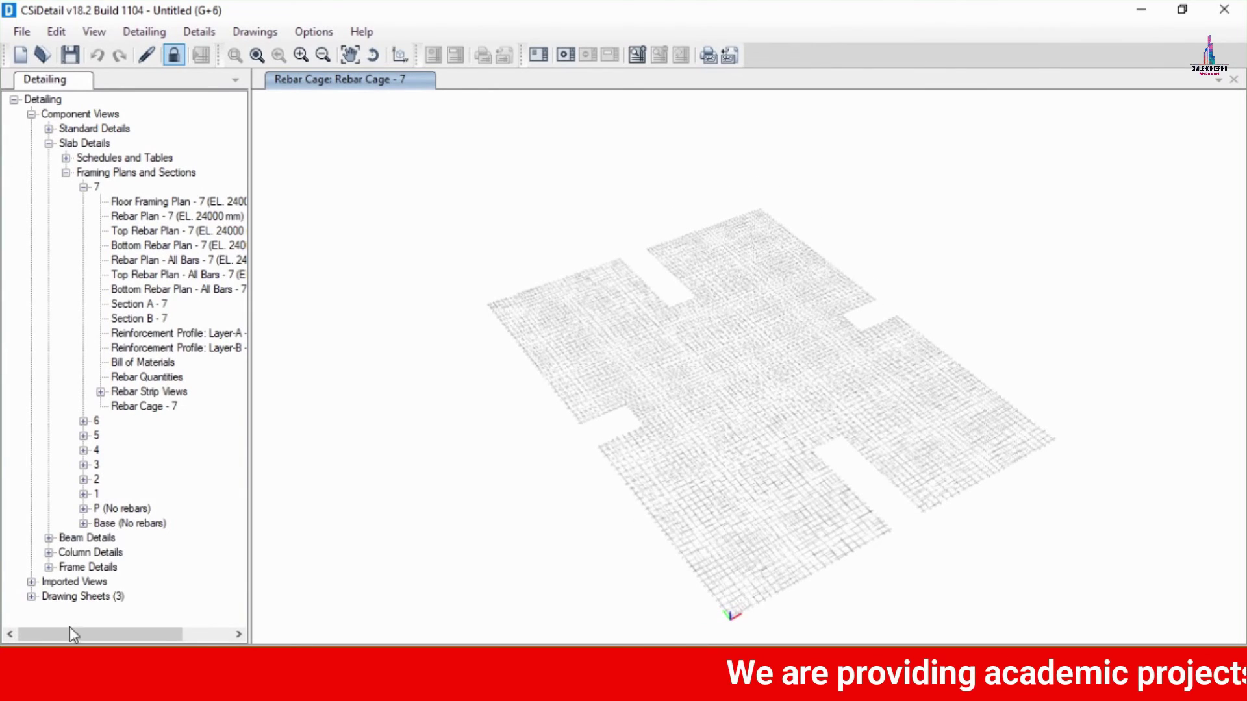
Examine the reinforcement in cross-sections A to D of concrete beam 8B1 on story 7.
left_click(49, 539)
left_click(65, 553)
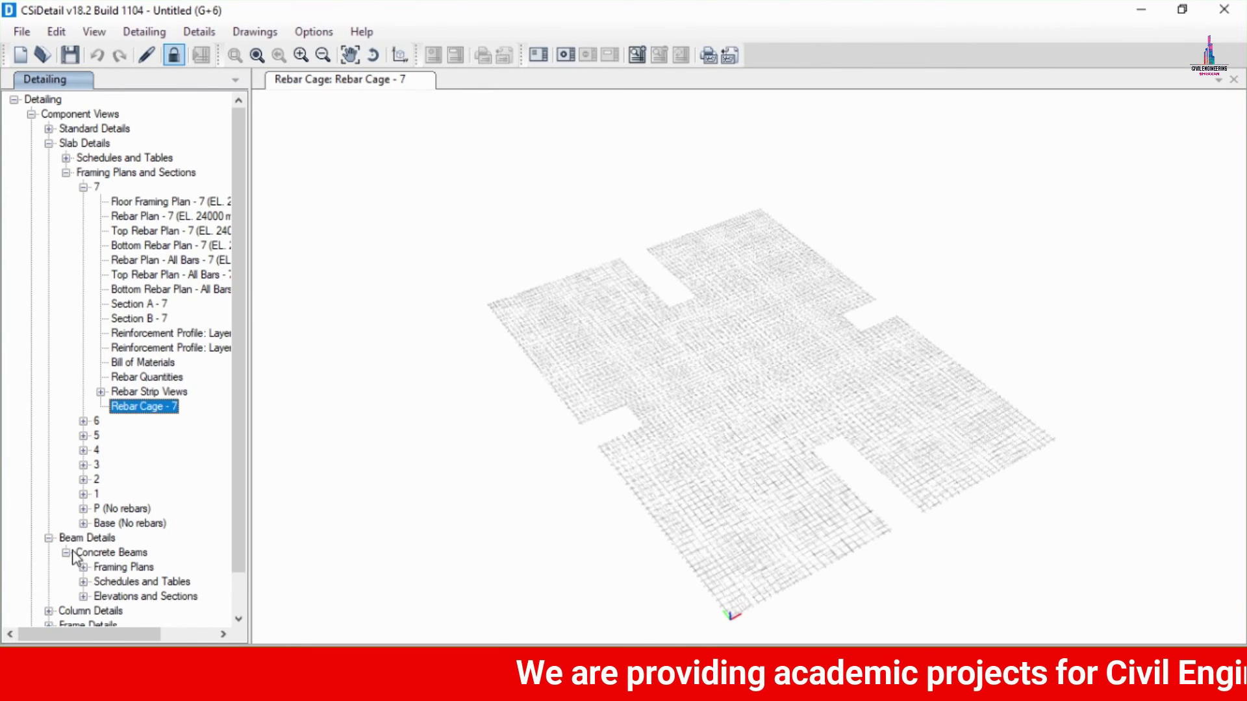
left_click(84, 597)
left_click(100, 510)
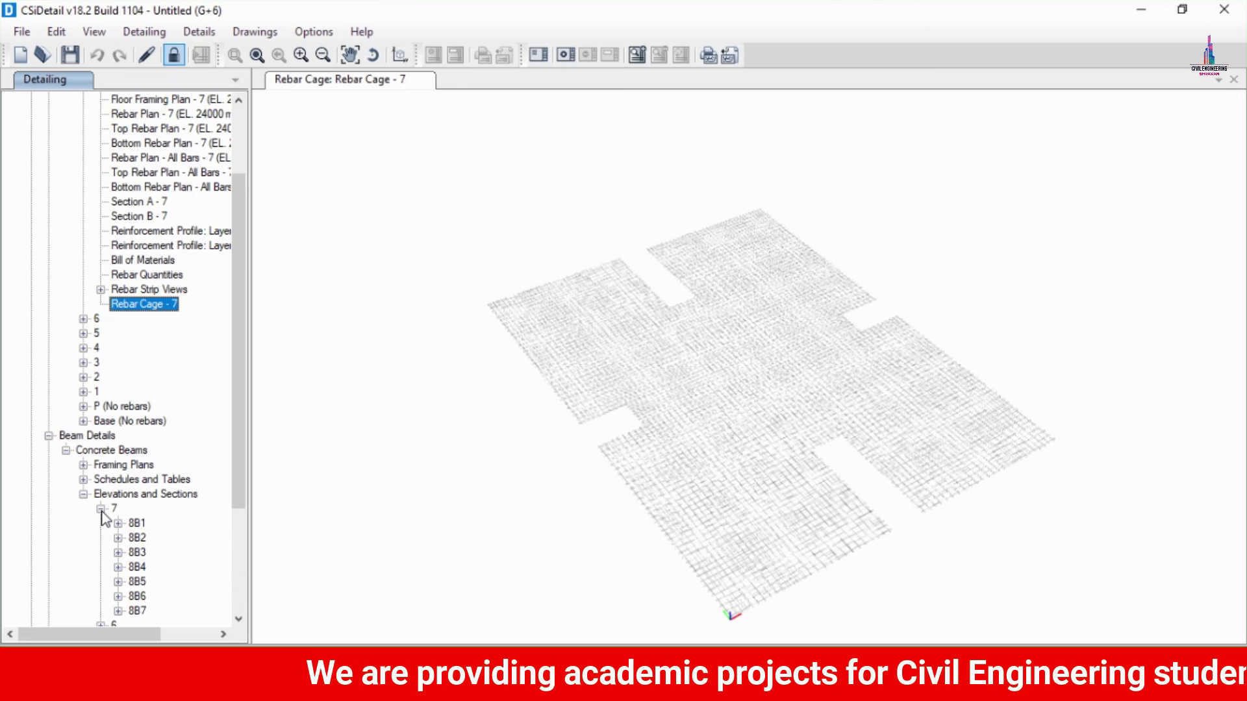
left_click(118, 523)
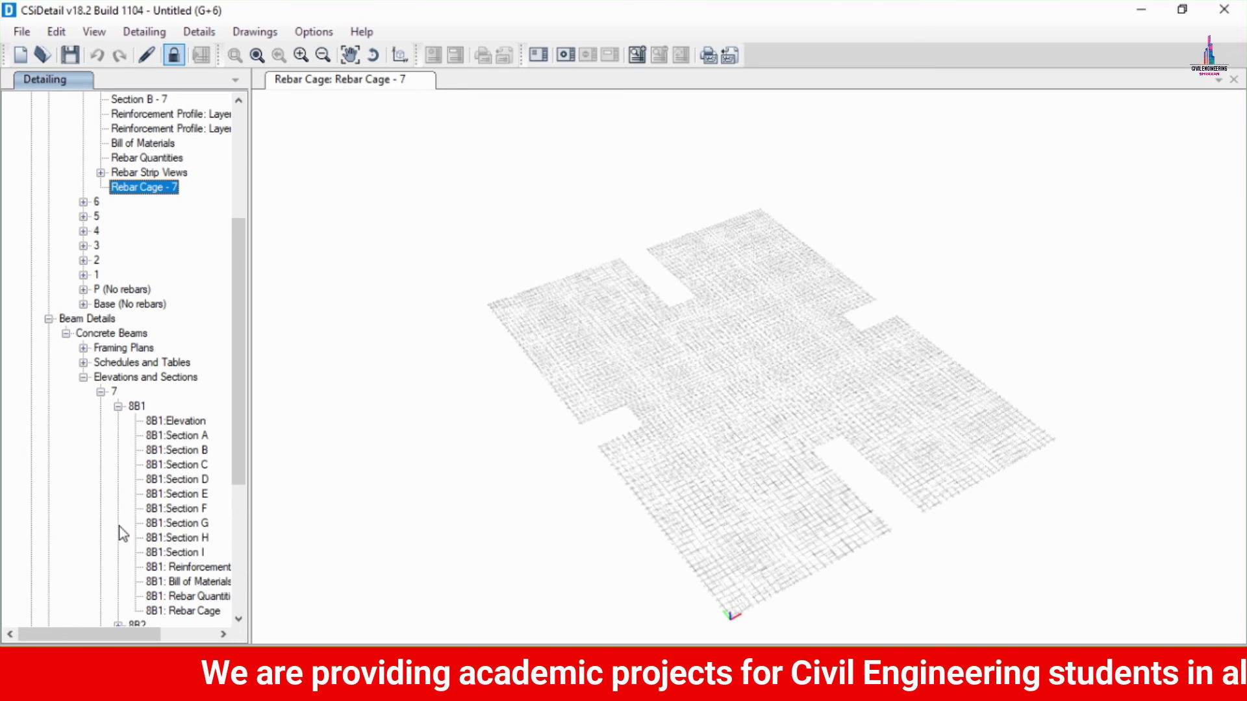
left_click(195, 436)
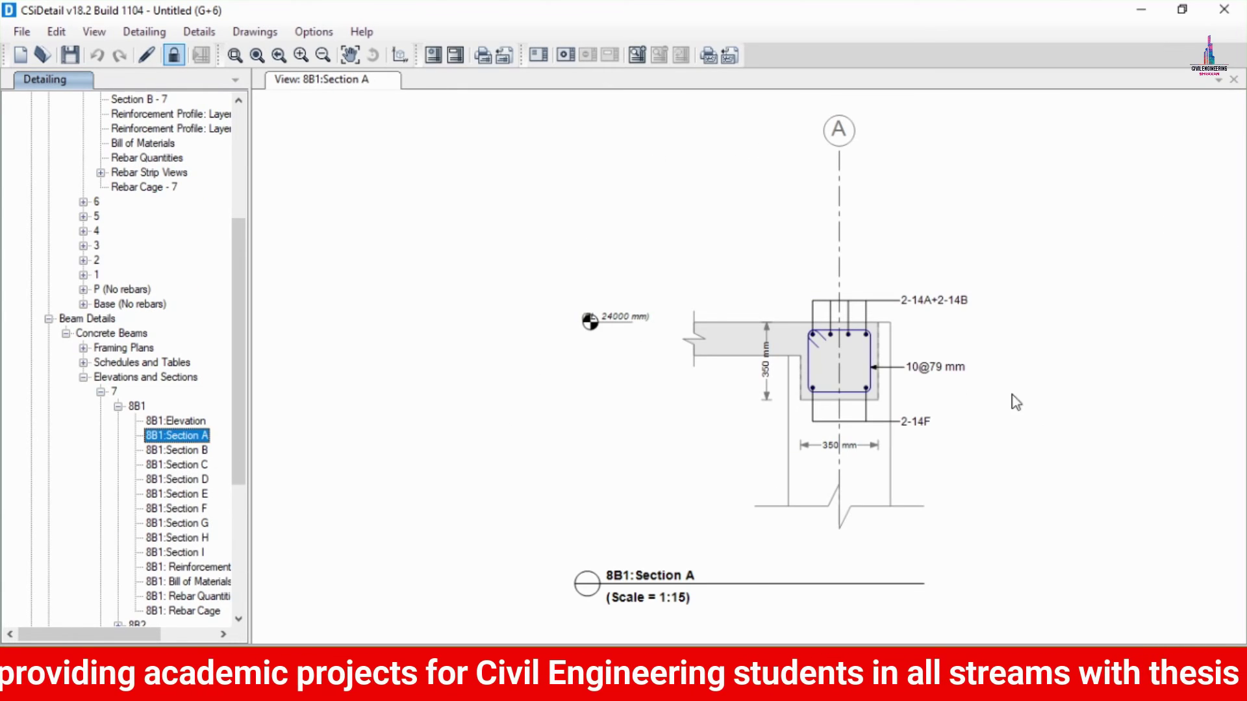
left_click(192, 451)
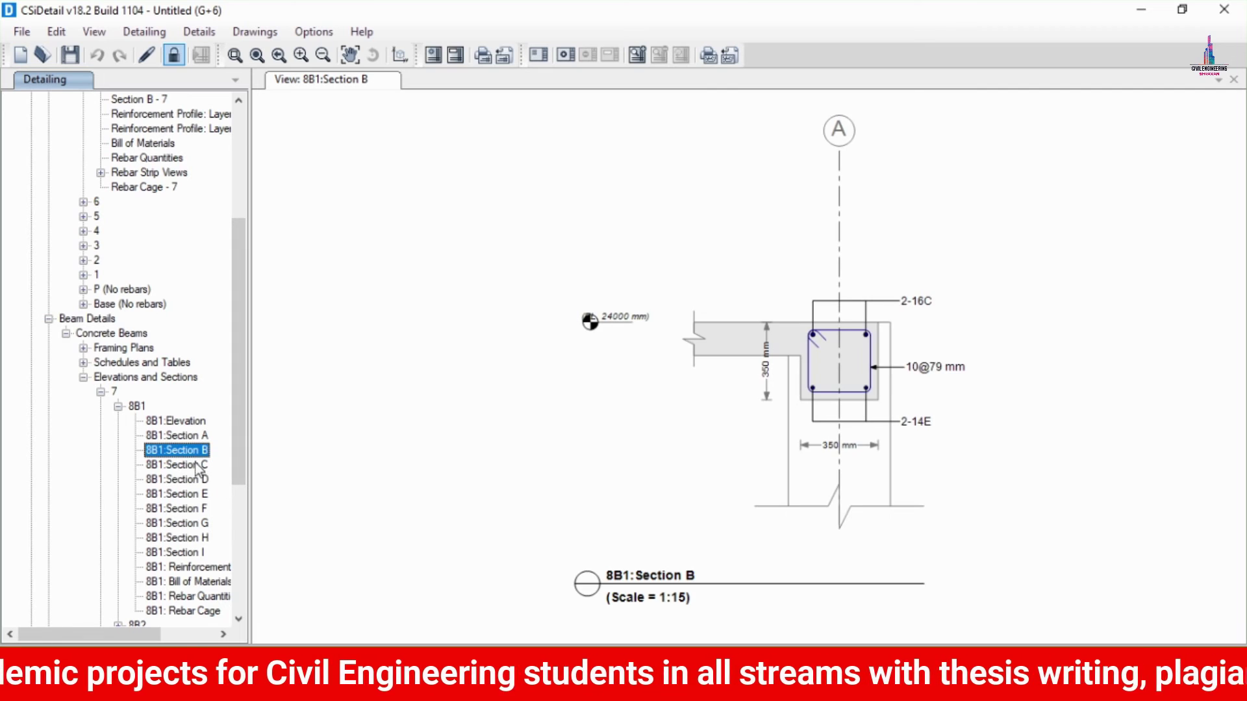
left_click(198, 465)
left_click(200, 480)
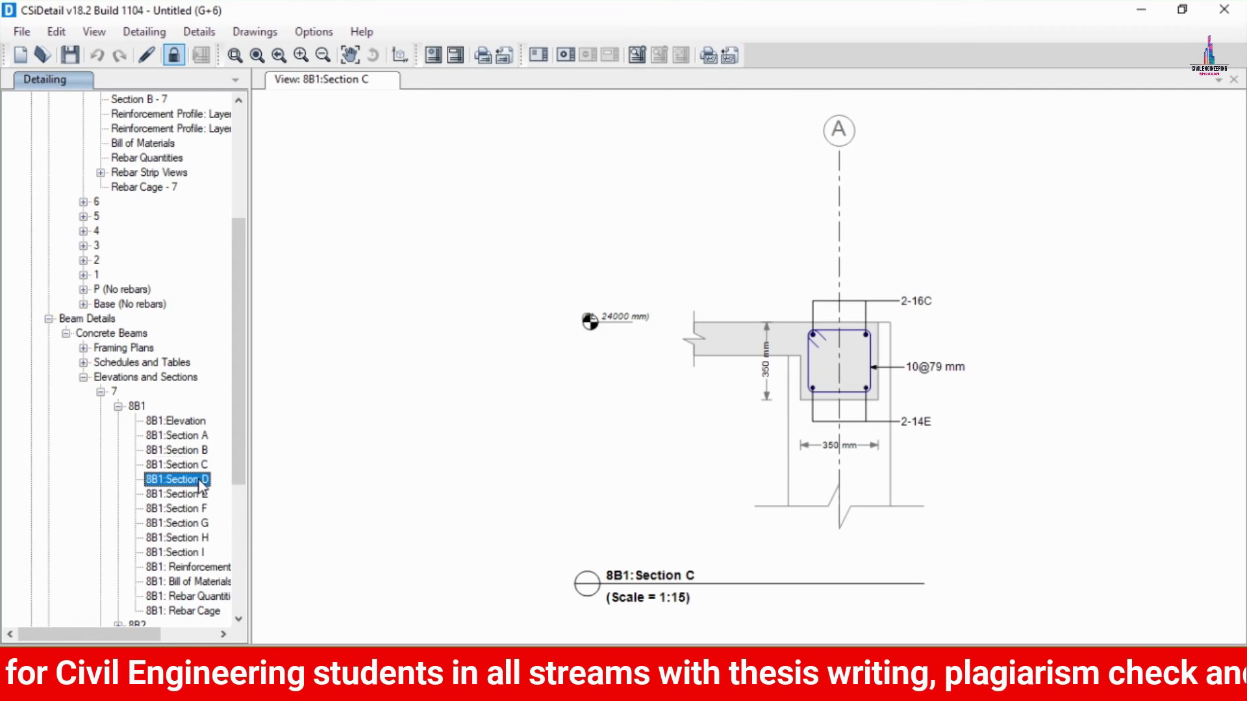
Examine cross-sections E and F of concrete beam 8B1 on story 7 and inspect the beam's 3D rebar cage up close.
left_click(201, 495)
left_click(203, 509)
scroll(211, 569, "down", 3)
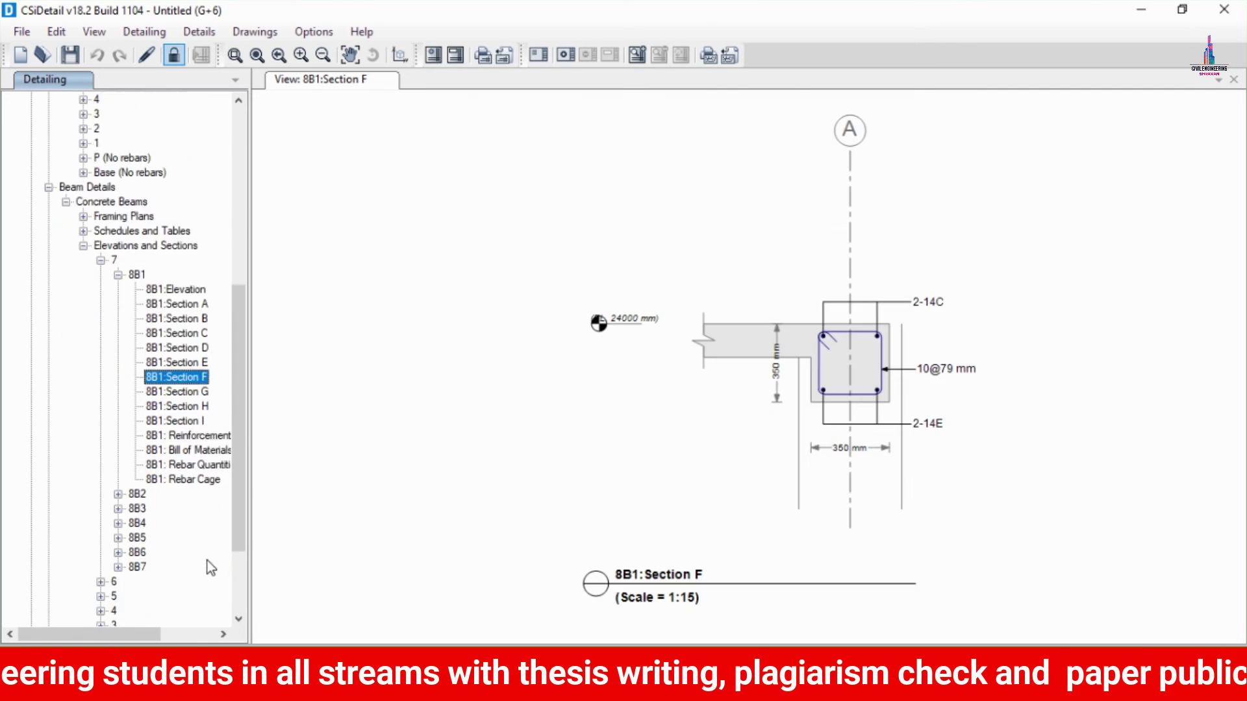
left_click(192, 480)
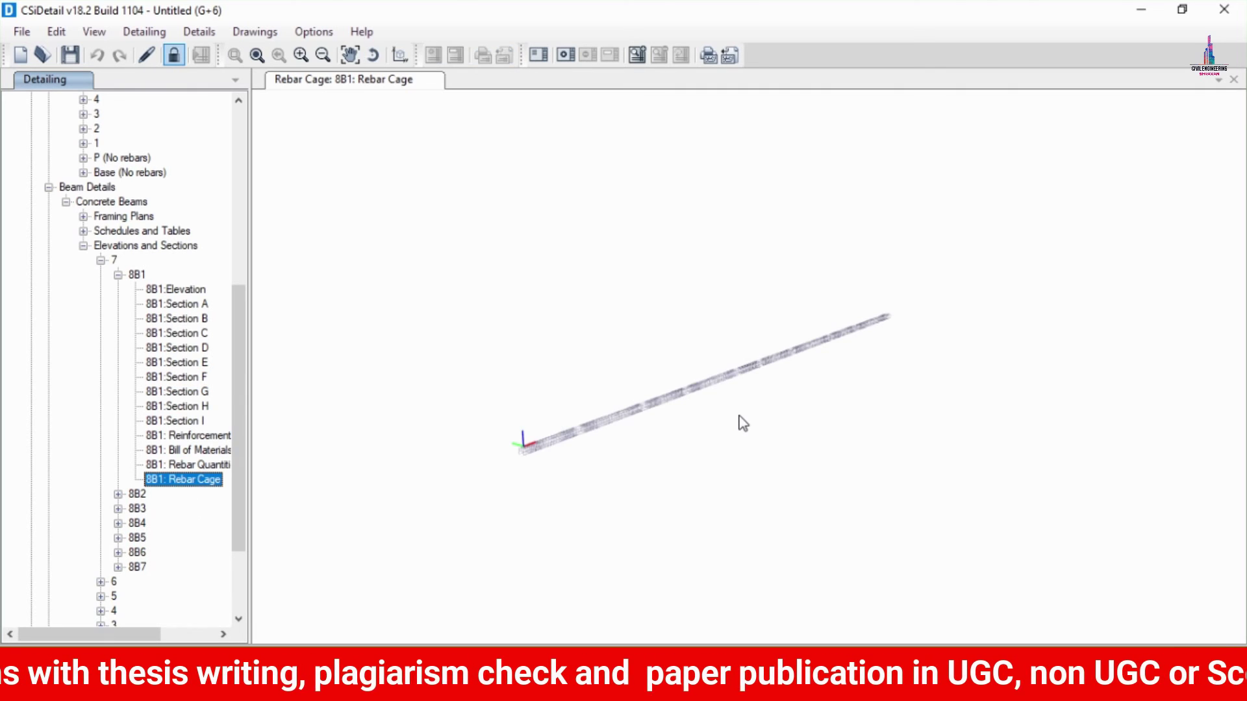
scroll(582, 440, "up", 3)
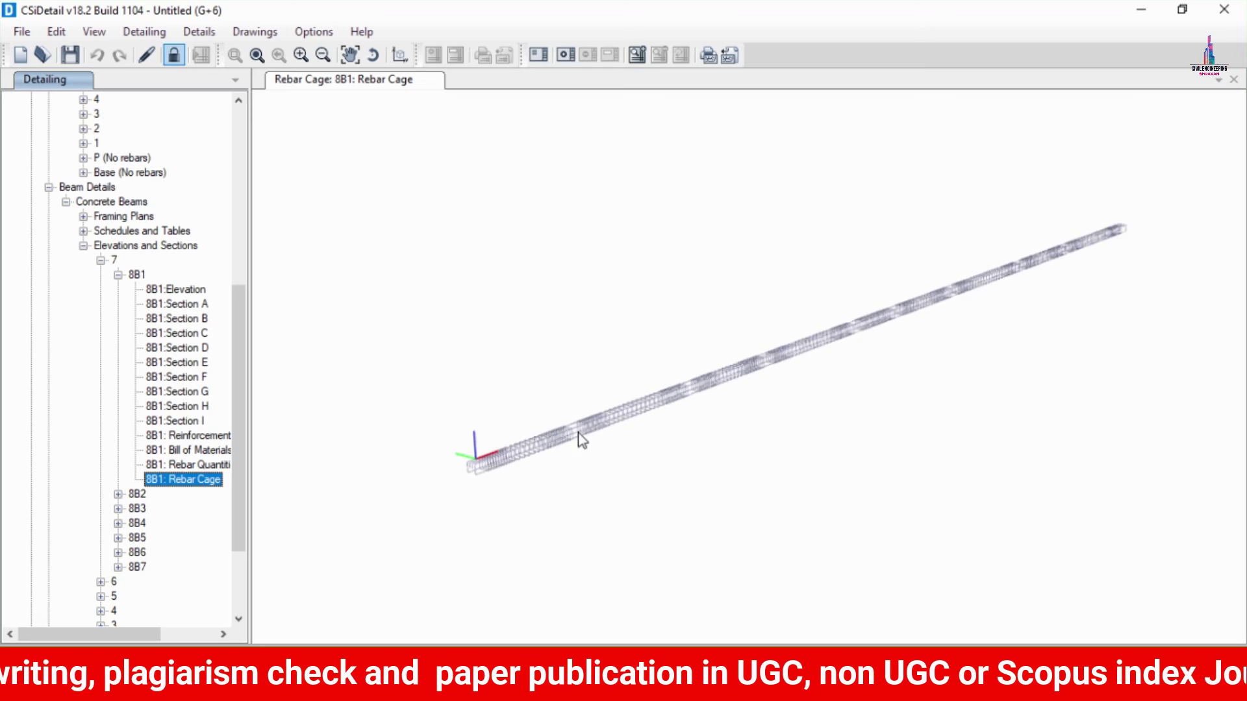
scroll(477, 453, "up", 3)
scroll(1194, 247, "down", 2)
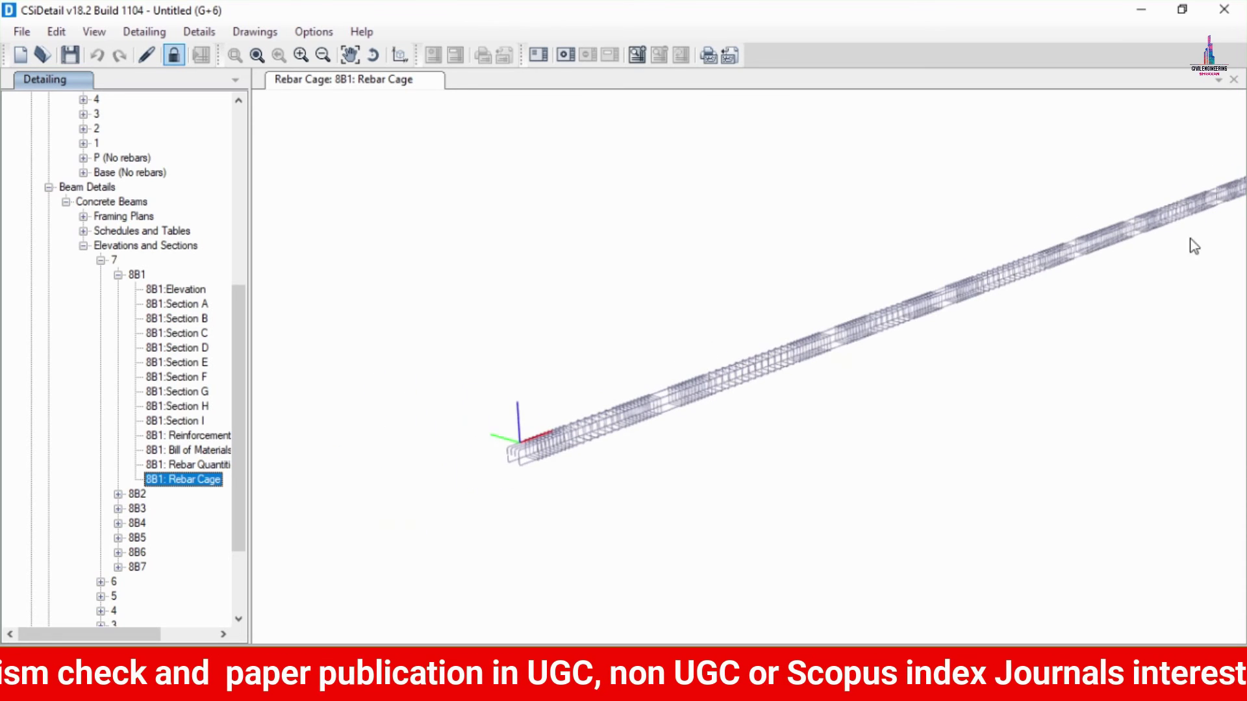
scroll(847, 320, "down", 2)
Examine the reinforcement in cross-sections A and B of concrete column C1 under the column details.
scroll(135, 486, "down", 3)
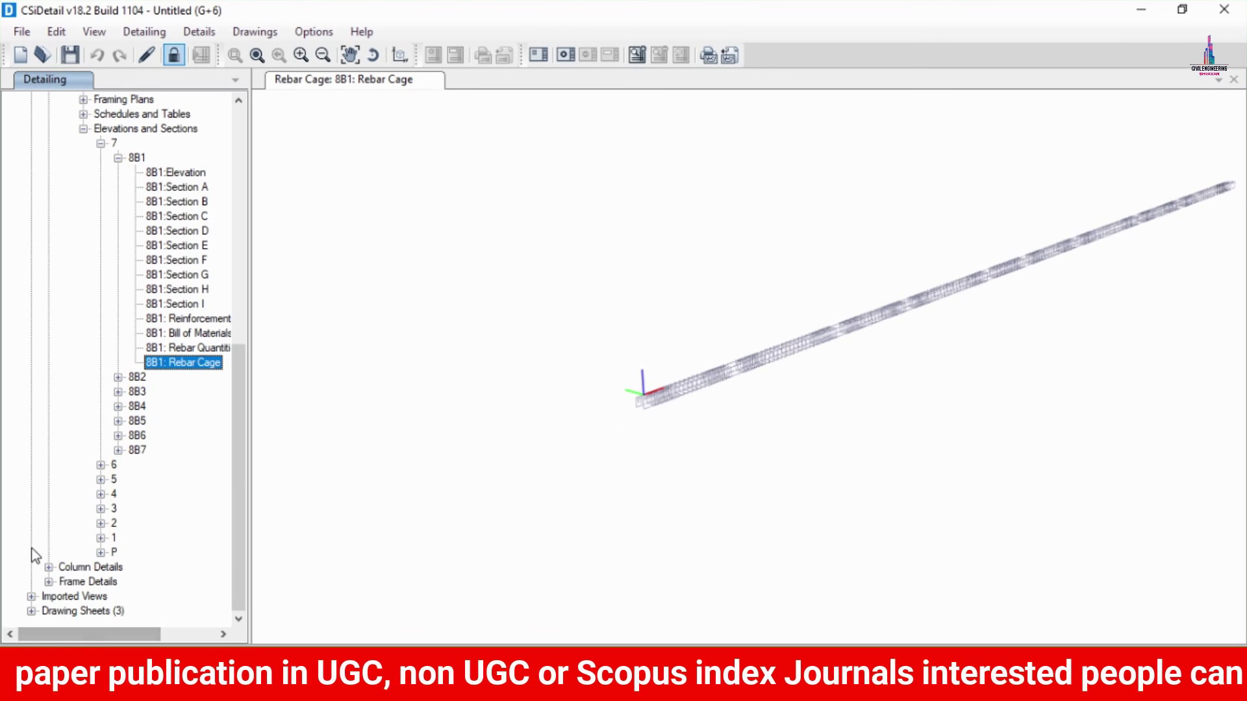
left_click(49, 567)
left_click(66, 582)
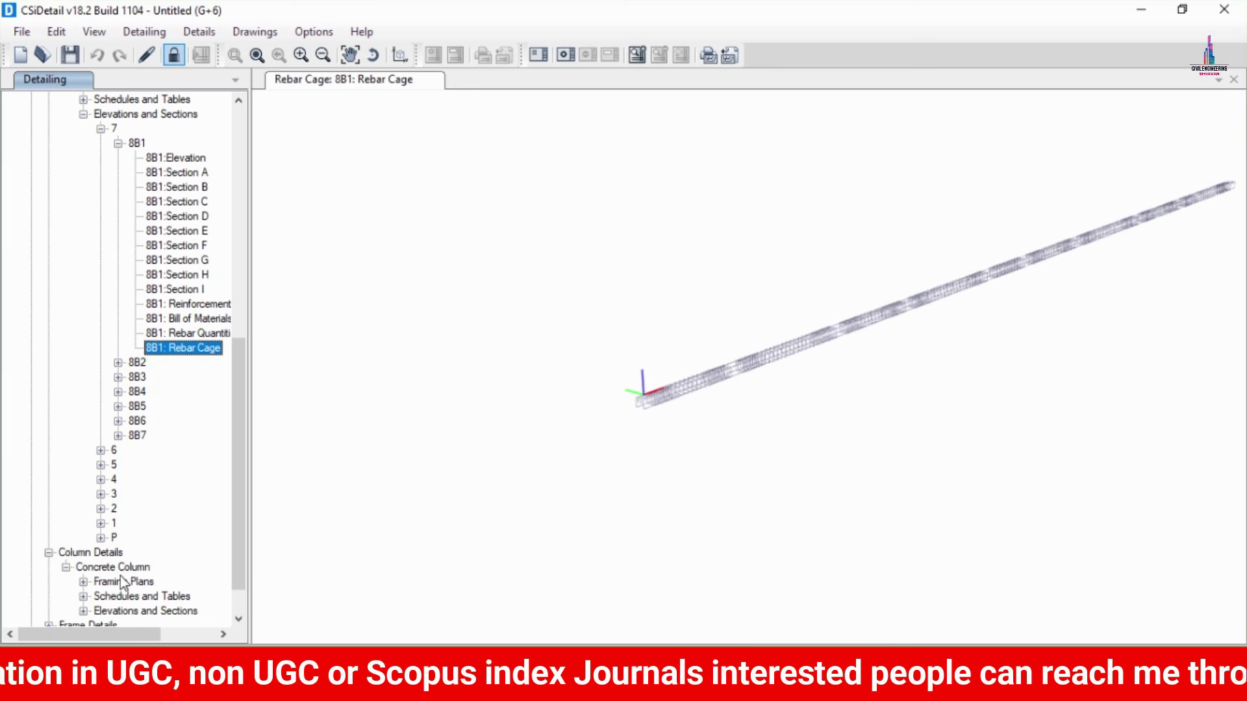
left_click(84, 611)
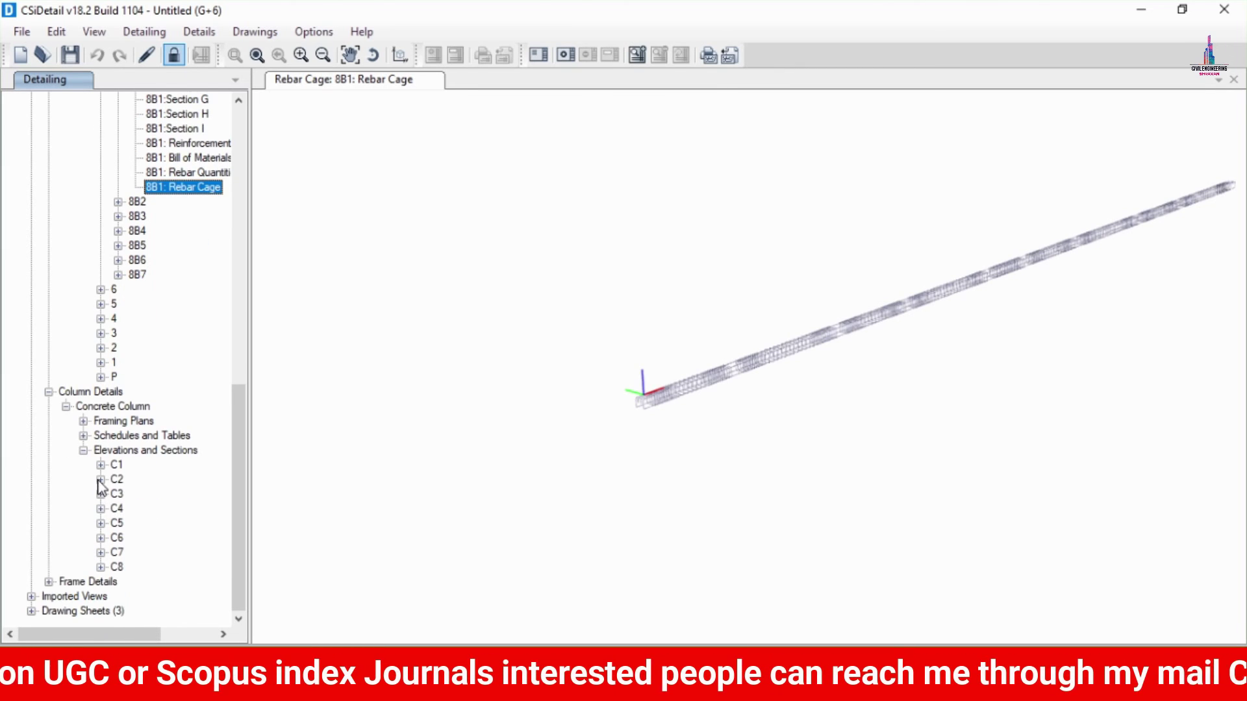
left_click(101, 464)
left_click(156, 509)
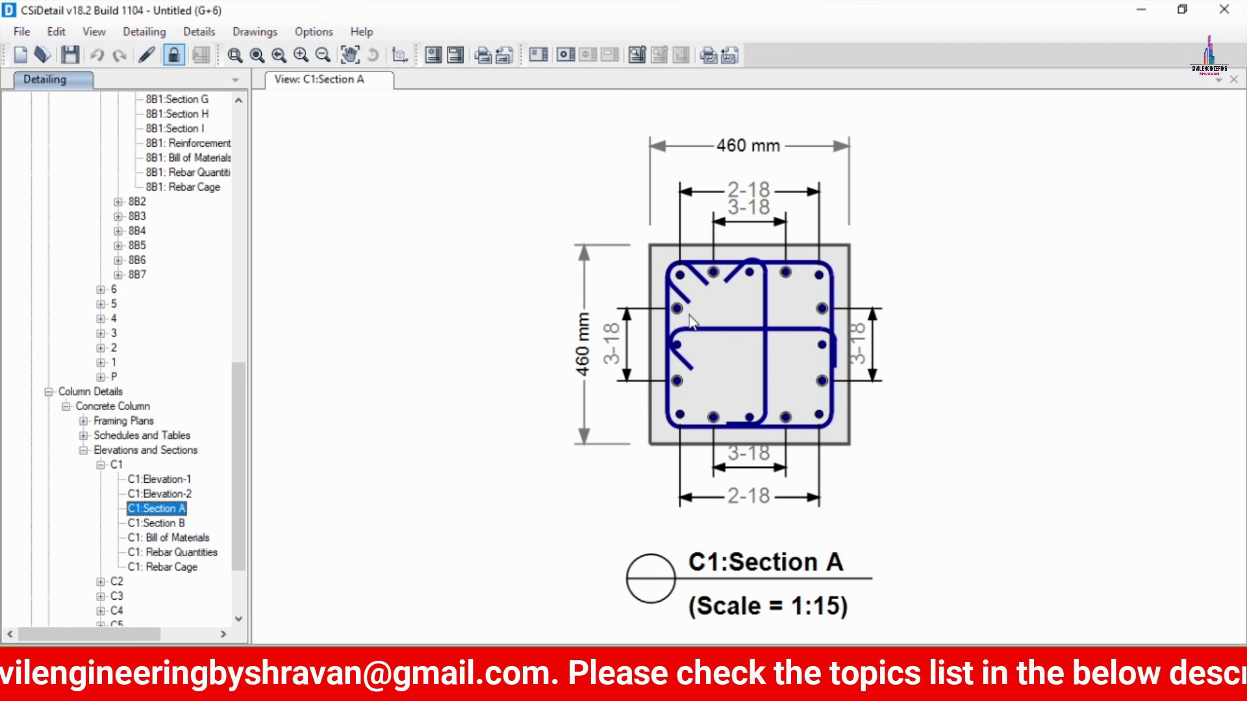
left_click(159, 523)
Inspect the 3D rebar cage of concrete column C1 from an angled view.
scroll(161, 500, "down", 3)
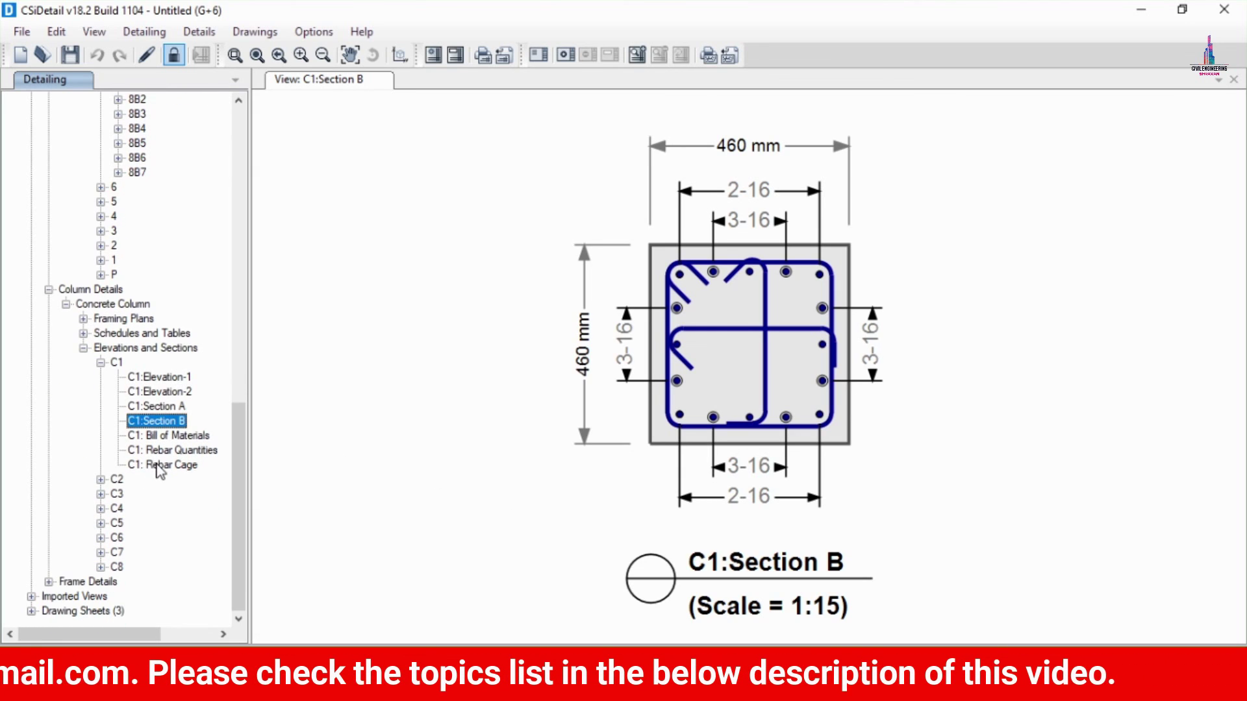
left_click(157, 465)
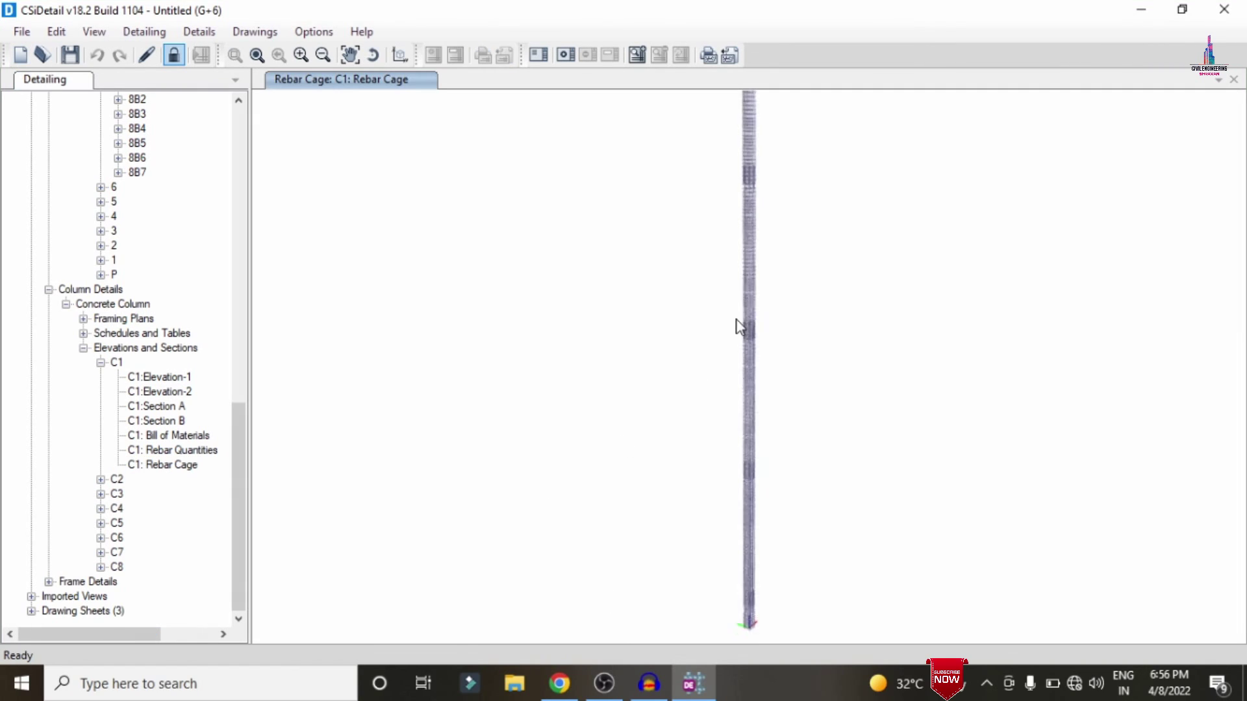
scroll(741, 326, "down", 3)
left_click_drag(790, 273, 704, 351)
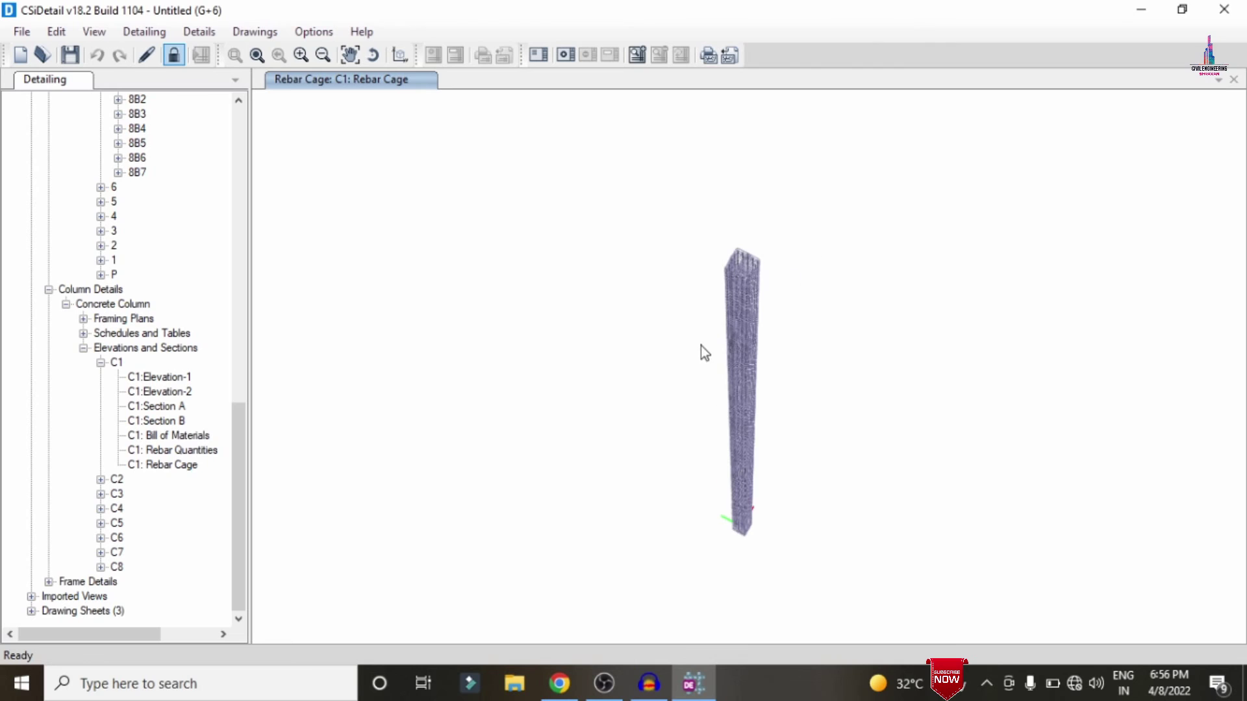
Examine the reinforcement in cross-sections A, B and C of concrete column C7.
left_click(101, 553)
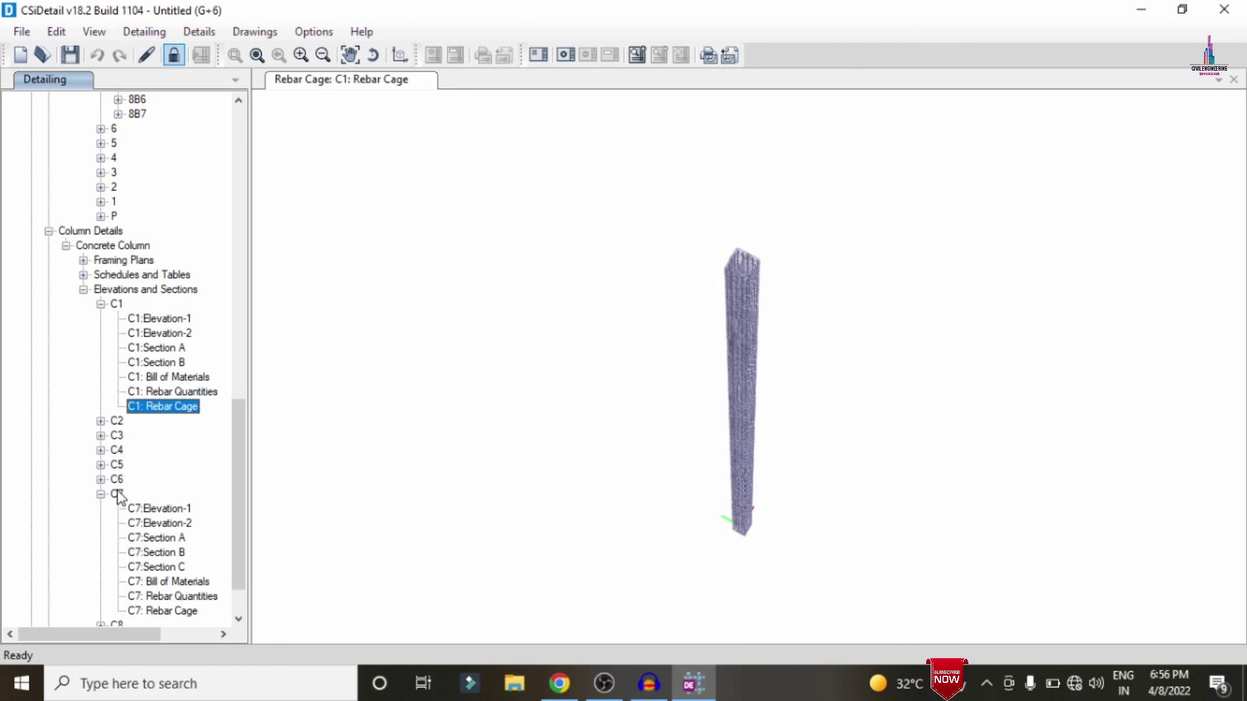
left_click(156, 538)
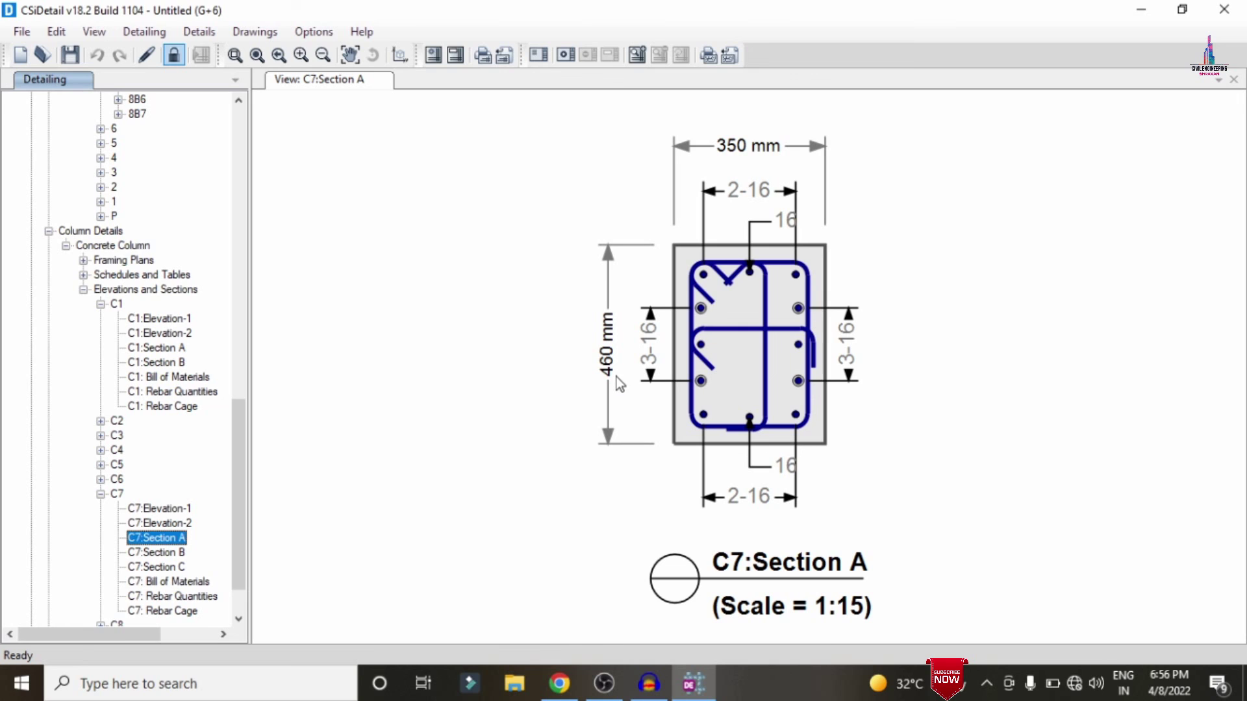
left_click(159, 552)
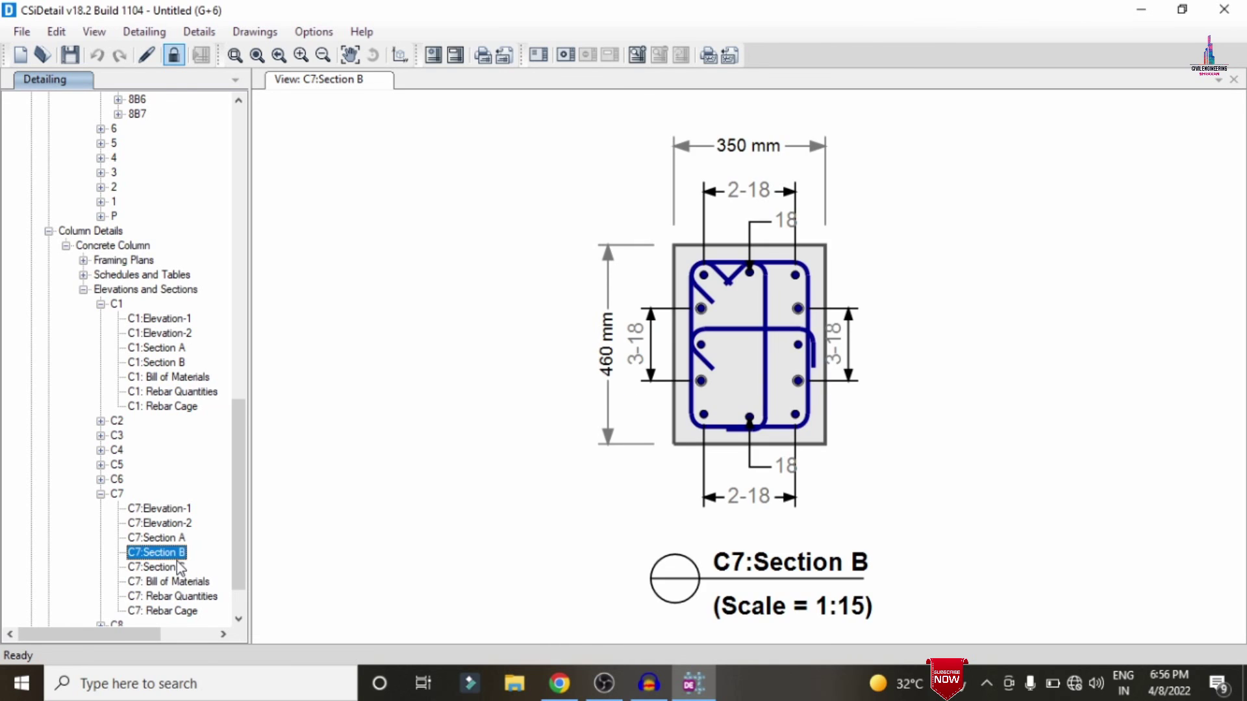
left_click(180, 567)
Inspect the longitudinal bars and ties in column C7's 3D rebar cage up close from several angles.
left_click(184, 612)
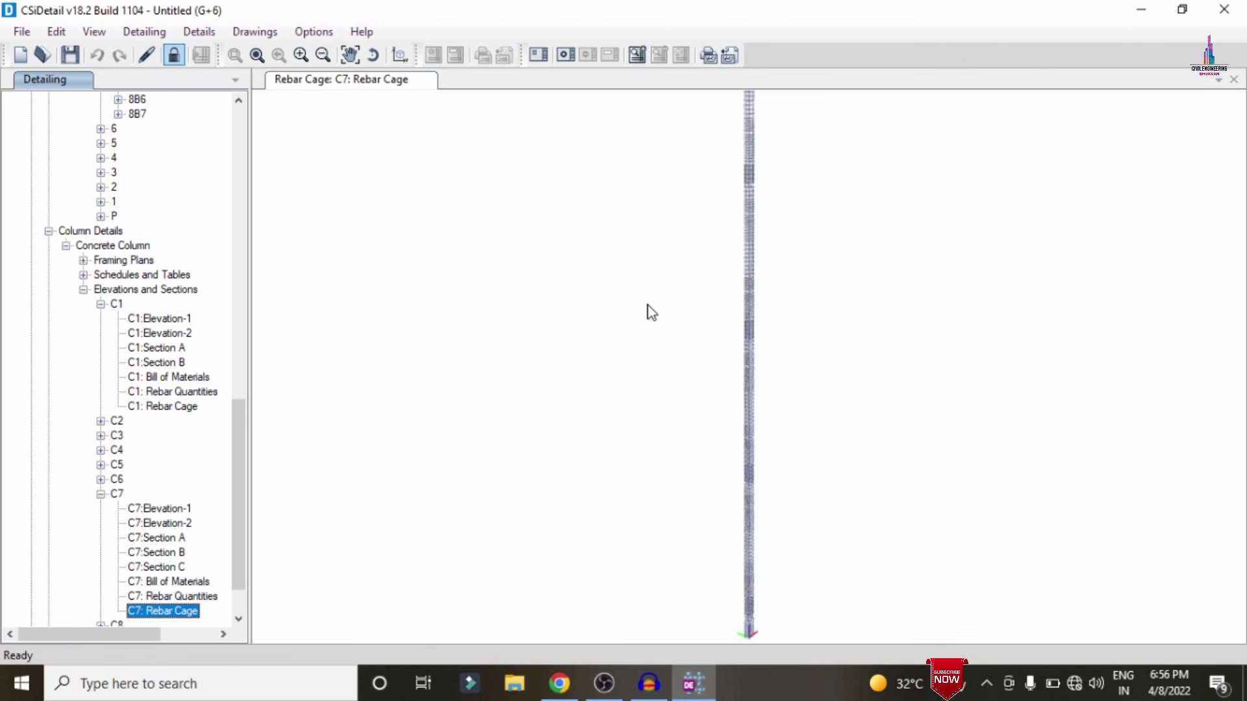
middle_click_drag(788, 214, 738, 304)
scroll(747, 236, "up", 10)
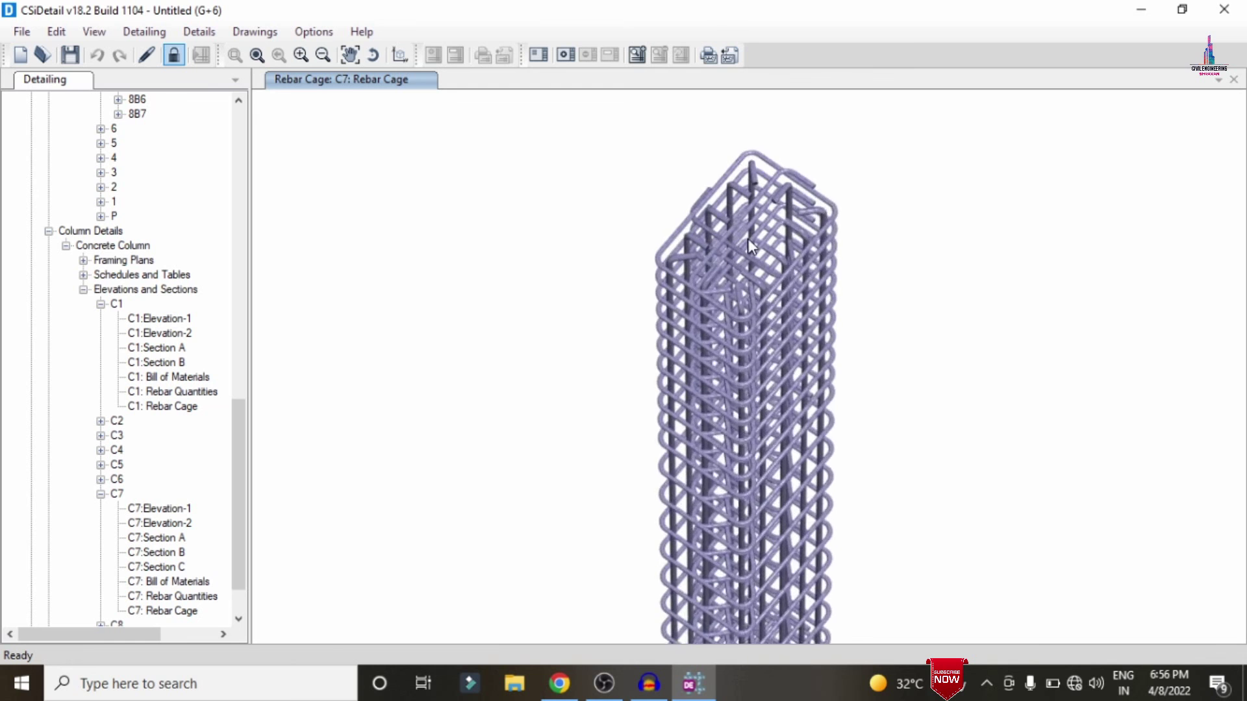
scroll(789, 272, "down", 8)
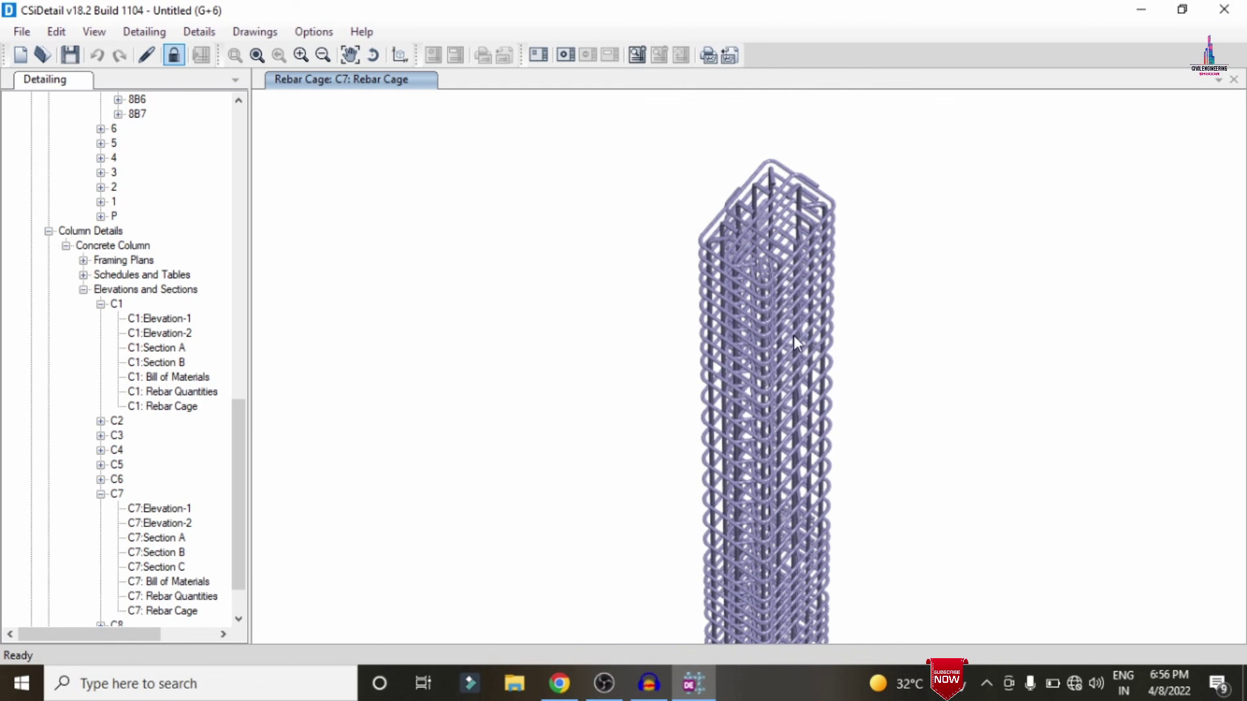
middle_click_drag(835, 498, 622, 423, "shift")
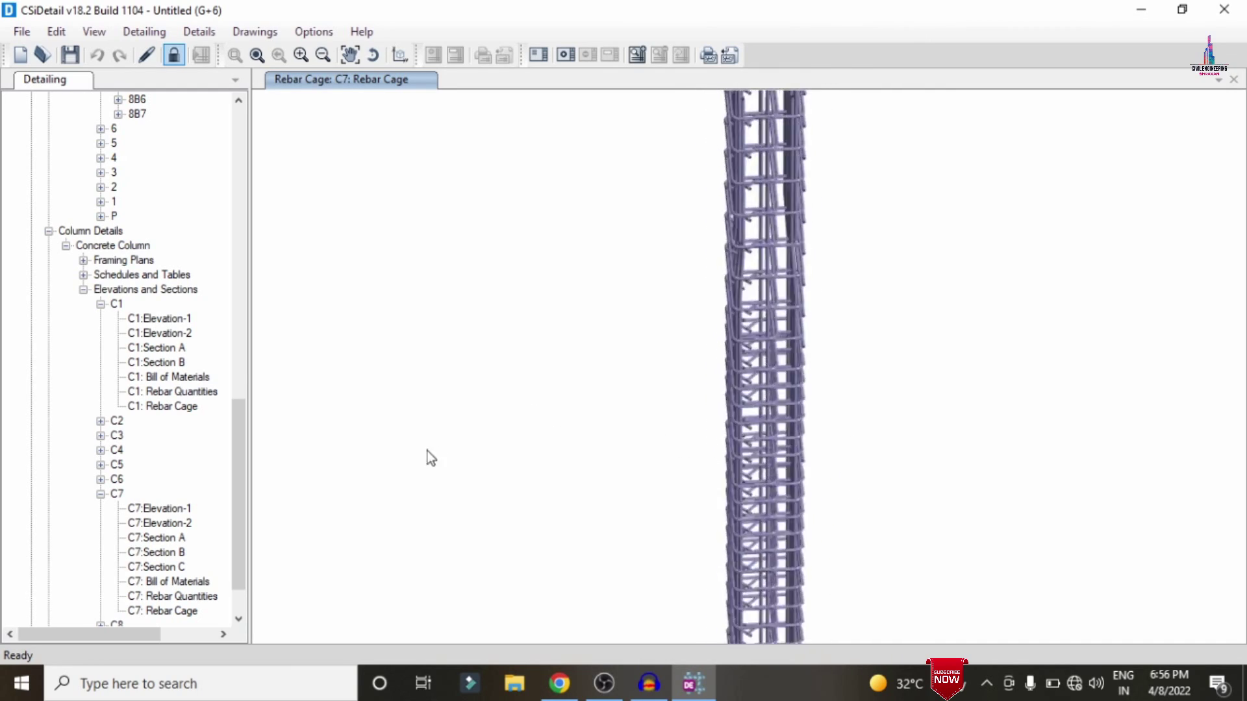
middle_click_drag(428, 451, 539, 425)
middle_click_drag(654, 472, 1013, 467)
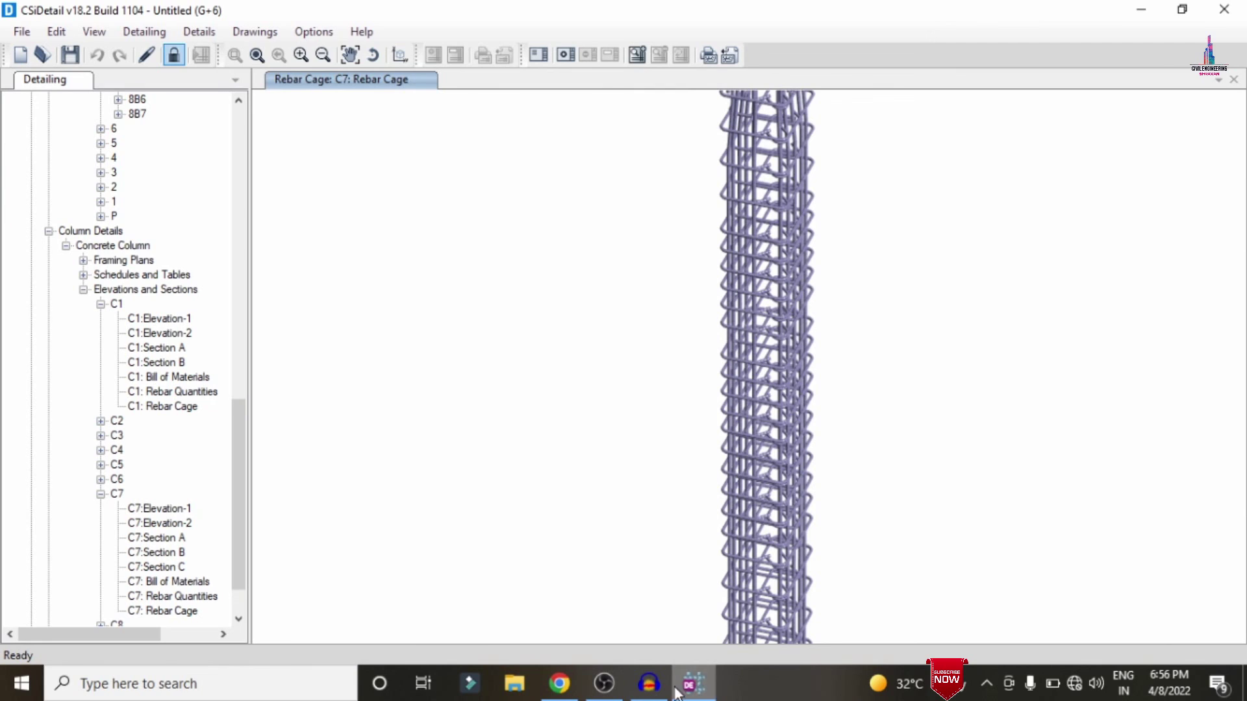